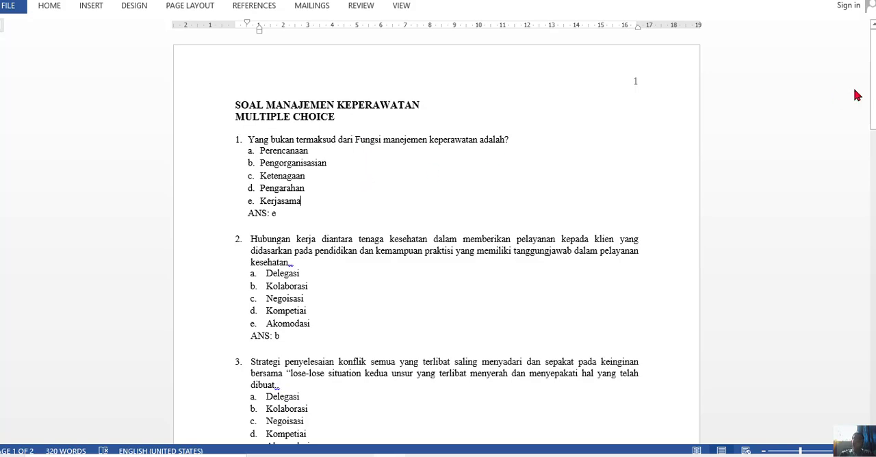
Examine the title line "SOAL MANAJEMEN KEPERAWATAN" and the "MULTIPLE CHOICE" heading beneath it.
{"action": "left_click_drag", "start_coordinate": [873, 89], "coordinate": [874, 65]}
{"action": "left_click_drag", "start_coordinate": [239, 105], "coordinate": [306, 108]}
{"action": "left_click_drag", "start_coordinate": [366, 108], "coordinate": [427, 104]}
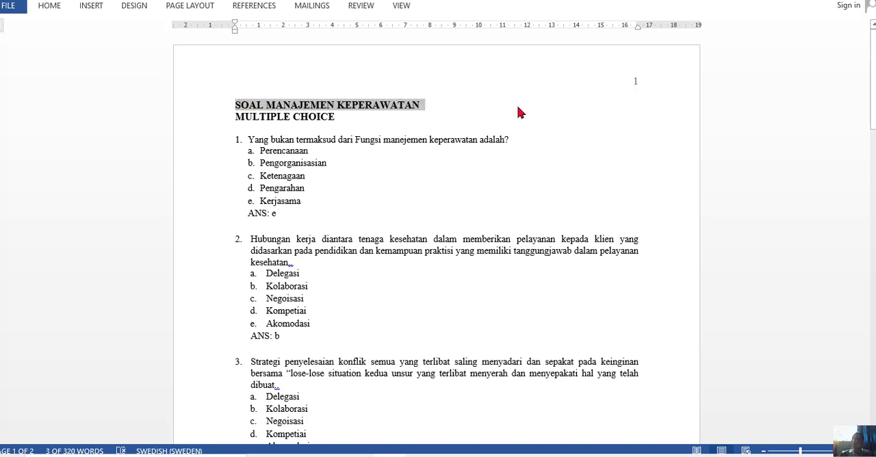
{"action": "left_click", "coordinate": [238, 109]}
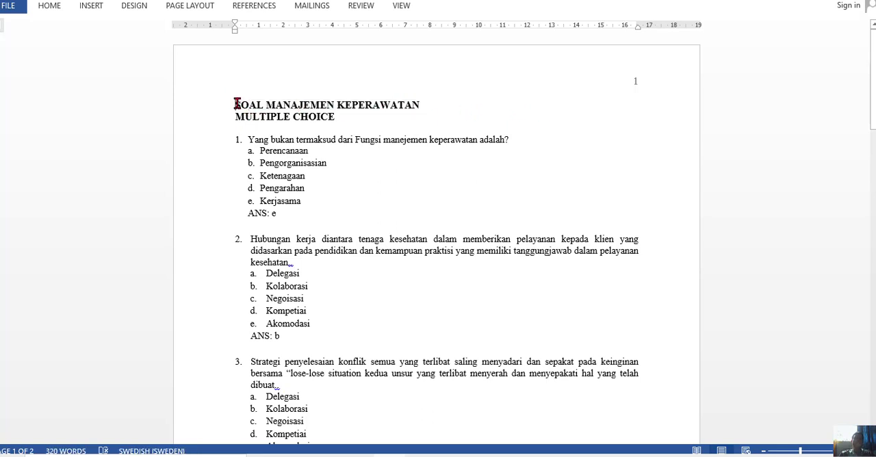
{"action": "left_click_drag", "start_coordinate": [237, 104], "coordinate": [424, 105]}
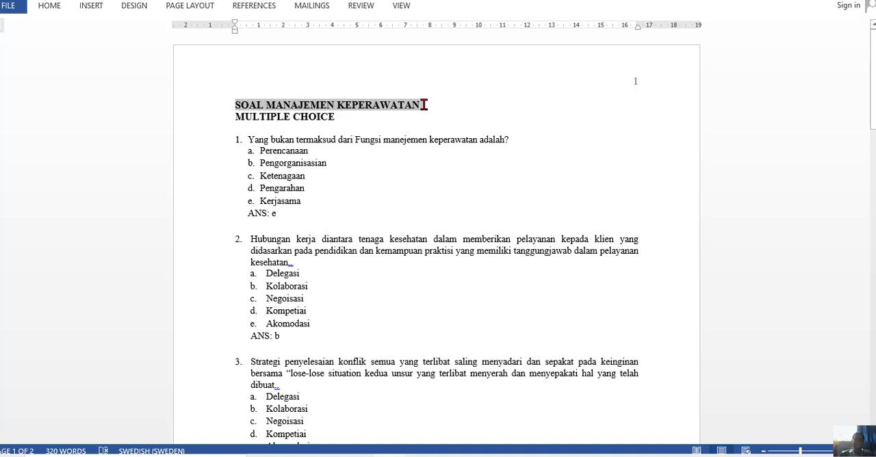
{"action": "left_click", "coordinate": [334, 117]}
{"action": "left_click_drag", "start_coordinate": [235, 119], "coordinate": [339, 113]}
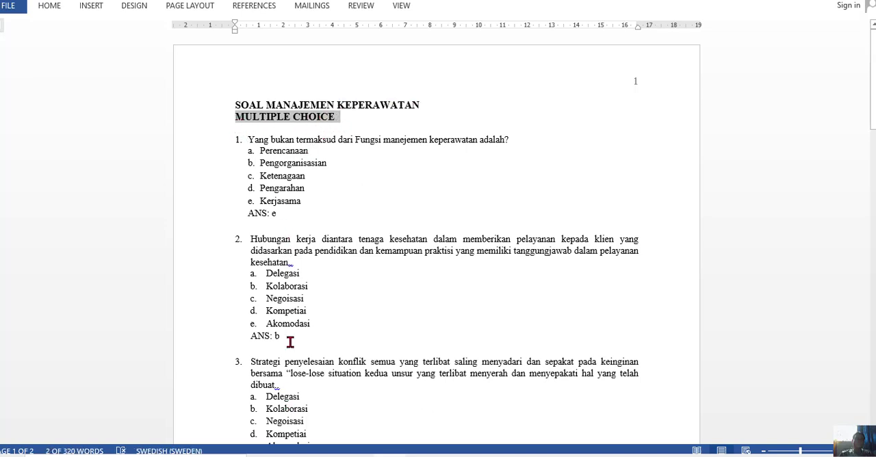
{"action": "left_click", "coordinate": [243, 117]}
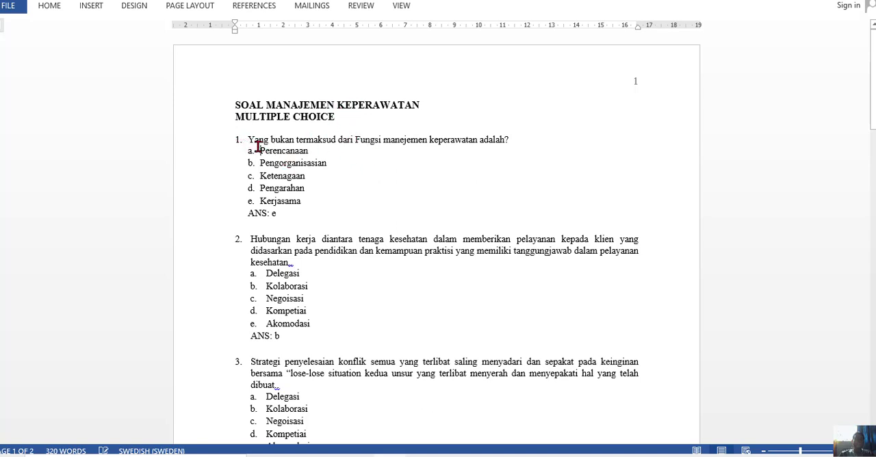
Apply the 1., 2., 3. numbering format to the list of questions.
{"action": "left_click", "coordinate": [258, 146]}
{"action": "left_click", "coordinate": [238, 141]}
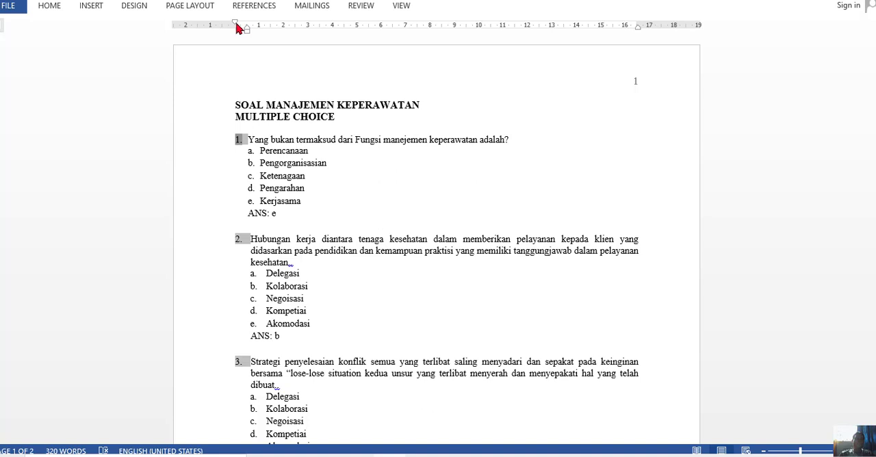
{"action": "left_click", "coordinate": [254, 140]}
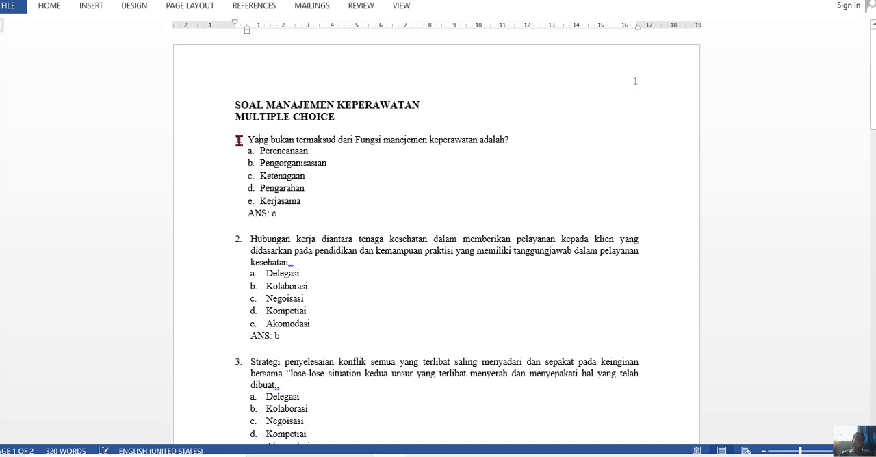
{"action": "left_click", "coordinate": [239, 140]}
{"action": "left_click", "coordinate": [49, 5]}
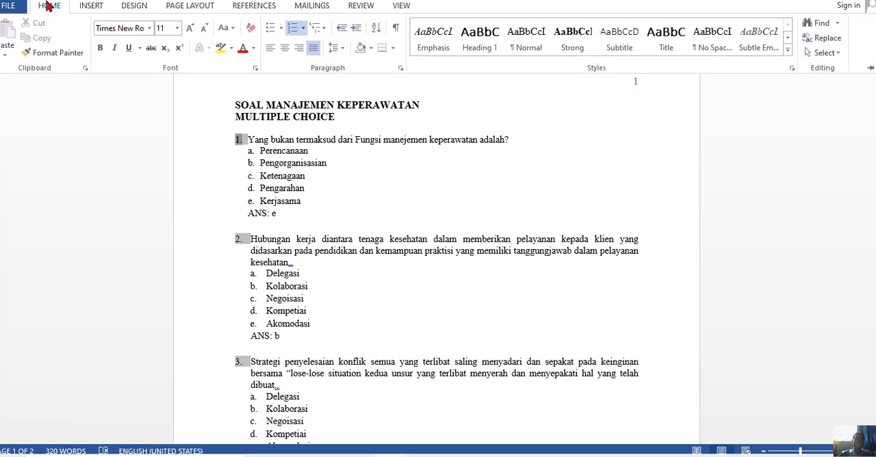
{"action": "left_click", "coordinate": [303, 33]}
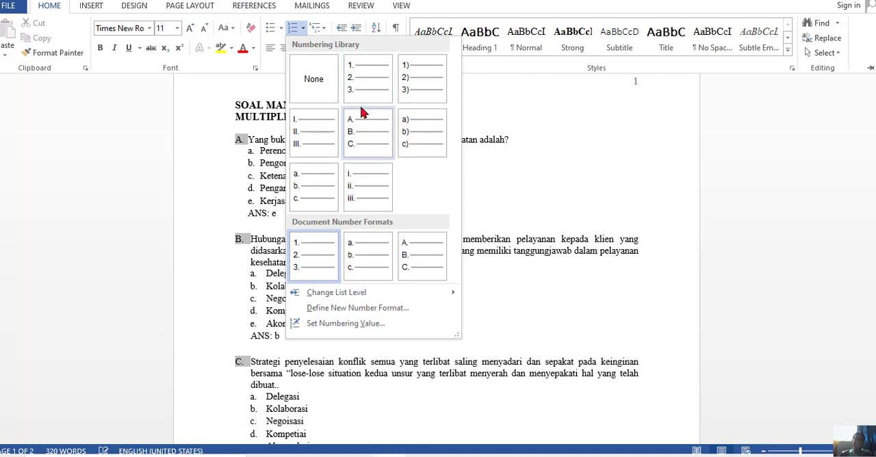
{"action": "left_click", "coordinate": [364, 81]}
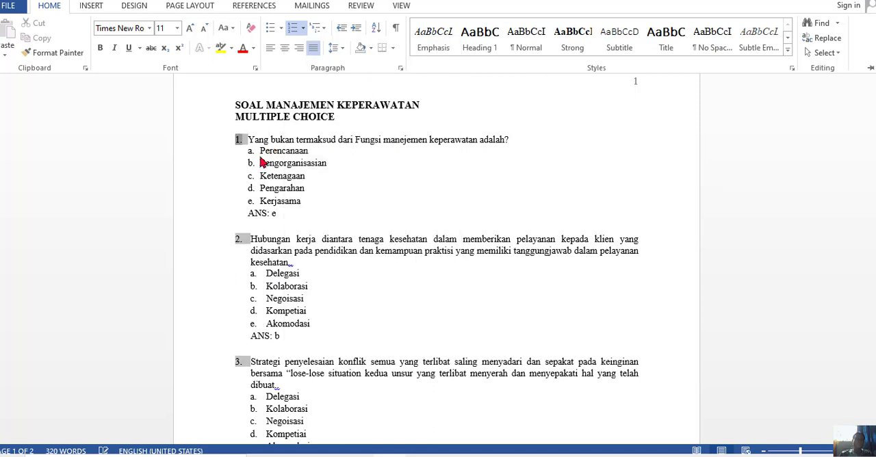
{"action": "key", "text": "ctrl+F1"}
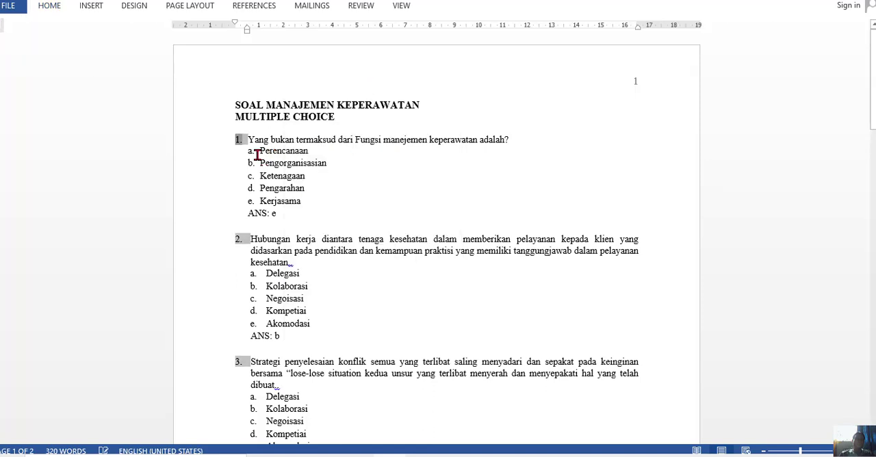
Apply the a., b., c. numbering format to the answer options of question 1.
{"action": "left_click", "coordinate": [253, 155]}
{"action": "left_click", "coordinate": [251, 157]}
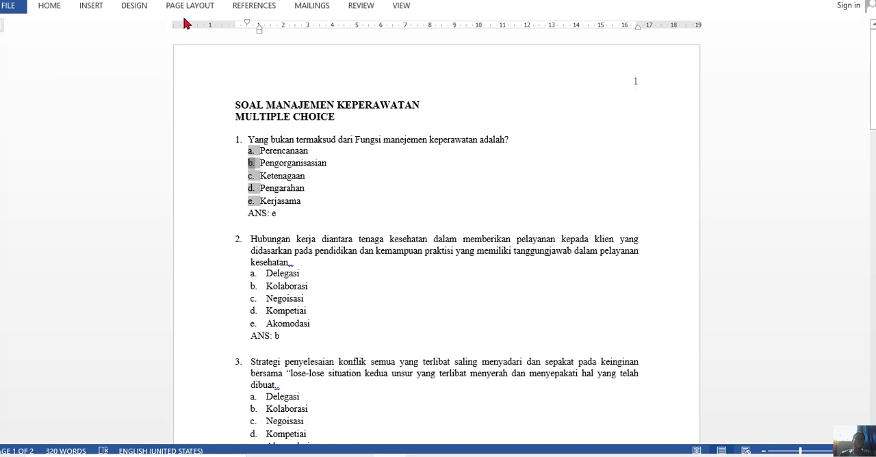
{"action": "left_click", "coordinate": [46, 4]}
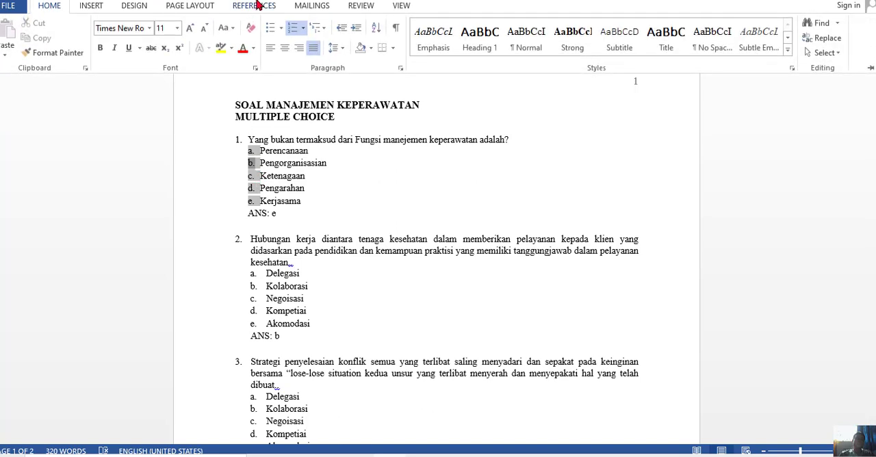
{"action": "left_click", "coordinate": [304, 34]}
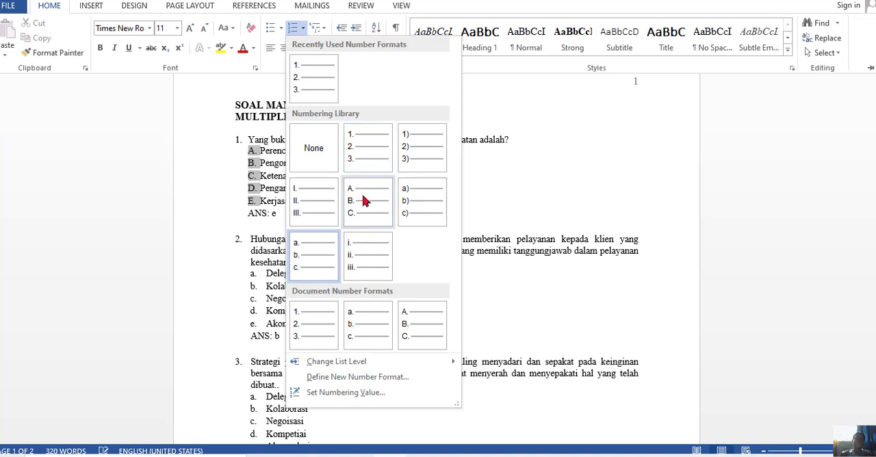
{"action": "left_click", "coordinate": [310, 261]}
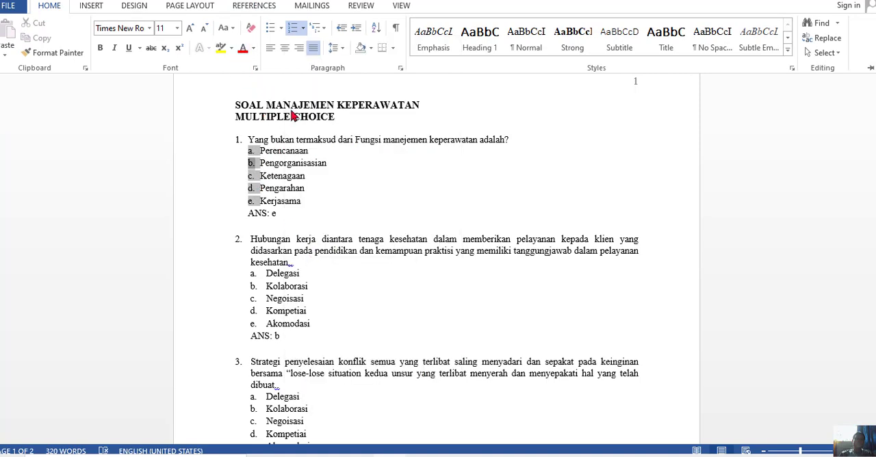
{"action": "key", "text": "ctrl+F1"}
{"action": "left_click", "coordinate": [340, 186]}
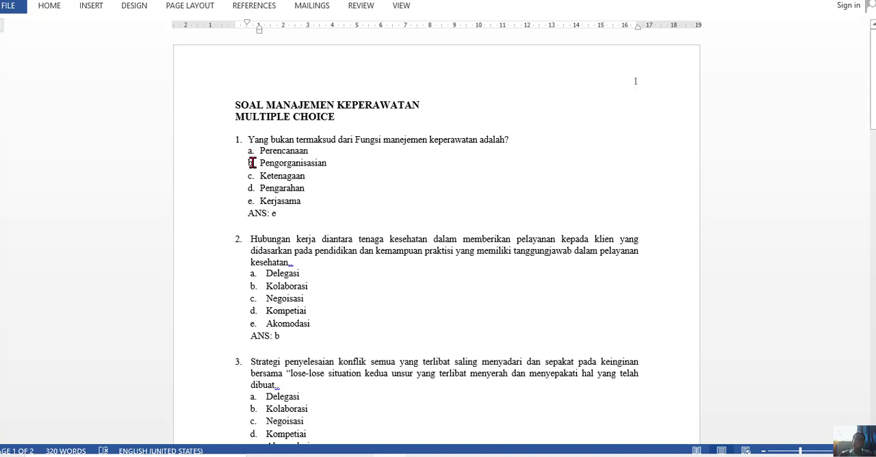
{"action": "left_click", "coordinate": [252, 165]}
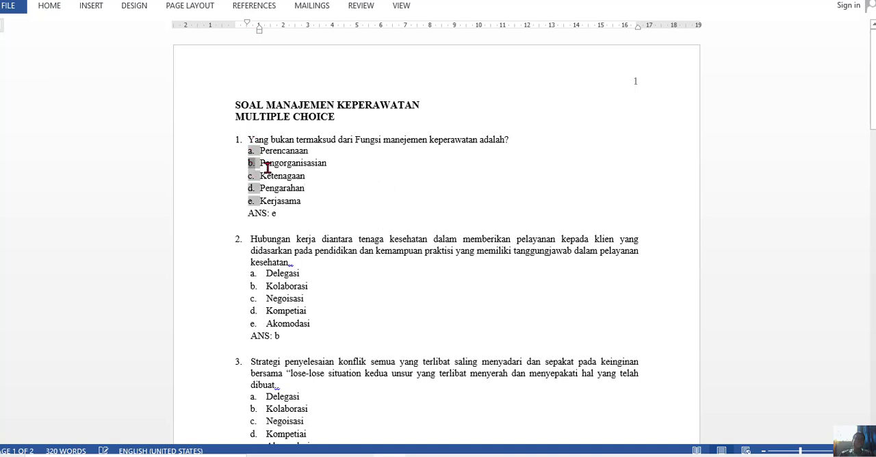
{"action": "left_click", "coordinate": [303, 199]}
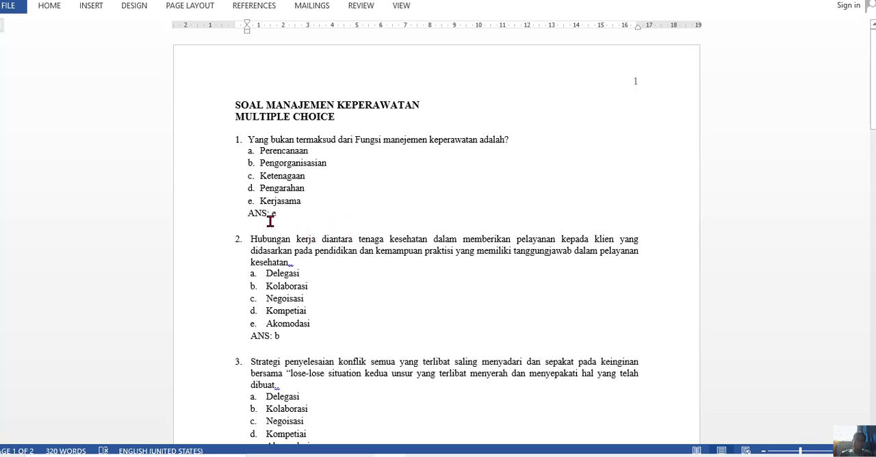
Remove the blank line between the answer line of question 1 and question 2, and put it back.
{"action": "left_click", "coordinate": [267, 213]}
{"action": "double_click", "coordinate": [277, 225]}
{"action": "key", "text": "Delete"}
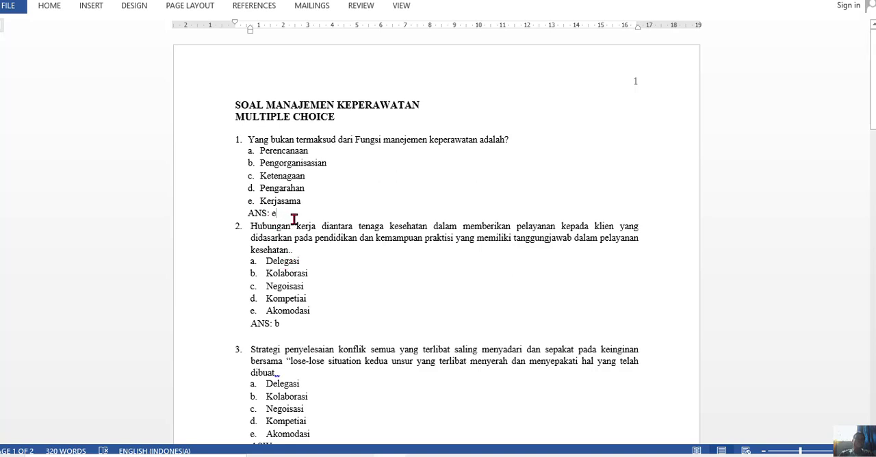
{"action": "key", "text": "Return"}
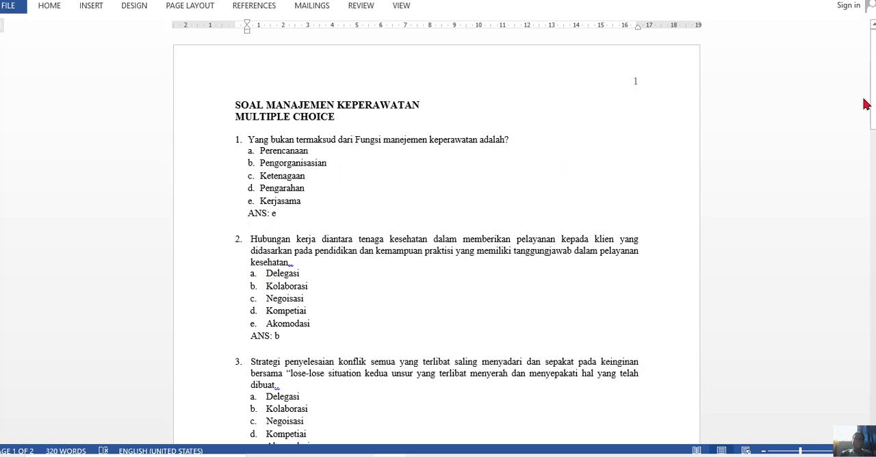
Draw an oval shape beside the nurse picture in question 6 and move it closer to the picture.
{"action": "left_click_drag", "start_coordinate": [873, 91], "coordinate": [873, 200]}
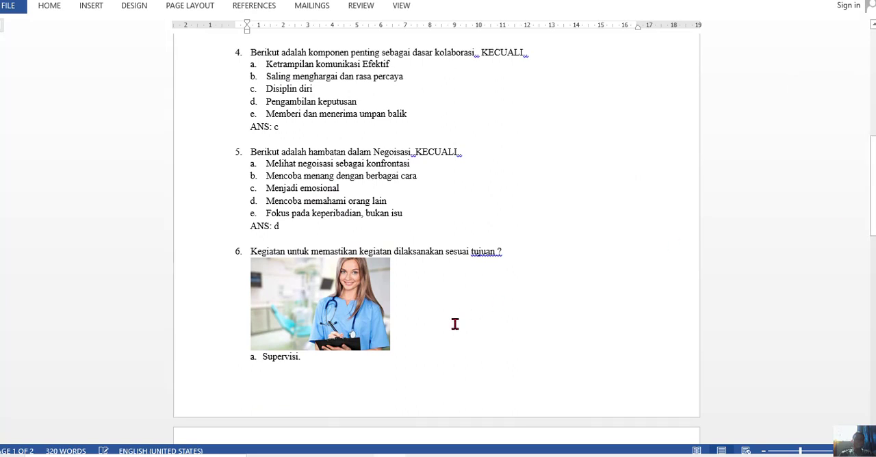
{"action": "left_click", "coordinate": [329, 308]}
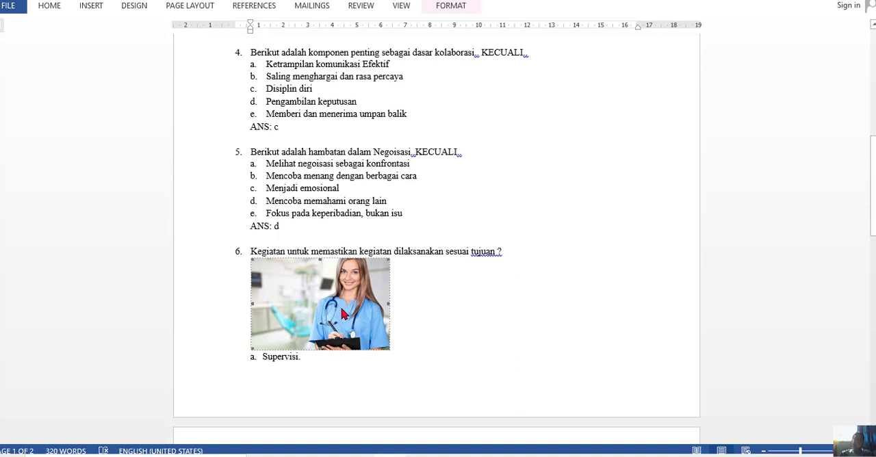
{"action": "left_click", "coordinate": [80, 7]}
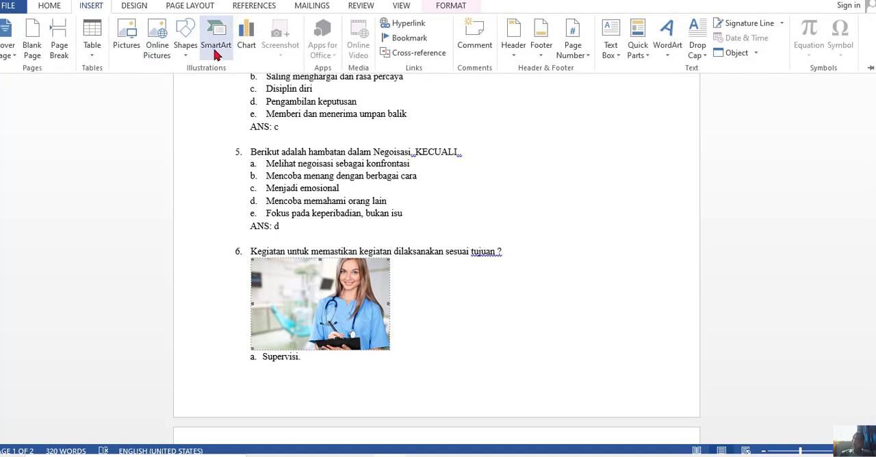
{"action": "left_click", "coordinate": [184, 61]}
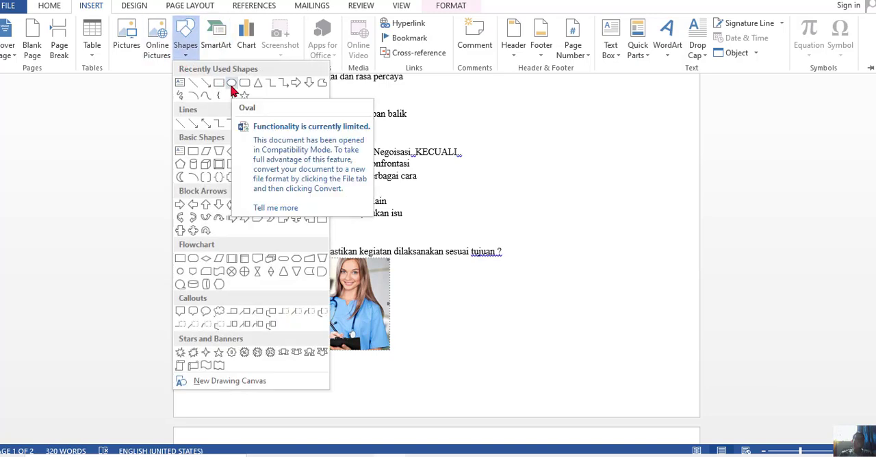
{"action": "left_click", "coordinate": [231, 84]}
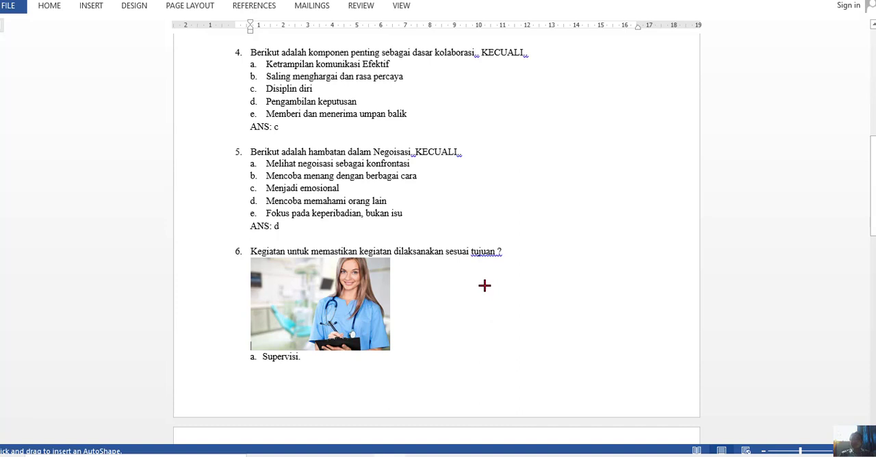
{"action": "mouse_move", "coordinate": [484, 285]}
{"action": "left_mouse_down"}
{"action": "mouse_move", "coordinate": [573, 326]}
{"action": "mouse_move", "coordinate": [575, 344]}
{"action": "left_mouse_up"}
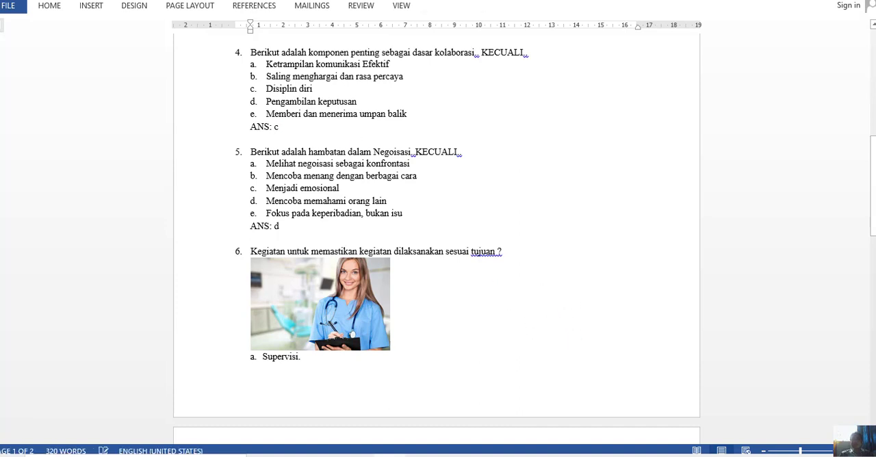
{"action": "mouse_move", "coordinate": [872, 169]}
{"action": "left_mouse_down"}
{"action": "mouse_move", "coordinate": [872, 33]}
{"action": "mouse_move", "coordinate": [870, 171]}
{"action": "left_mouse_up"}
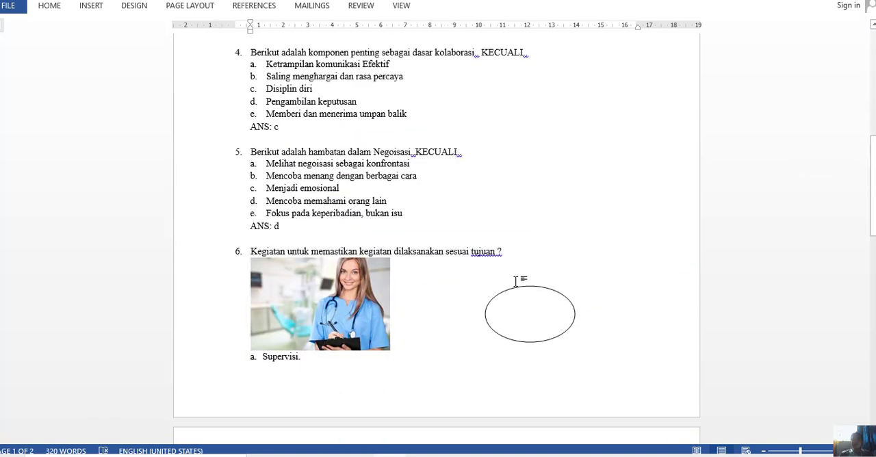
{"action": "left_click_drag", "start_coordinate": [513, 289], "coordinate": [459, 278]}
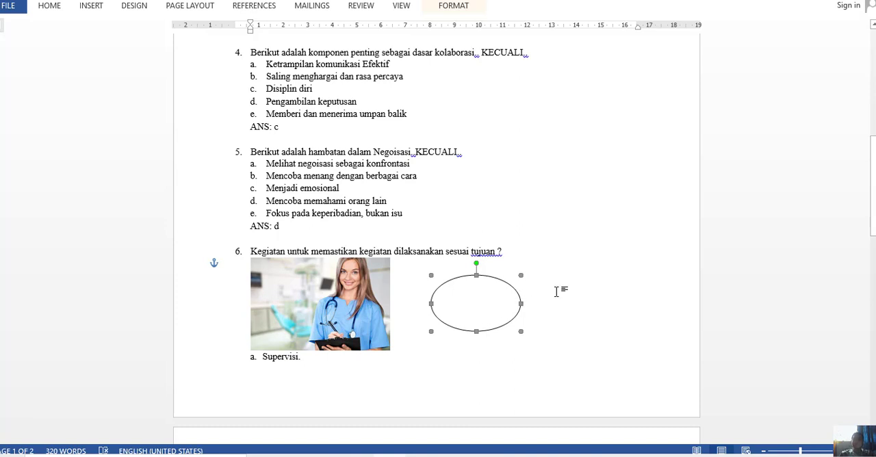
{"action": "left_click", "coordinate": [584, 286]}
{"action": "left_click", "coordinate": [470, 294]}
{"action": "right_click", "coordinate": [466, 298]}
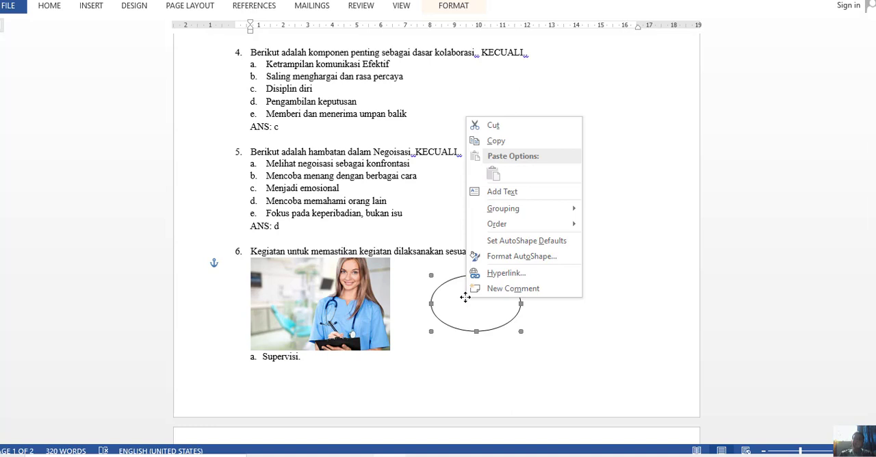
{"action": "left_click", "coordinate": [465, 308]}
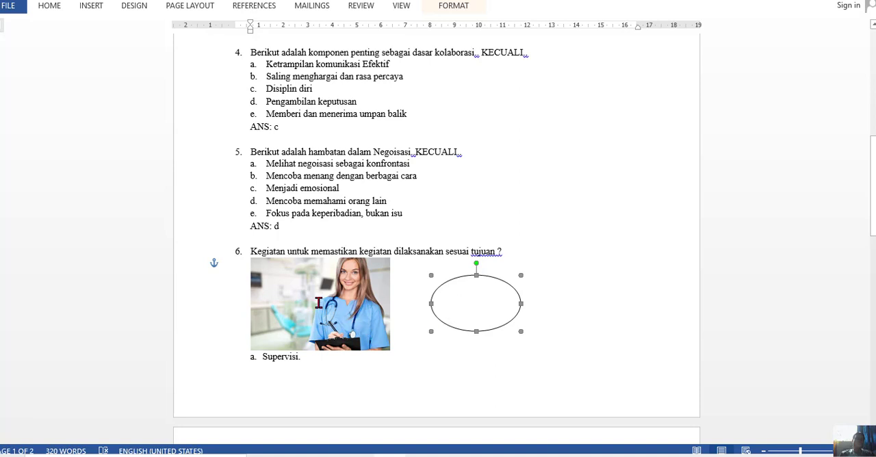
Show the full list of recently added Windows programs to check the ExamView tools.
{"action": "left_click", "coordinate": [8, 455]}
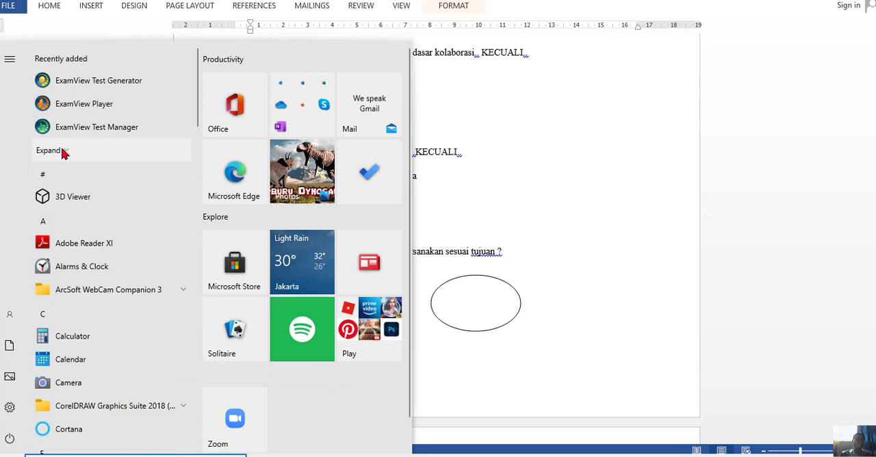
{"action": "left_click", "coordinate": [61, 151]}
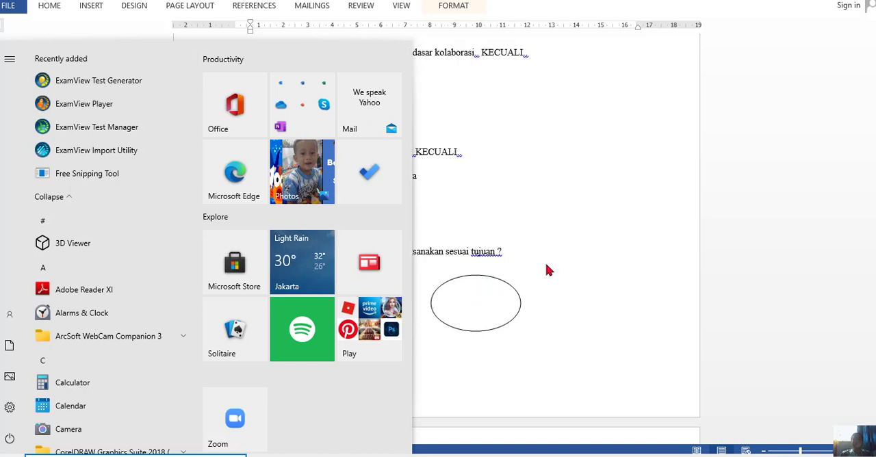
Delete the oval beside the picture in question 6 and select the nurse picture.
{"action": "left_click", "coordinate": [498, 286]}
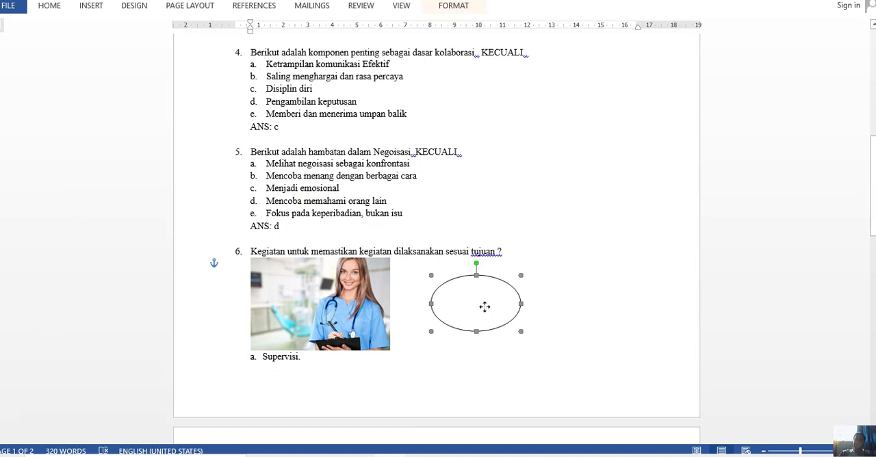
{"action": "key", "text": "Delete"}
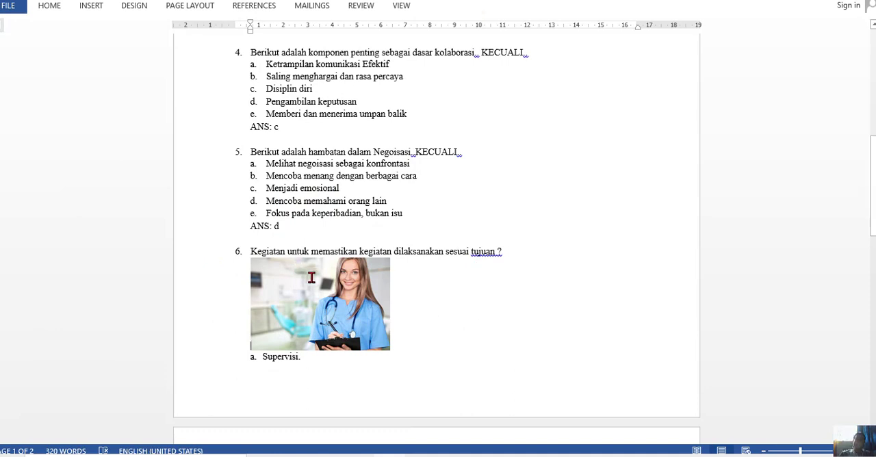
{"action": "left_click", "coordinate": [311, 281]}
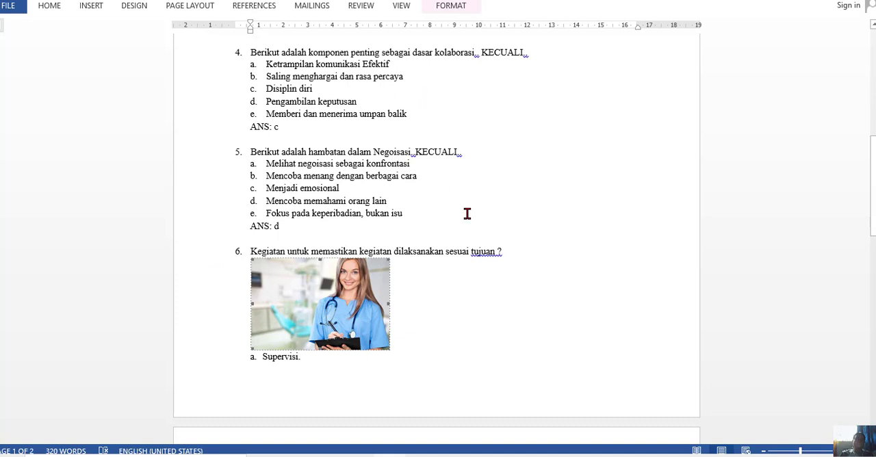
Reselect the nurse picture in question 6 and show the insertion commands to look at the equation tool.
{"action": "left_click", "coordinate": [451, 299]}
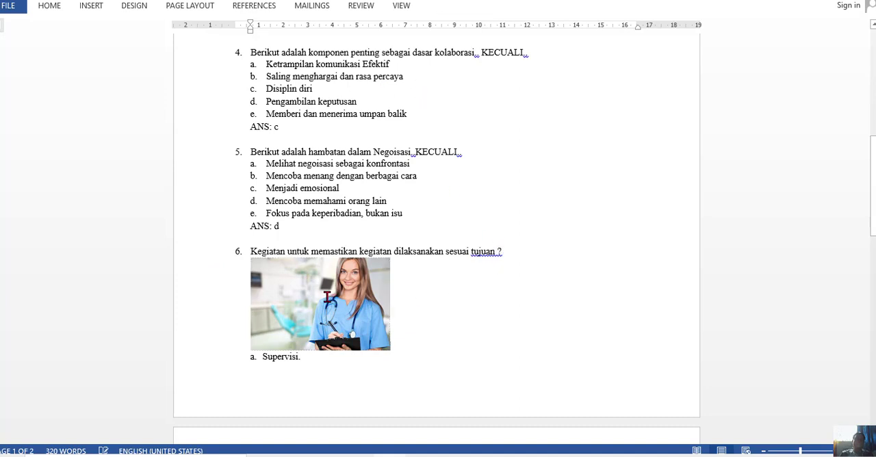
{"action": "left_click", "coordinate": [327, 298]}
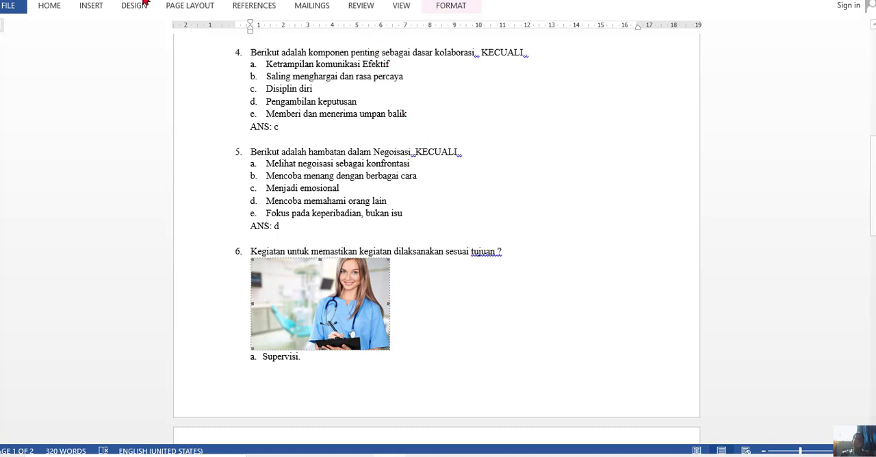
{"action": "left_click", "coordinate": [86, 6]}
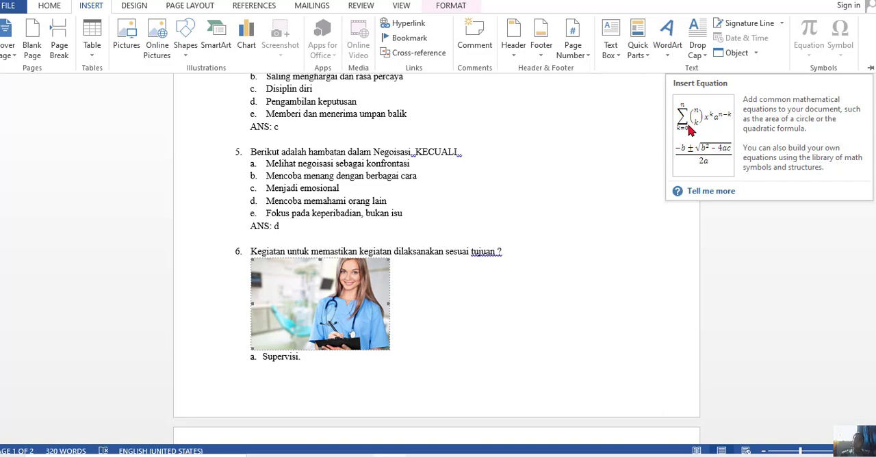
{"action": "left_click", "coordinate": [416, 299]}
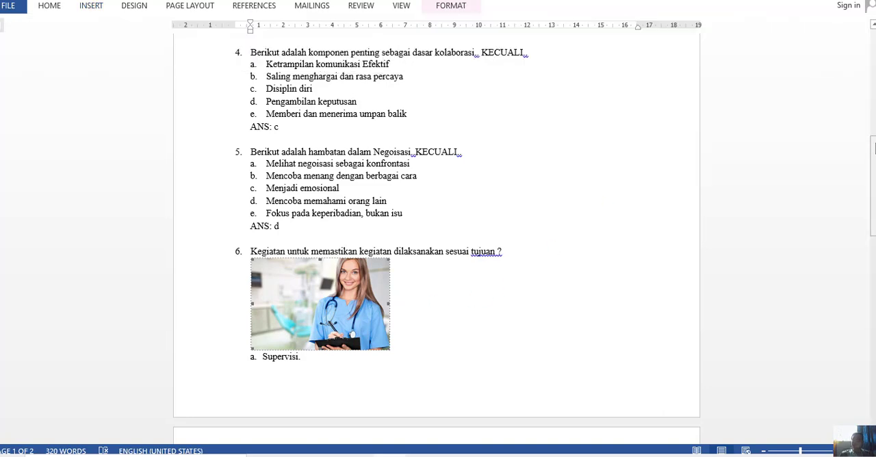
Save a copy of the document as CONTOH SOAL MANAJEMEN 1 in Rich Text Format in the Contoh Soal folder.
{"action": "left_click_drag", "start_coordinate": [873, 155], "coordinate": [868, 49]}
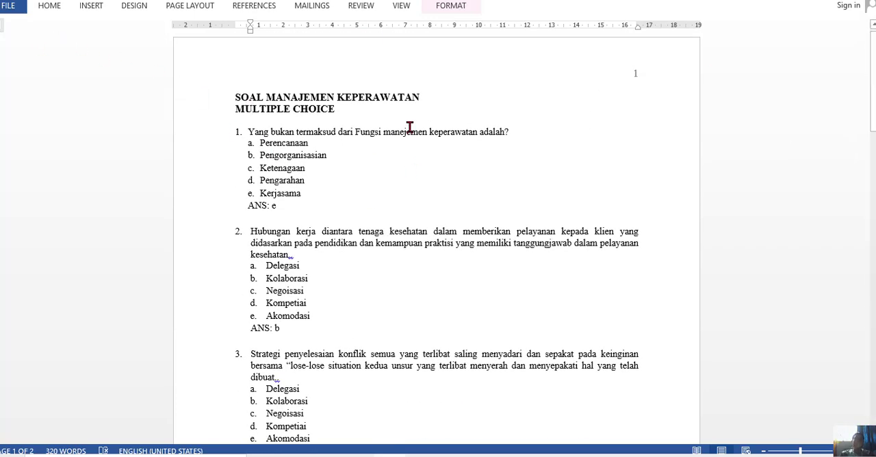
{"action": "left_click", "coordinate": [11, 11]}
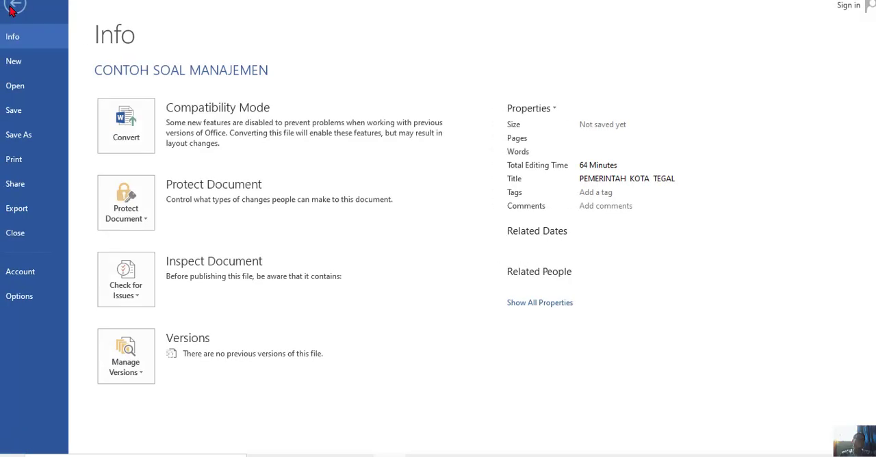
{"action": "left_click", "coordinate": [21, 134]}
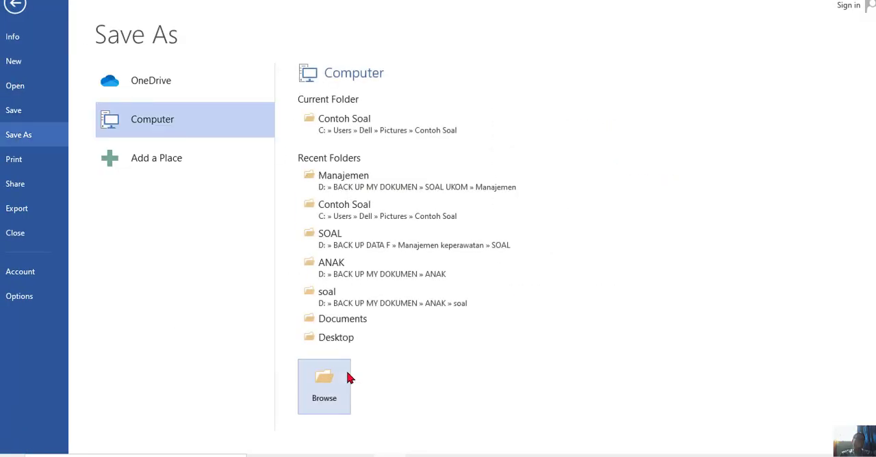
{"action": "left_click", "coordinate": [312, 370]}
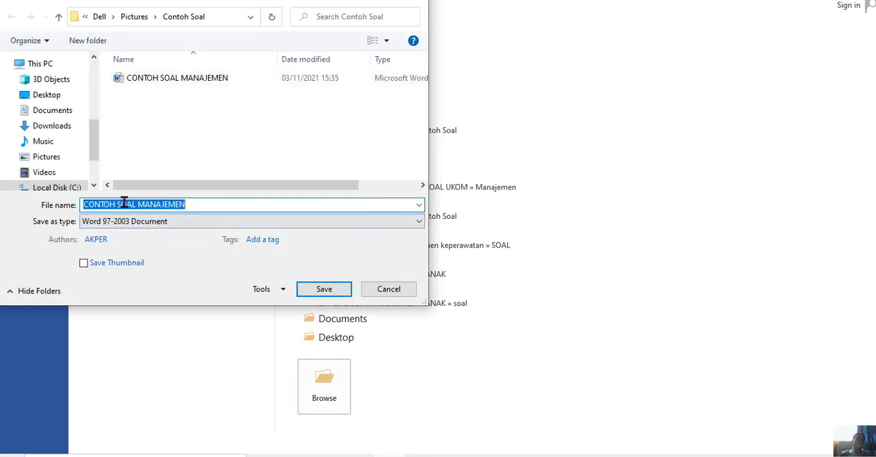
{"action": "left_click", "coordinate": [213, 202]}
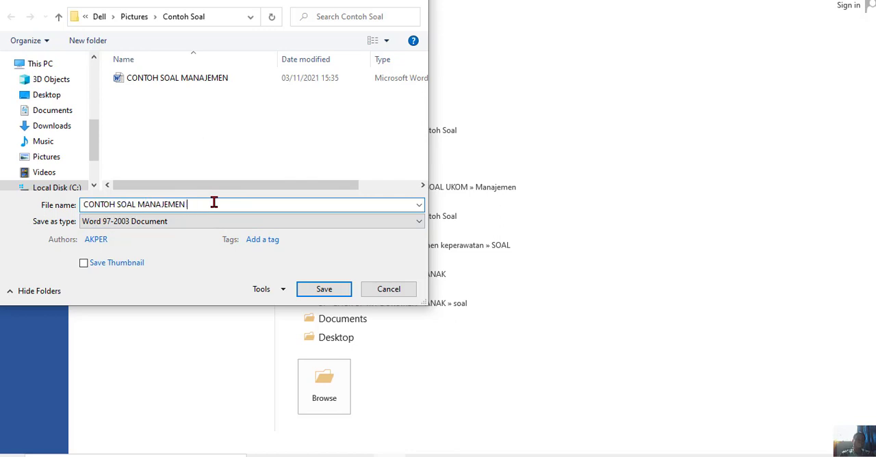
{"action": "left_click", "coordinate": [419, 223]}
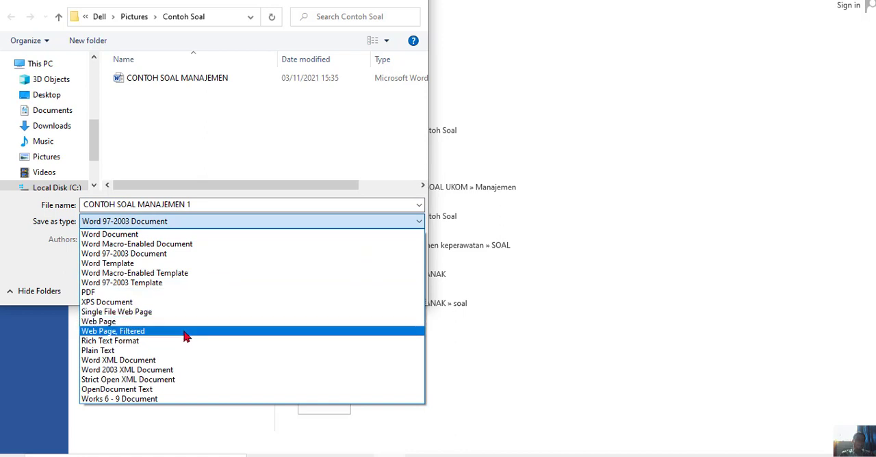
{"action": "left_click", "coordinate": [134, 341]}
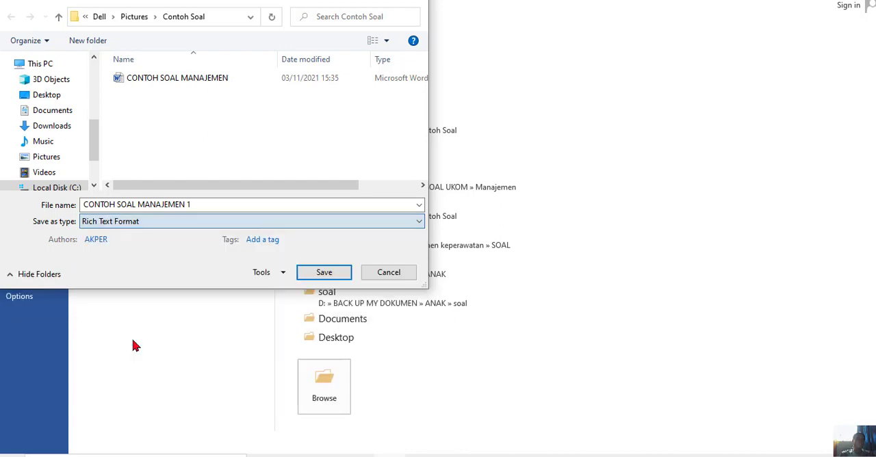
{"action": "left_click", "coordinate": [320, 273]}
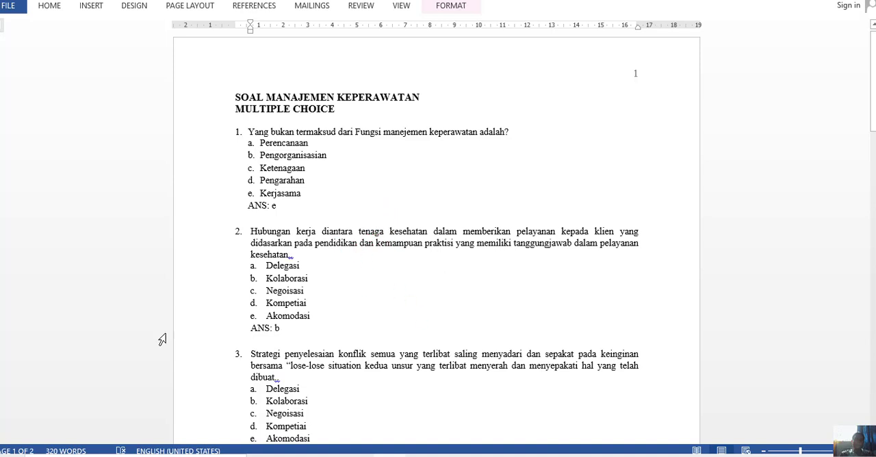
Launch the ExamView Import Utility and advance its wizard to the RTF file selection.
{"action": "left_click", "coordinate": [11, 450]}
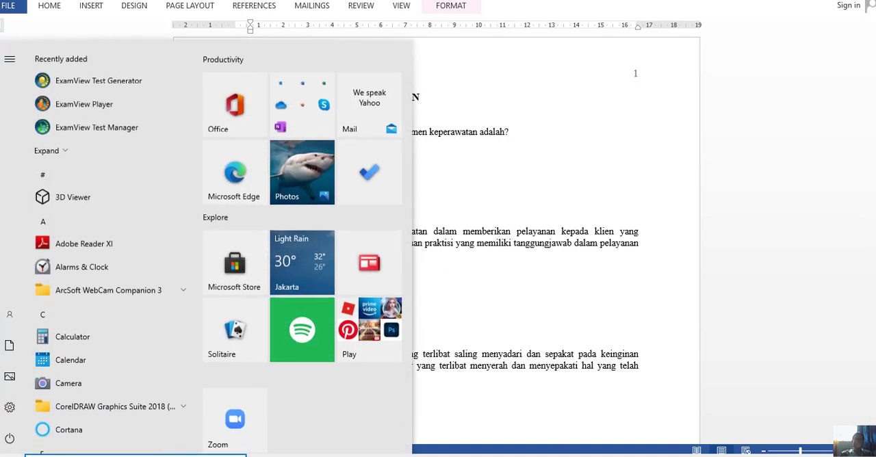
{"action": "left_click", "coordinate": [63, 151]}
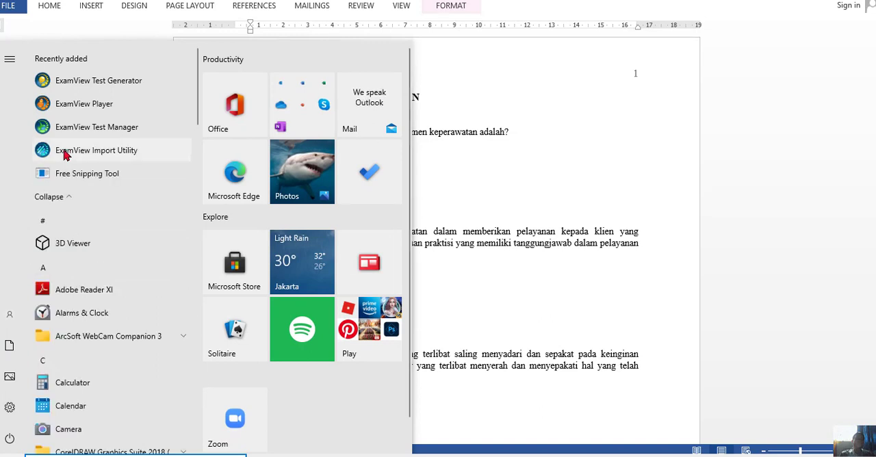
{"action": "left_click", "coordinate": [105, 154]}
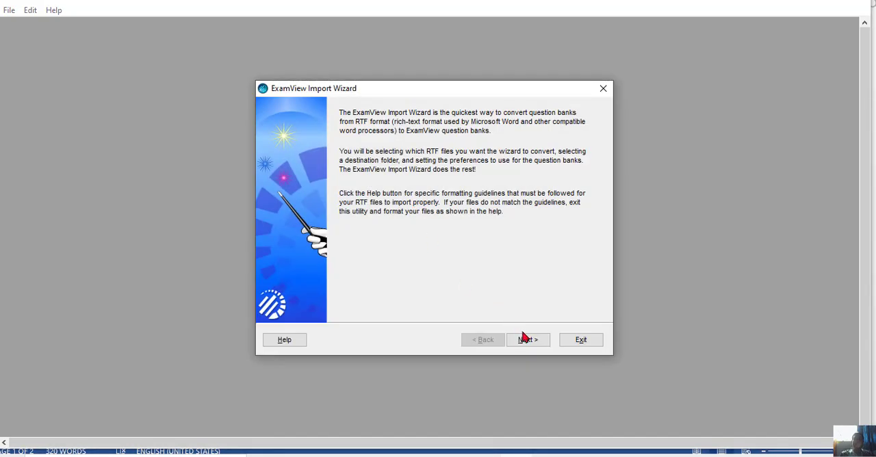
{"action": "left_click", "coordinate": [523, 336]}
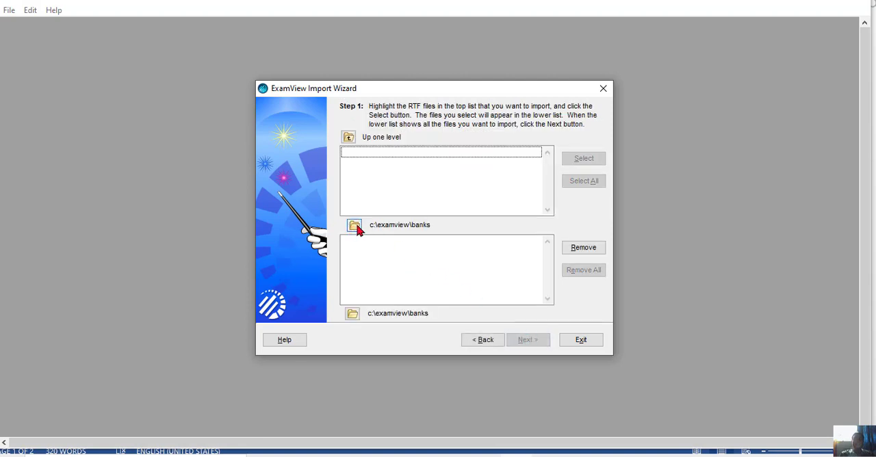
{"action": "left_click", "coordinate": [356, 226]}
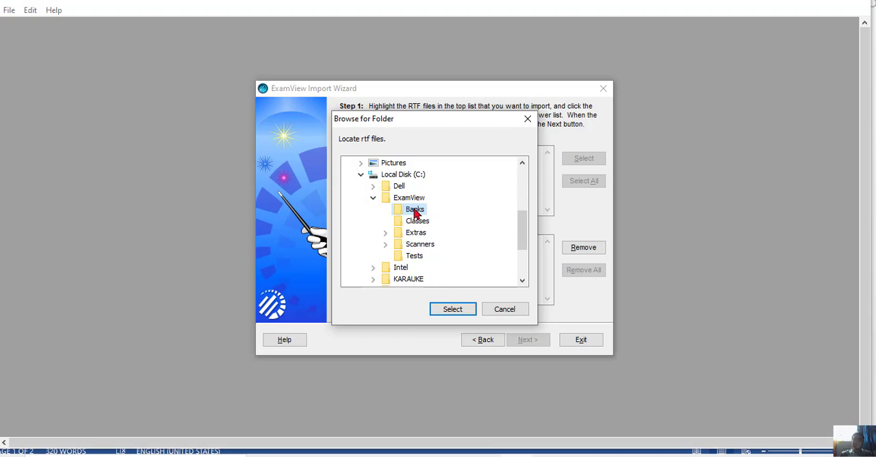
{"action": "left_click", "coordinate": [458, 309]}
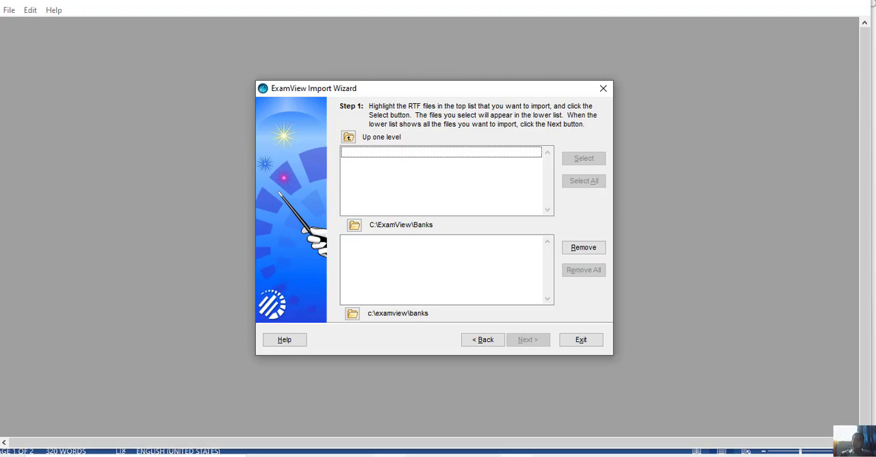
{"action": "left_click", "coordinate": [391, 455]}
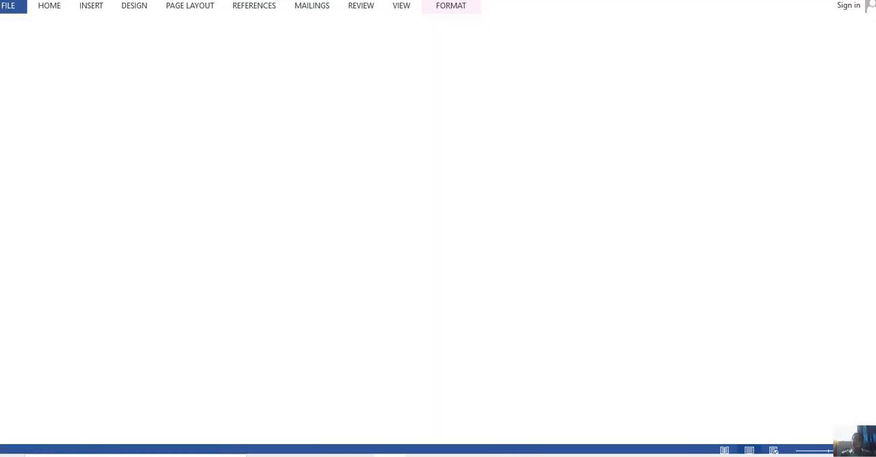
Set the source folder for the RTF files to Contoh Soal inside Pictures.
{"action": "scroll", "coordinate": [521, 258], "scroll_direction": "down", "scroll_amount": 1}
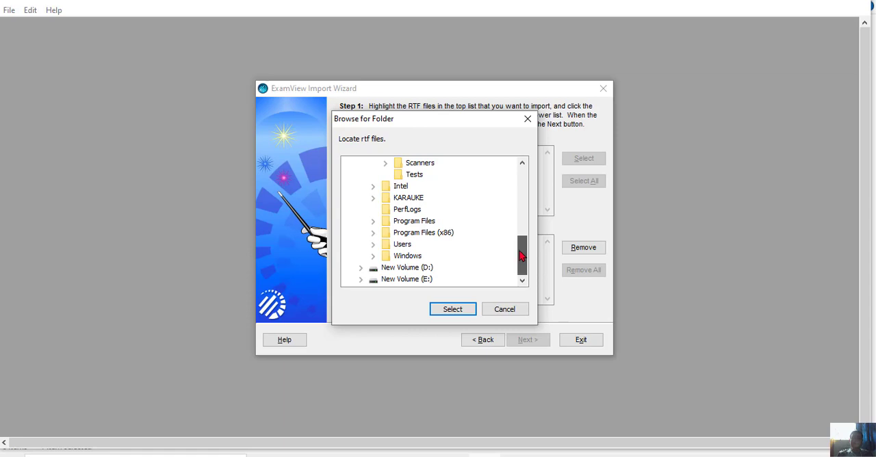
{"action": "left_click_drag", "start_coordinate": [521, 256], "coordinate": [515, 210]}
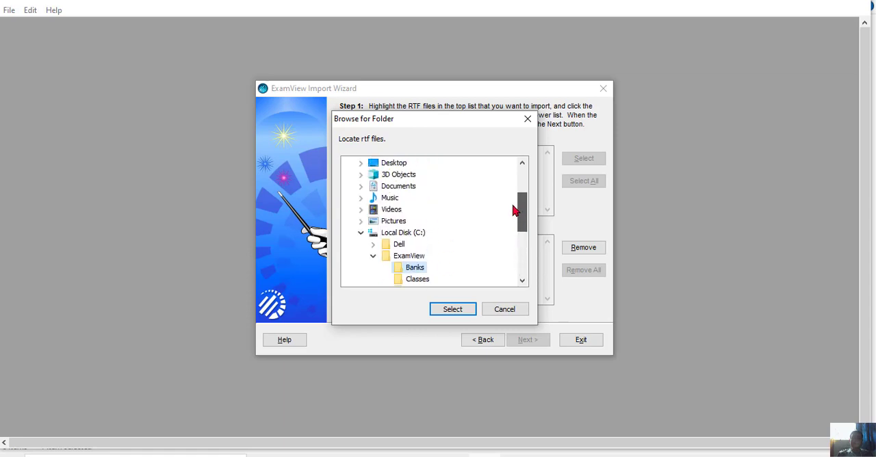
{"action": "double_click", "coordinate": [389, 220]}
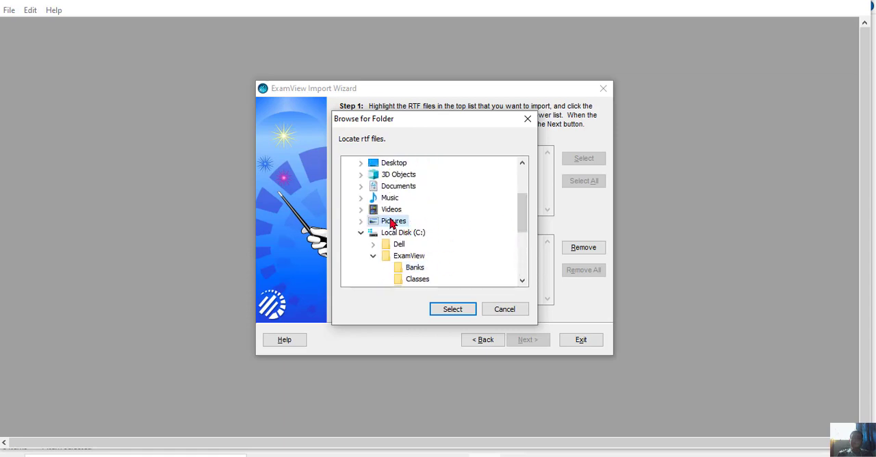
{"action": "left_click", "coordinate": [419, 211]}
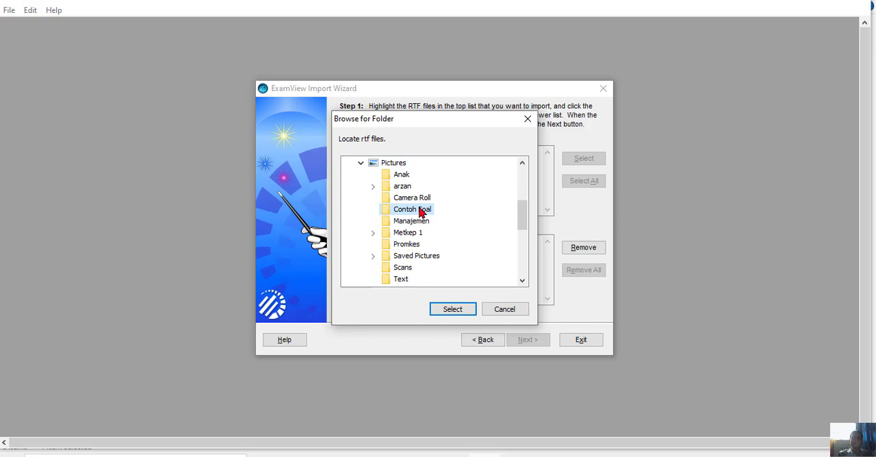
{"action": "left_click", "coordinate": [453, 307]}
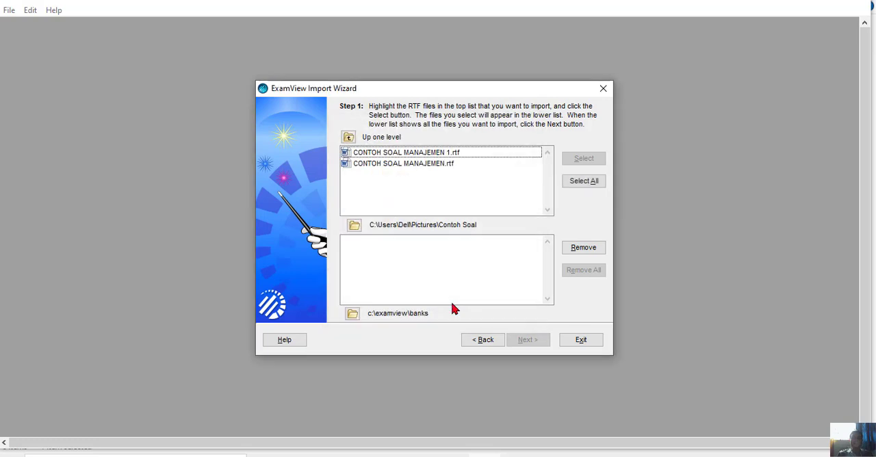
Add CONTOH SOAL MANAJEMEN 1.rtf to the files to import and continue to the question bank preferences.
{"action": "left_click", "coordinate": [436, 154]}
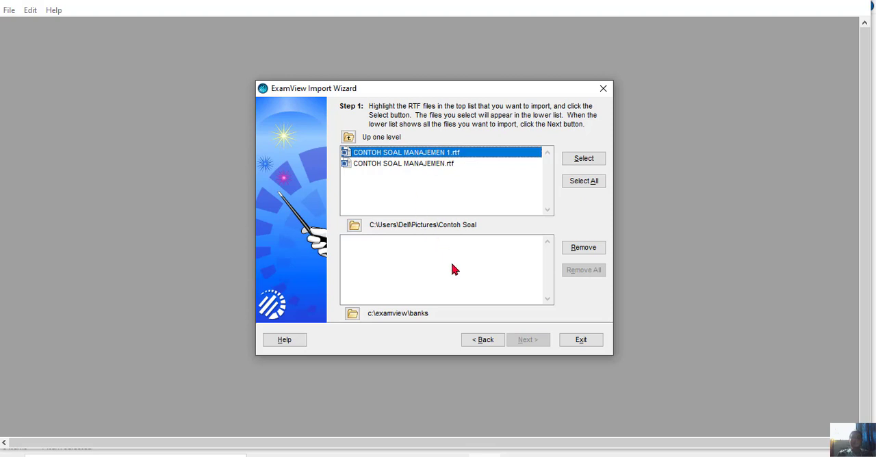
{"action": "left_click", "coordinate": [582, 160]}
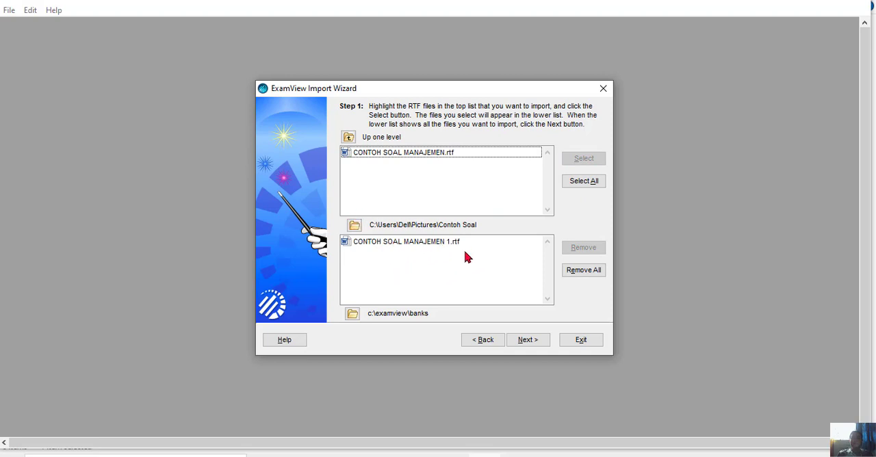
{"action": "left_click", "coordinate": [528, 340]}
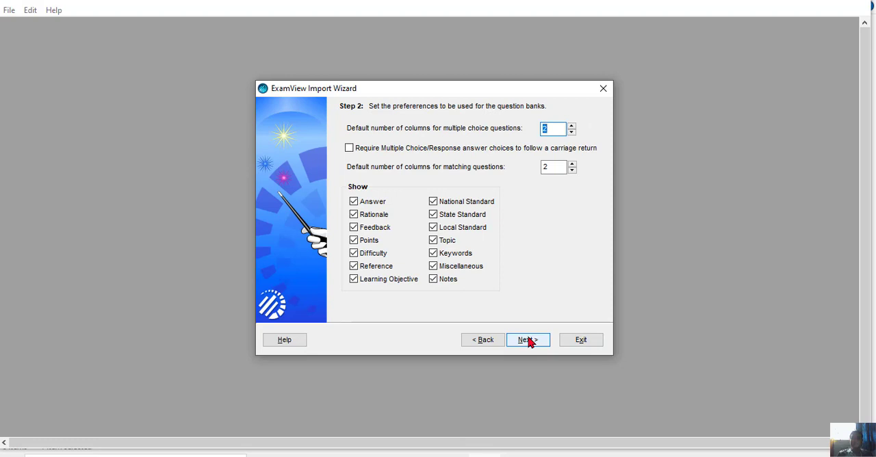
Import the file with the default preferences, styles and keywords, and check the completion line in the import log.
{"action": "left_click", "coordinate": [524, 340]}
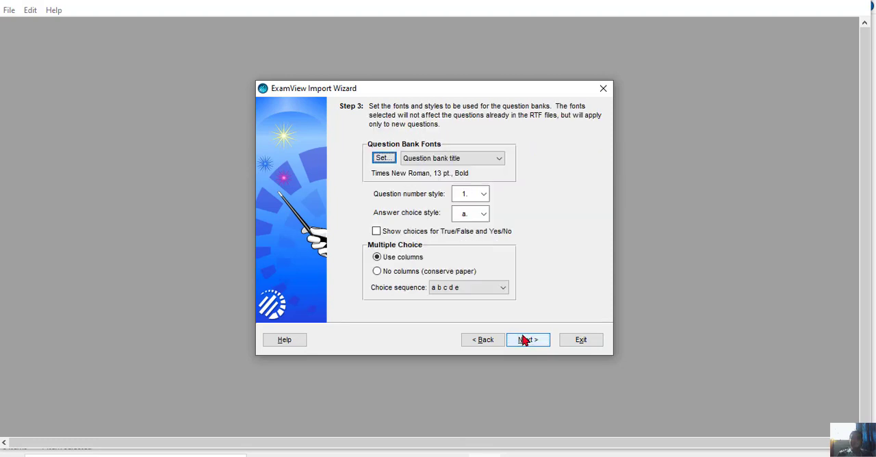
{"action": "left_click", "coordinate": [523, 340]}
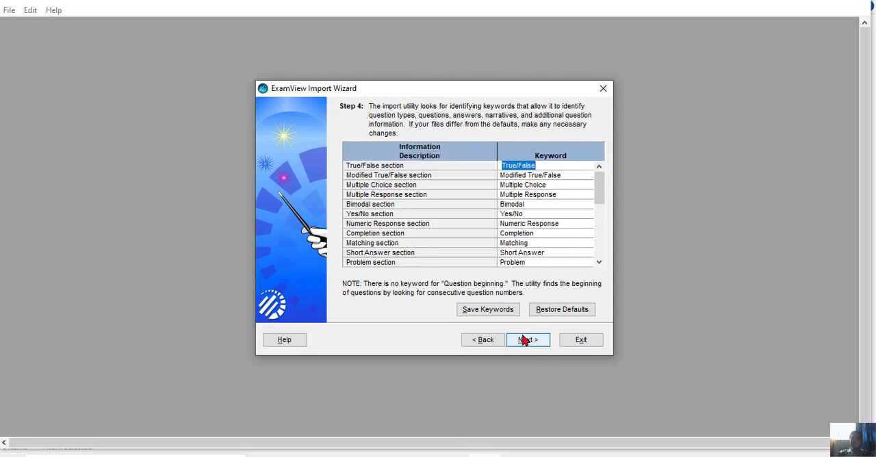
{"action": "left_click", "coordinate": [524, 340]}
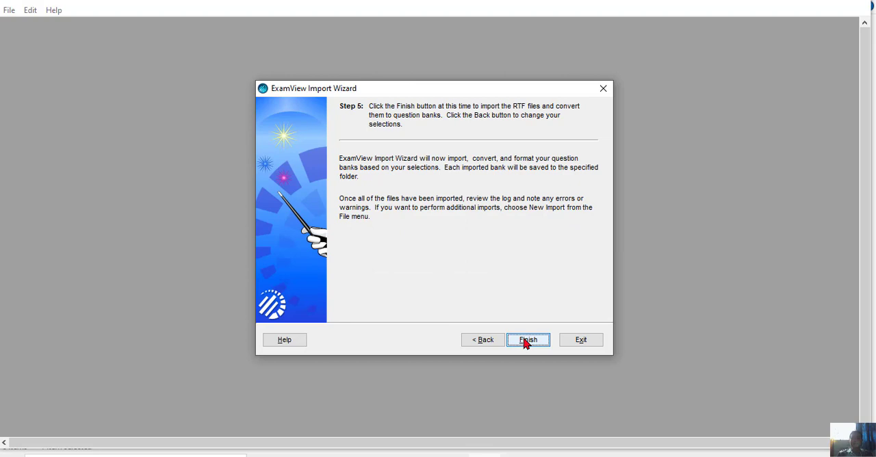
{"action": "left_click", "coordinate": [525, 340]}
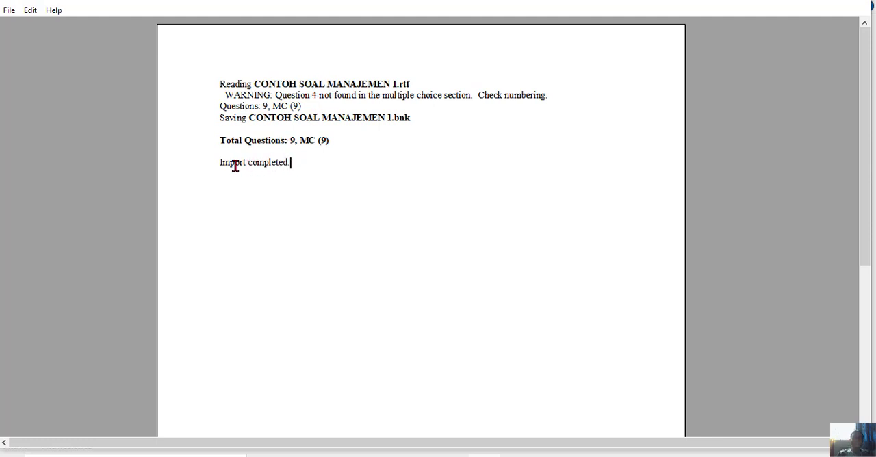
{"action": "left_click_drag", "start_coordinate": [220, 162], "coordinate": [321, 170]}
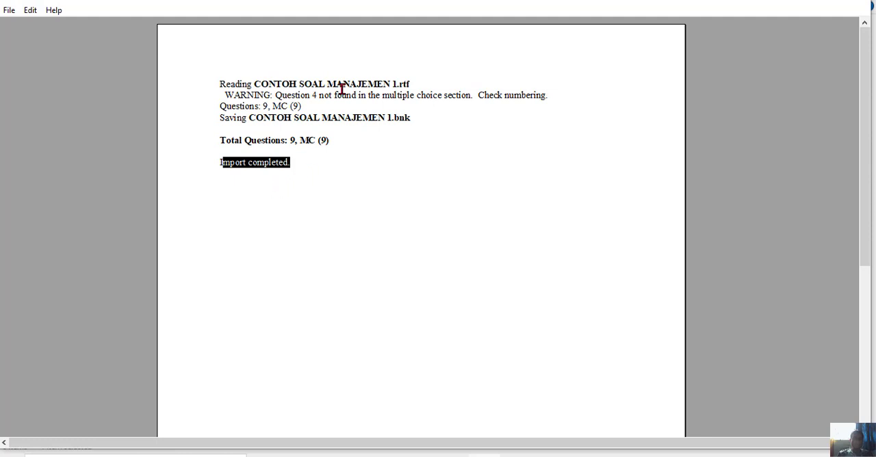
{"action": "left_click", "coordinate": [353, 151]}
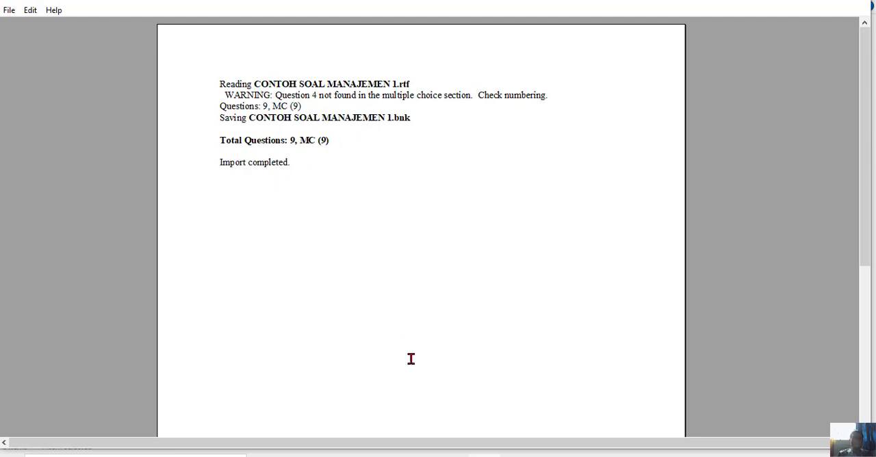
Switch to File Explorer and open CONTOH SOAL MANAJEMEN 1 in Rich Text Format from the Contoh Soal folder.
{"action": "left_click", "coordinate": [355, 456]}
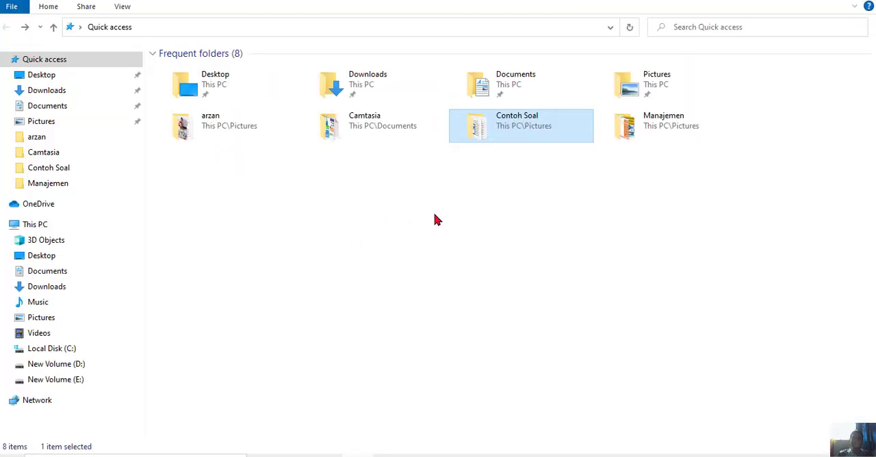
{"action": "double_click", "coordinate": [489, 131]}
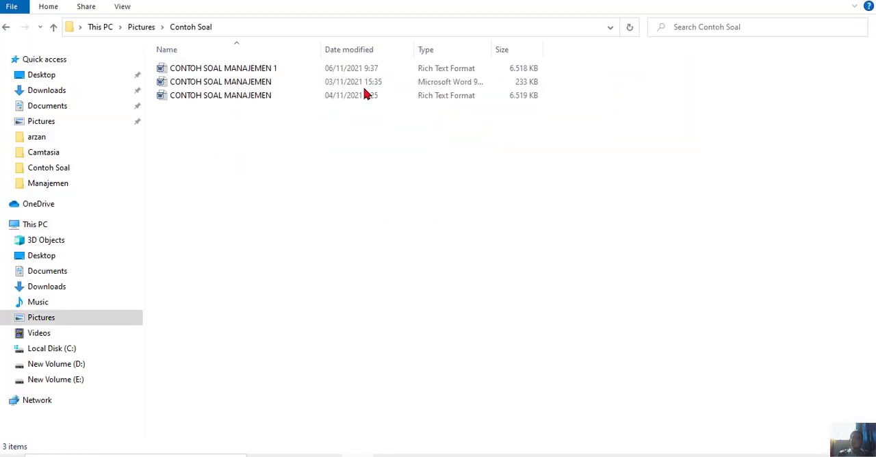
{"action": "left_click", "coordinate": [262, 71]}
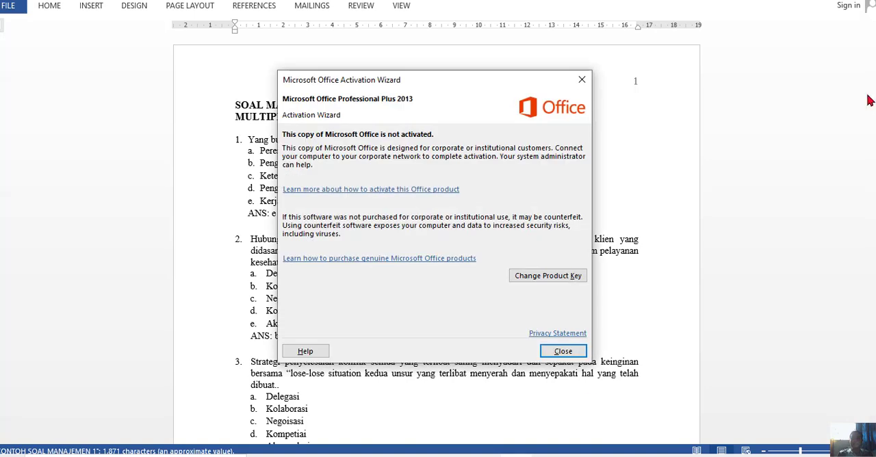
Correct the answer label under question 3 to ANS, keeping answer c, and close the document.
{"action": "left_click", "coordinate": [562, 351]}
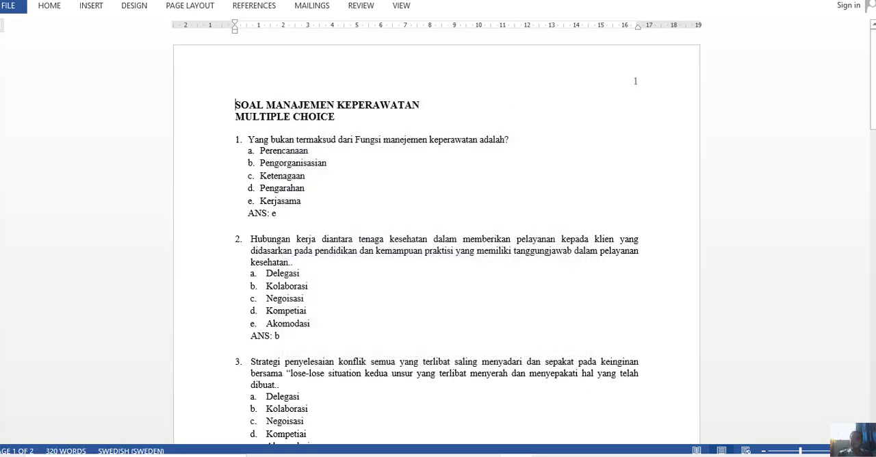
{"action": "left_click_drag", "start_coordinate": [872, 99], "coordinate": [868, 189]}
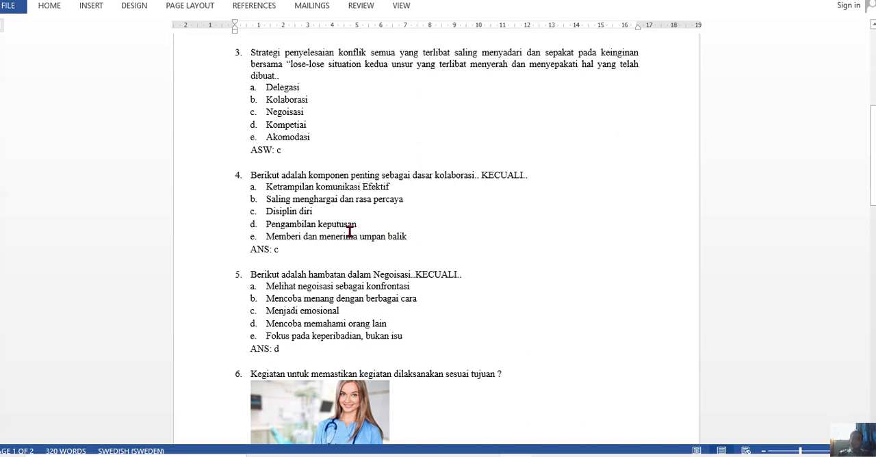
{"action": "left_click", "coordinate": [348, 136]}
{"action": "mouse_move", "coordinate": [872, 165]}
{"action": "left_mouse_down"}
{"action": "mouse_move", "coordinate": [858, 99]}
{"action": "mouse_move", "coordinate": [862, 222]}
{"action": "mouse_move", "coordinate": [861, 161]}
{"action": "left_mouse_up"}
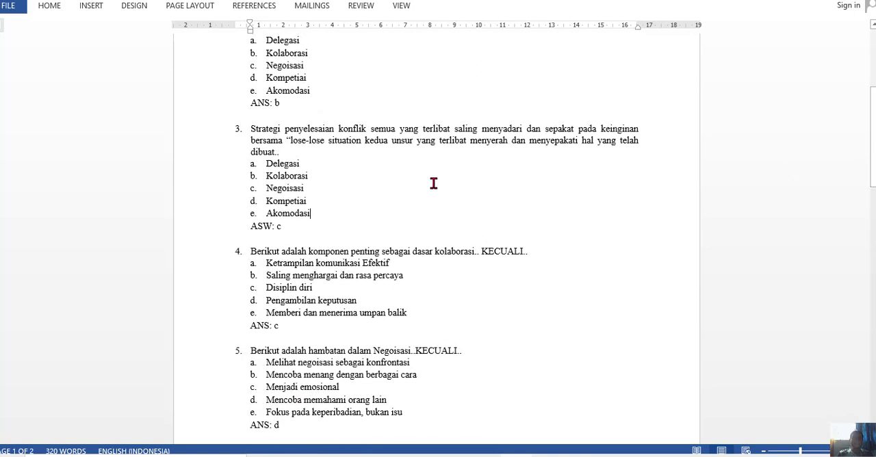
{"action": "left_click", "coordinate": [271, 227]}
{"action": "key", "text": "BackSpace"}
{"action": "key", "text": "BackSpace"}
{"action": "key", "text": "BackSpace"}
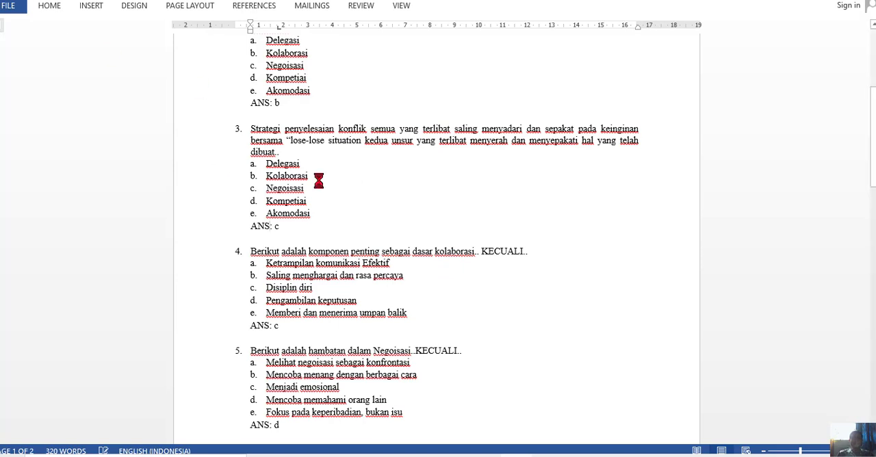
{"action": "left_click_drag", "start_coordinate": [873, 179], "coordinate": [869, 3]}
{"action": "left_click", "coordinate": [870, 4]}
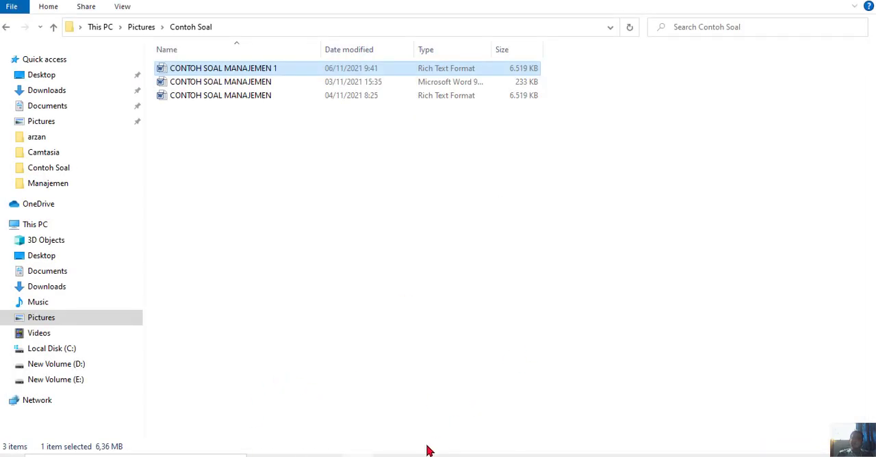
Switch to the ExamView Import Utility and start a new import, continuing to the RTF file selection.
{"action": "left_click", "coordinate": [457, 448]}
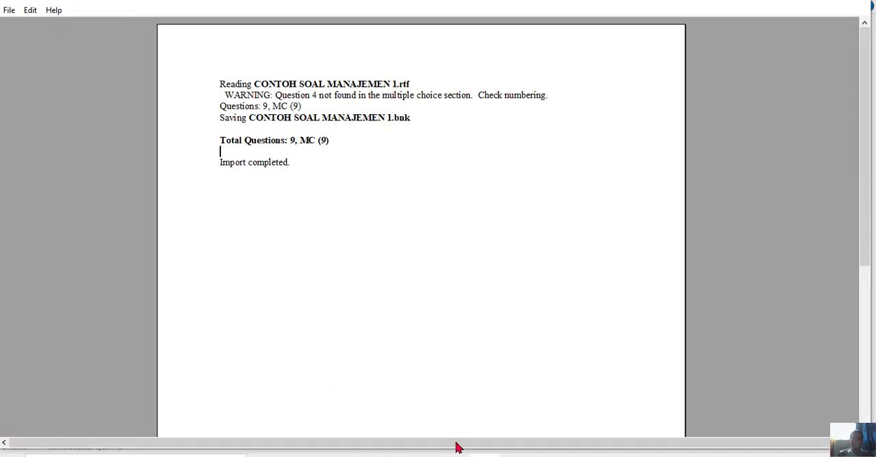
{"action": "left_click", "coordinate": [484, 455]}
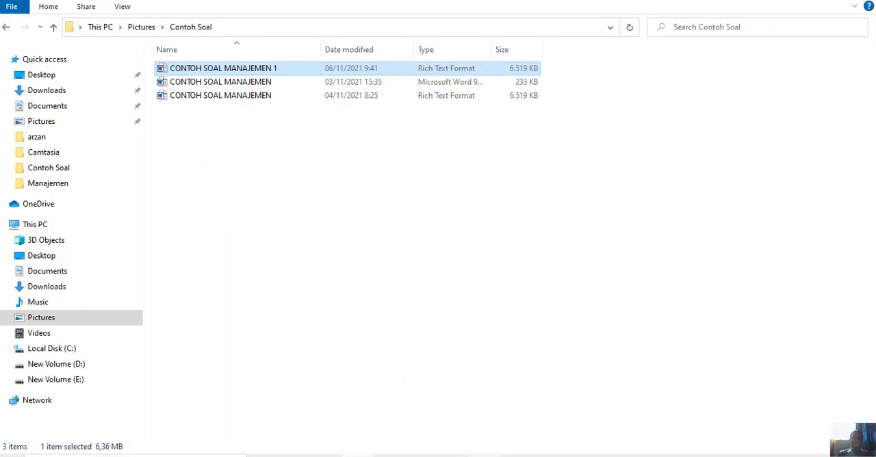
{"action": "left_click", "coordinate": [485, 455]}
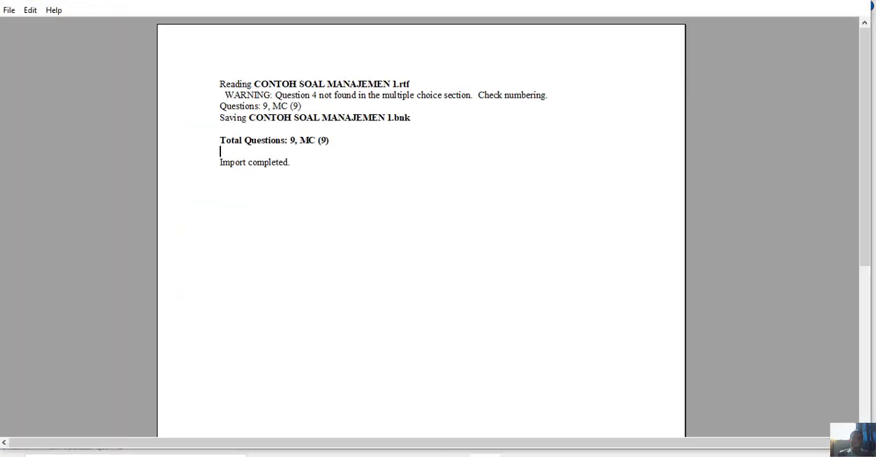
{"action": "left_click", "coordinate": [8, 10]}
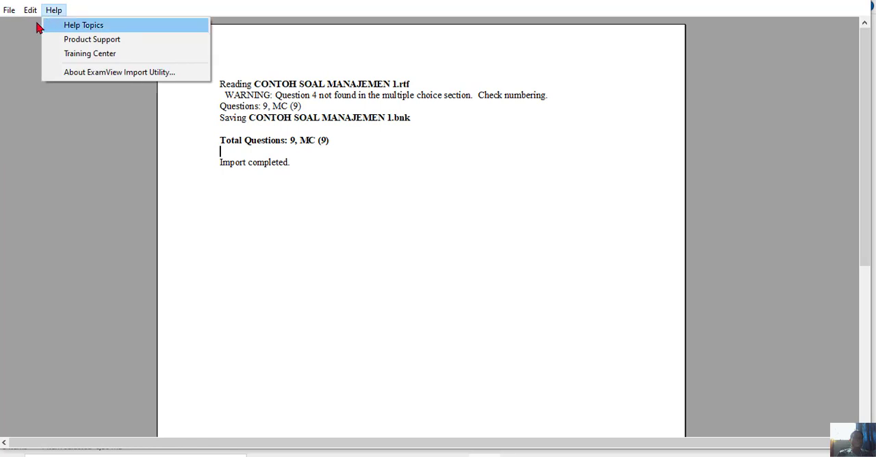
{"action": "left_click", "coordinate": [31, 25]}
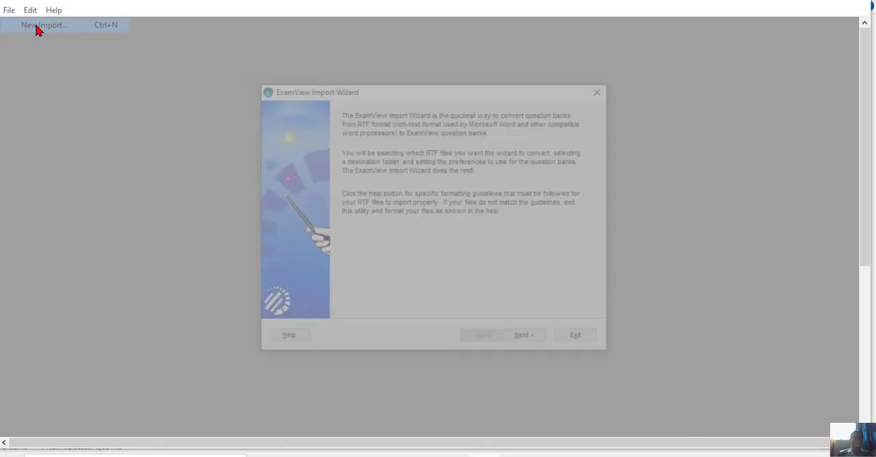
{"action": "left_click", "coordinate": [528, 341]}
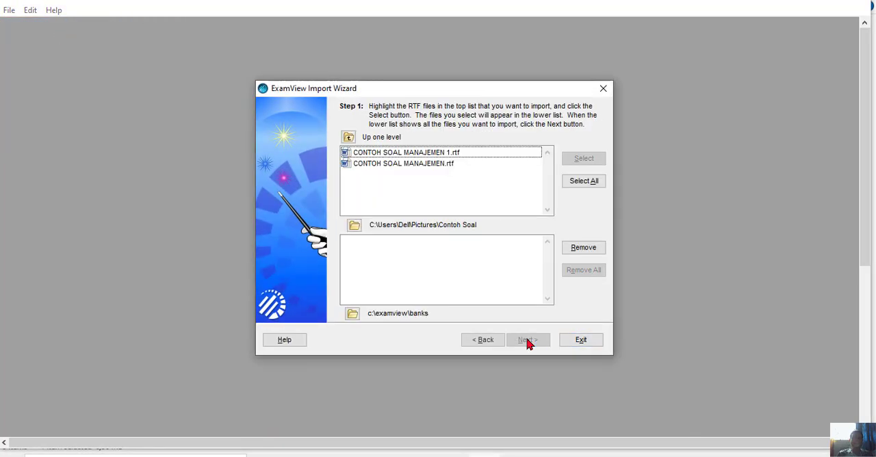
Keep Contoh Soal as the source folder and add CONTOH SOAL MANAJEMEN 1.rtf to the files to import.
{"action": "left_click", "coordinate": [354, 228]}
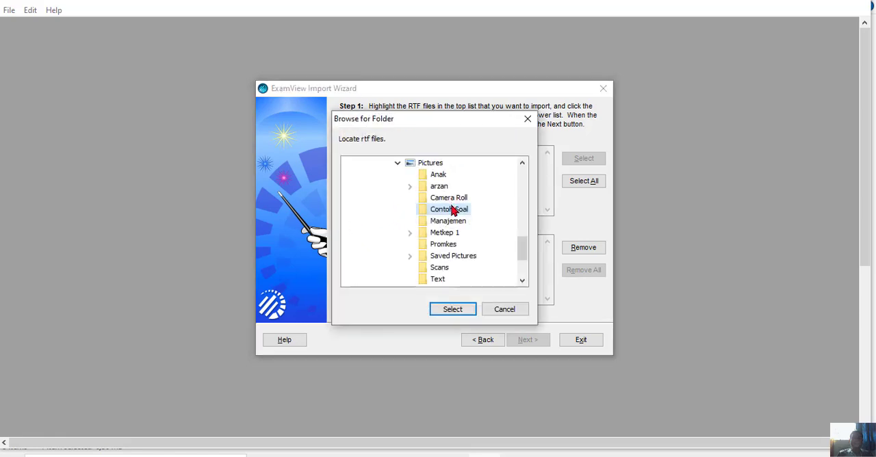
{"action": "left_click", "coordinate": [455, 309]}
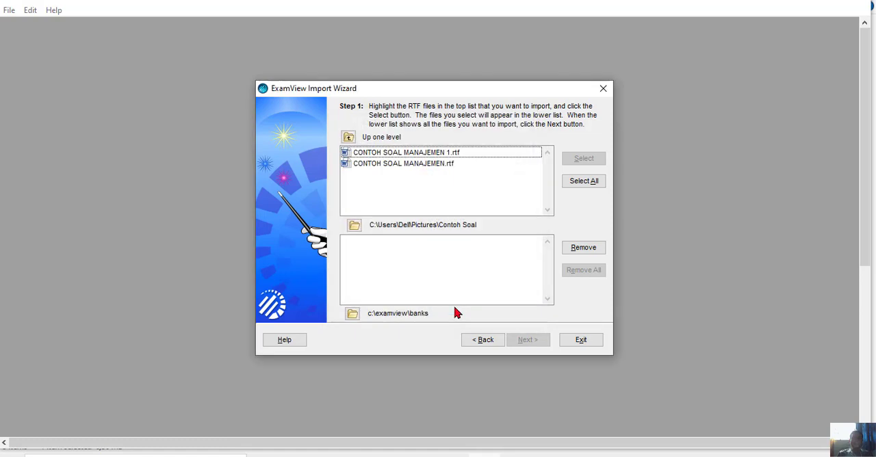
{"action": "left_click", "coordinate": [438, 152]}
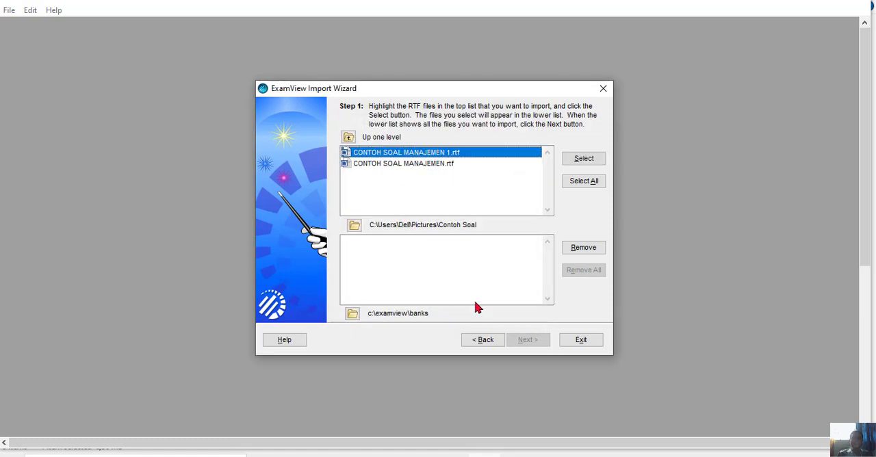
{"action": "left_click", "coordinate": [577, 162]}
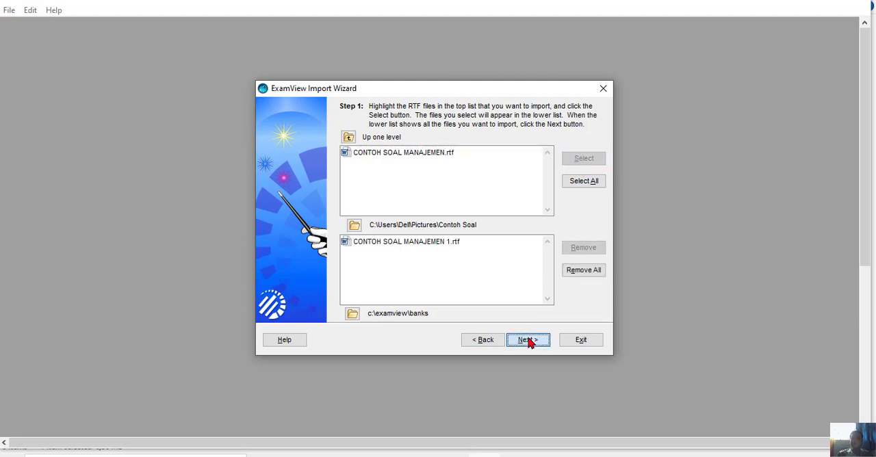
{"action": "left_click", "coordinate": [525, 338]}
Import the file with the default preferences, styles and keywords, replacing the existing CONTOH SOAL MANAJEMEN 1 question bank.
{"action": "left_click", "coordinate": [522, 342]}
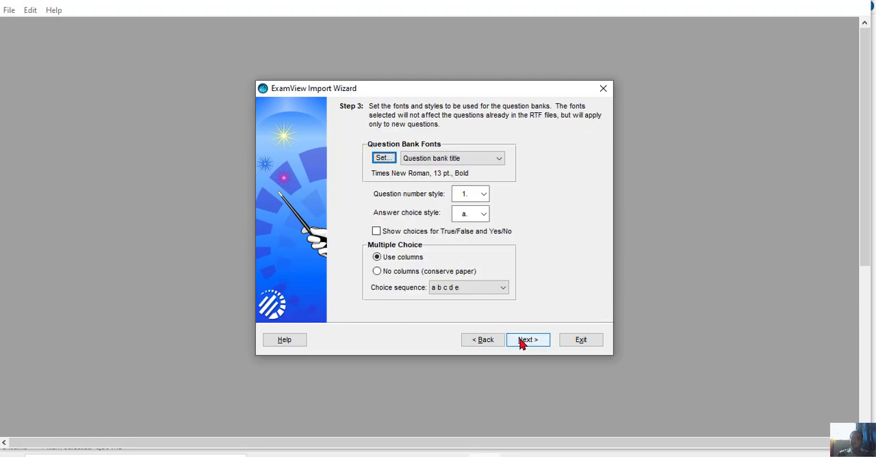
{"action": "left_click", "coordinate": [521, 342]}
{"action": "left_click", "coordinate": [522, 342]}
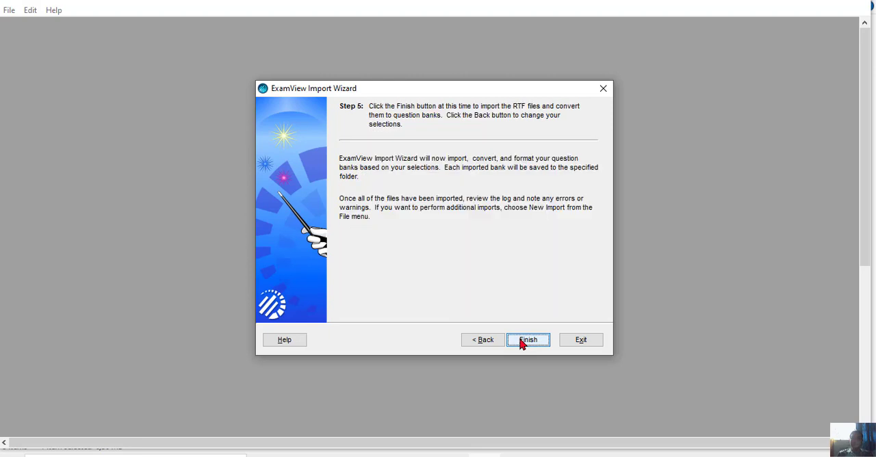
{"action": "left_click", "coordinate": [527, 339]}
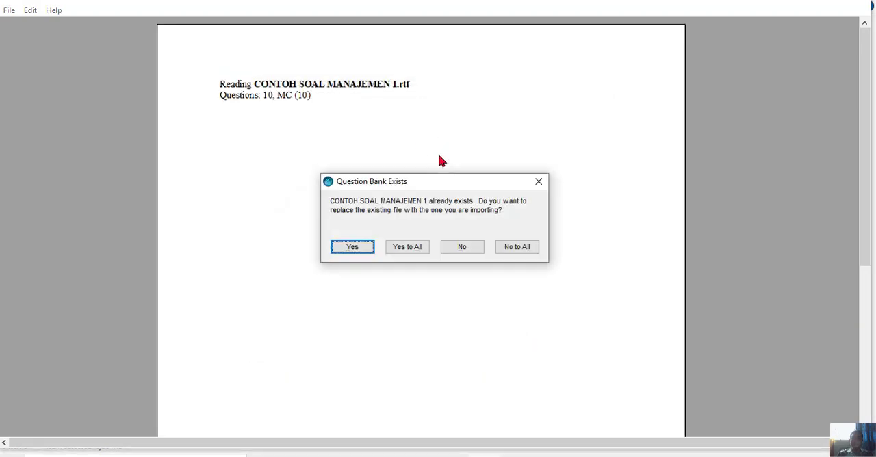
{"action": "left_click", "coordinate": [403, 250]}
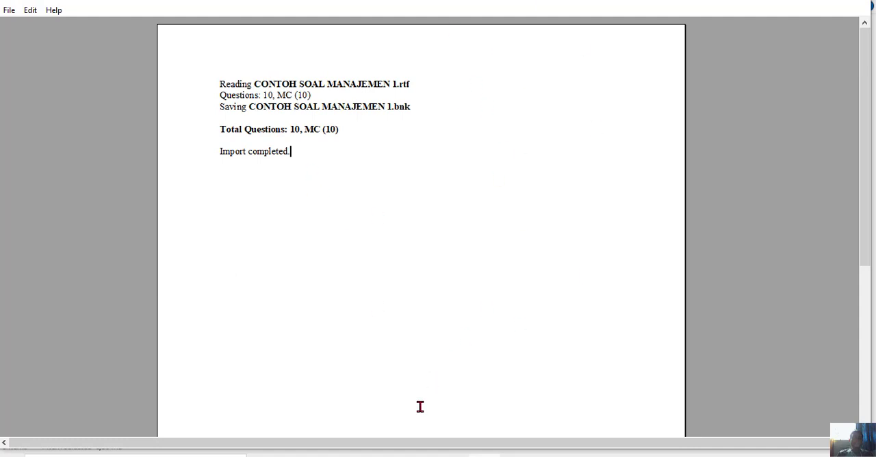
Switch to File Explorer and open the CONTOH SOAL MANAJEMEN 1 question bank from the ExamView Banks folder on drive C.
{"action": "left_click", "coordinate": [358, 456]}
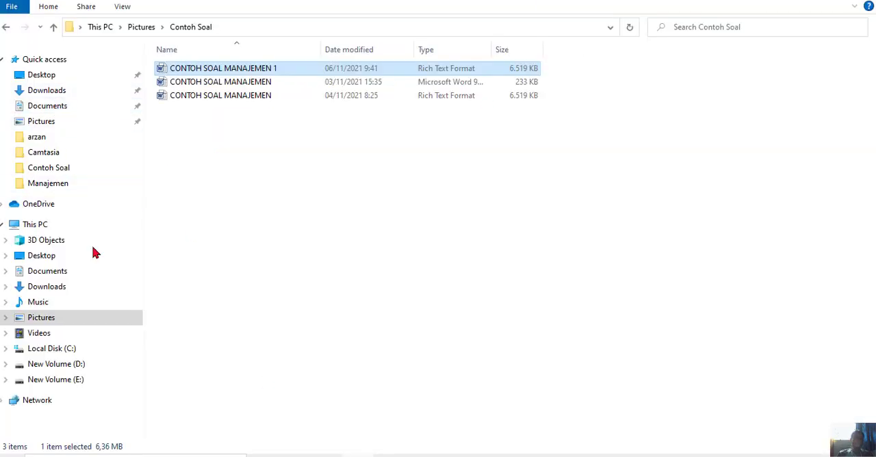
{"action": "left_click", "coordinate": [63, 349]}
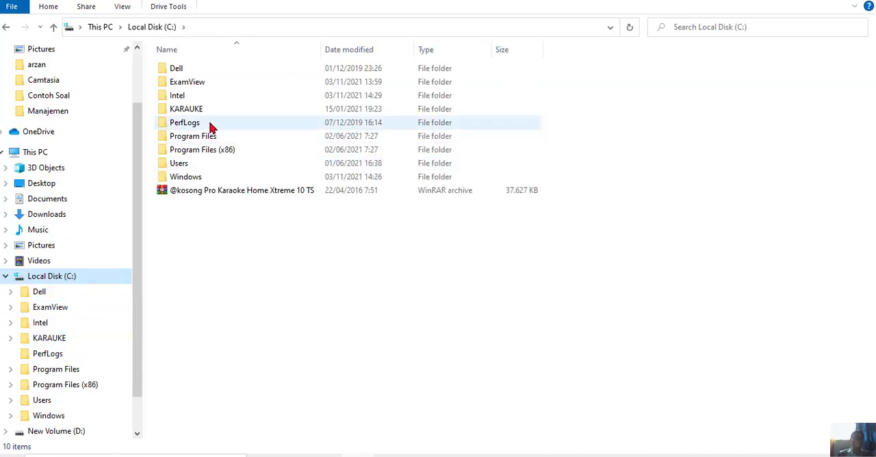
{"action": "double_click", "coordinate": [192, 84]}
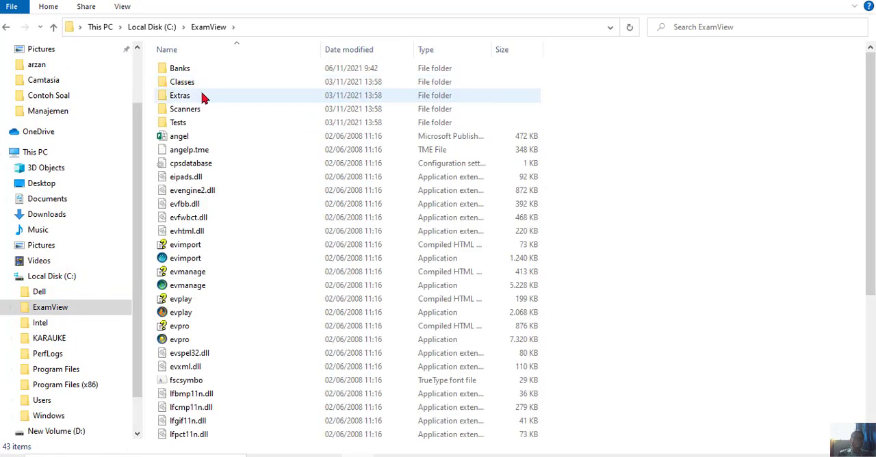
{"action": "double_click", "coordinate": [181, 68]}
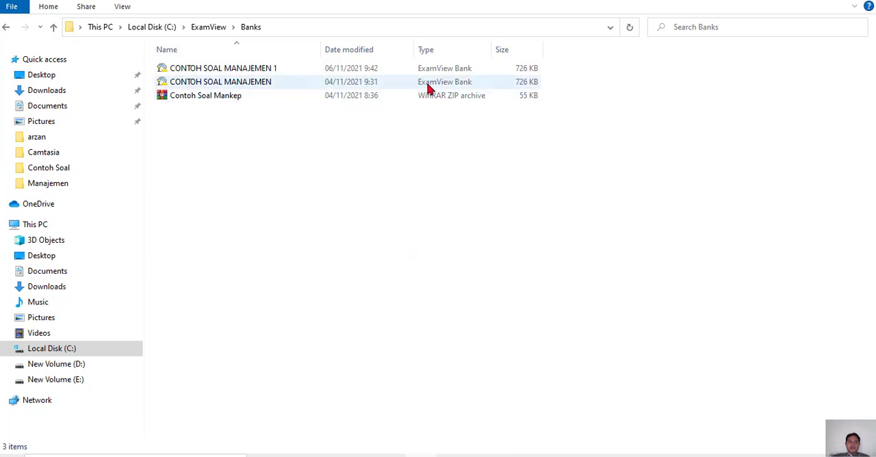
{"action": "left_click", "coordinate": [251, 73]}
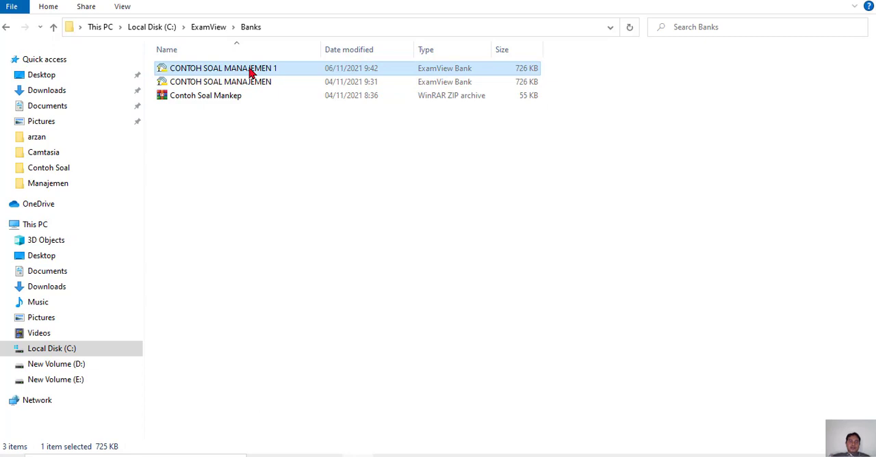
{"action": "double_click", "coordinate": [251, 74]}
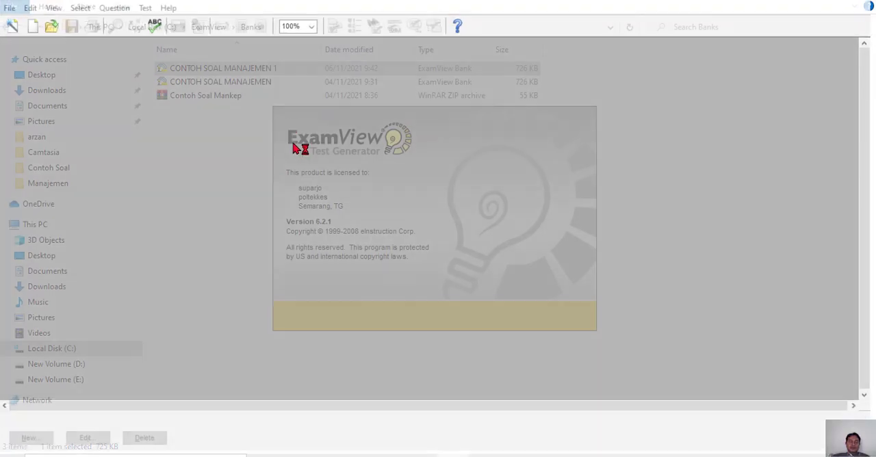
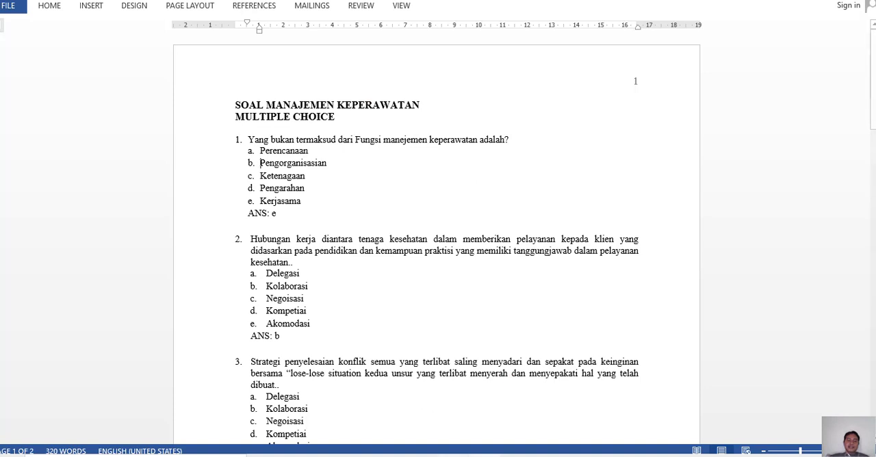
Switch to the CONTOH SOAL MANAJEMEN 1 bank in ExamView, open question 1 for editing and record it.
{"action": "mouse_move", "coordinate": [453, 455]}
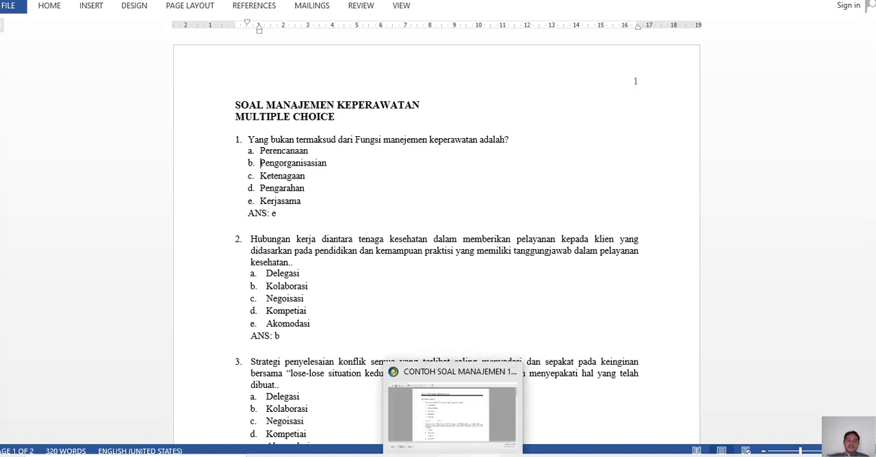
{"action": "left_click", "coordinate": [446, 438]}
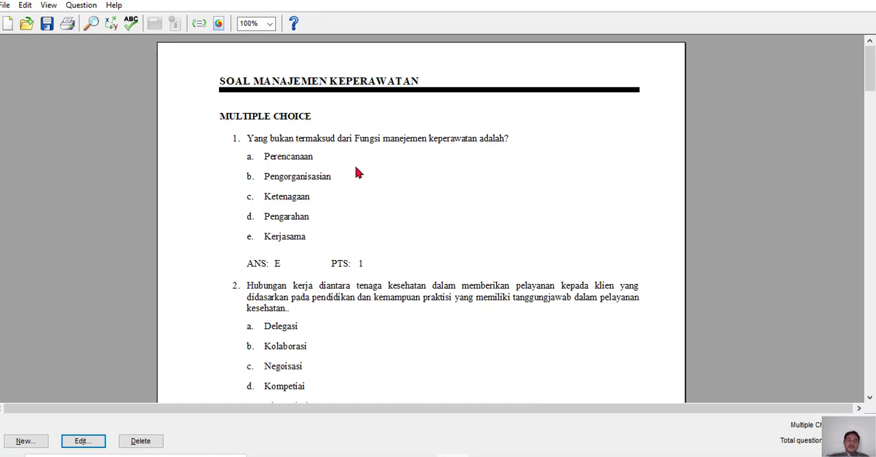
{"action": "double_click", "coordinate": [307, 164]}
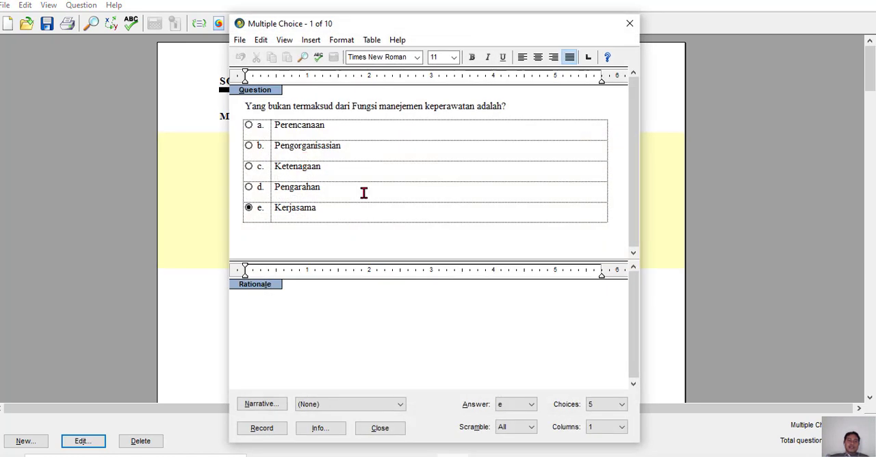
{"action": "left_click", "coordinate": [266, 429]}
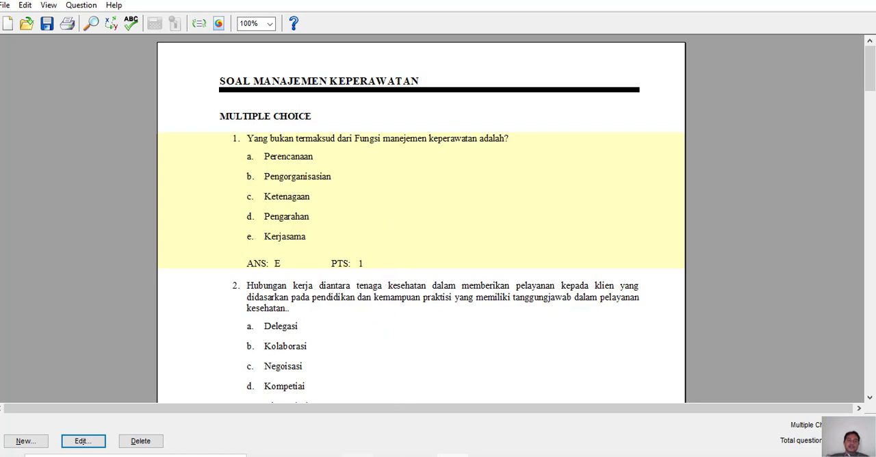
Switch to File Explorer and open the Banks folder inside the ExamView folder on drive C.
{"action": "left_click", "coordinate": [363, 414]}
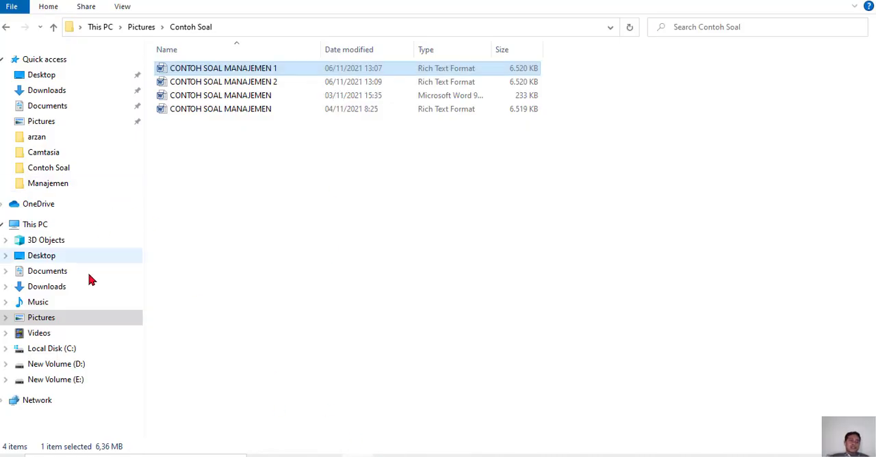
{"action": "left_click", "coordinate": [67, 350]}
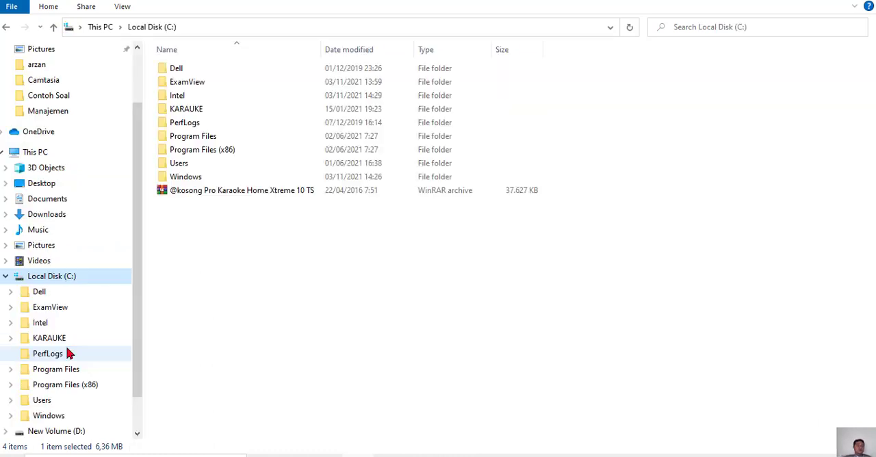
{"action": "double_click", "coordinate": [191, 83]}
{"action": "double_click", "coordinate": [189, 69]}
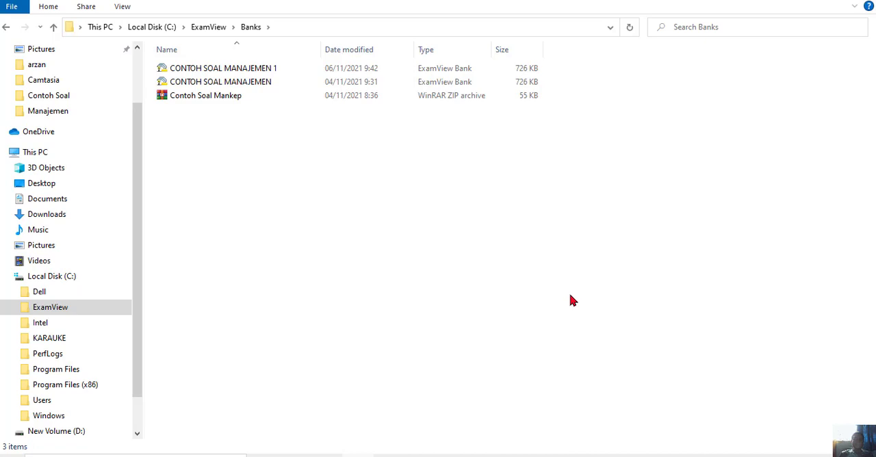
Minimize the open windows, switch to Chrome and view the file formats on the Moodle quiz's question import page.
{"action": "mouse_move", "coordinate": [483, 456]}
{"action": "left_click", "coordinate": [805, 2]}
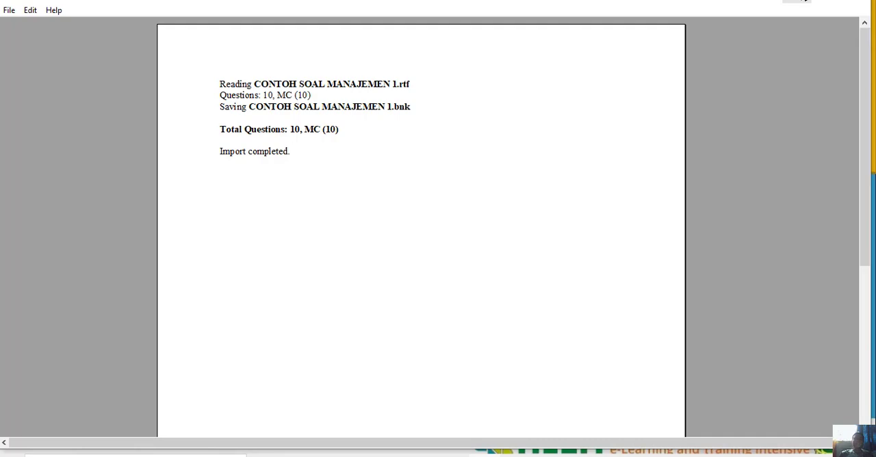
{"action": "left_click", "coordinate": [798, 1]}
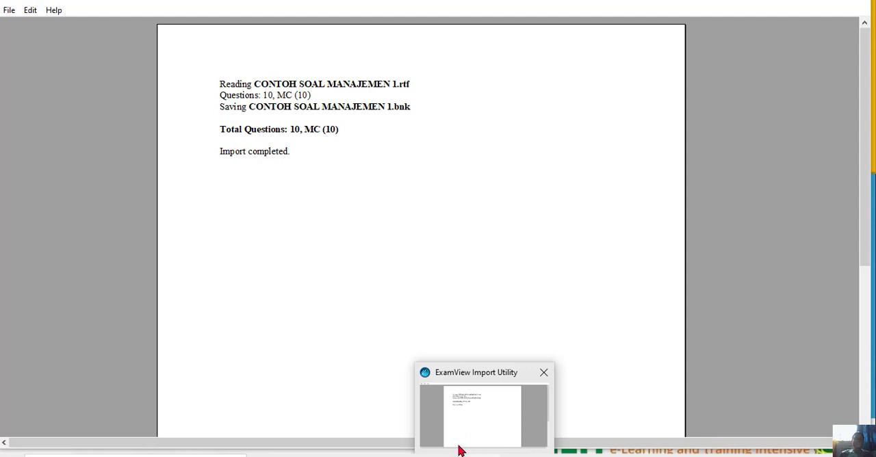
{"action": "mouse_move", "coordinate": [389, 456]}
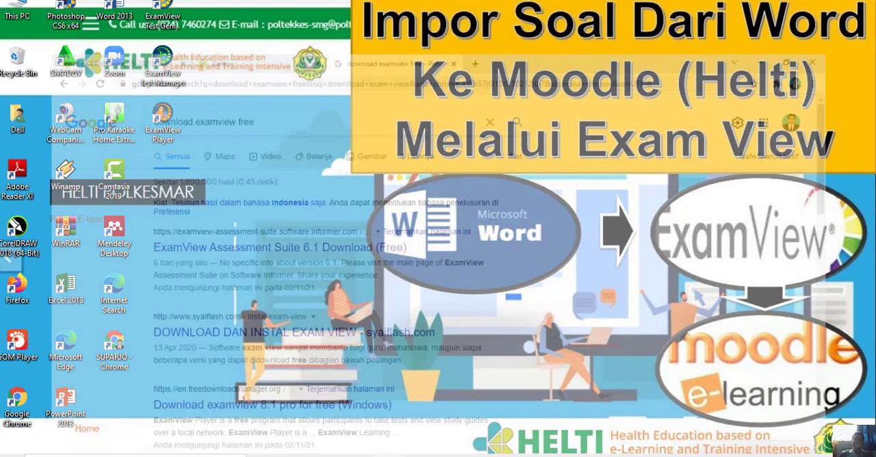
{"action": "left_click", "coordinate": [389, 407]}
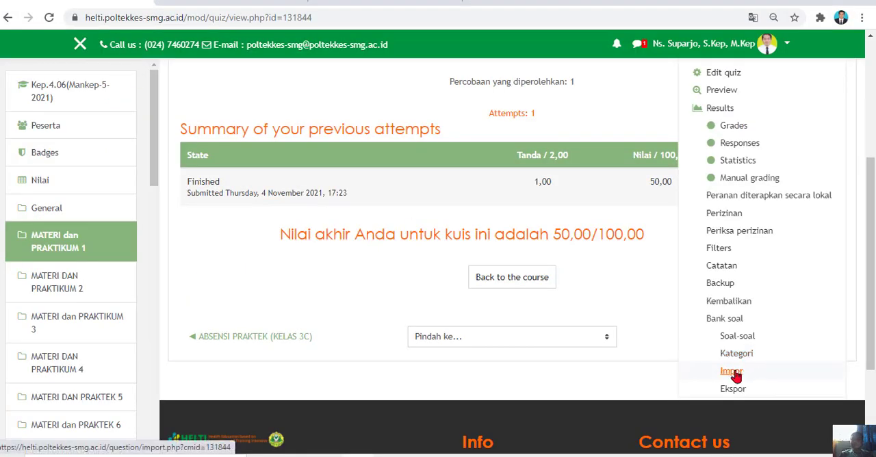
{"action": "left_click", "coordinate": [732, 371]}
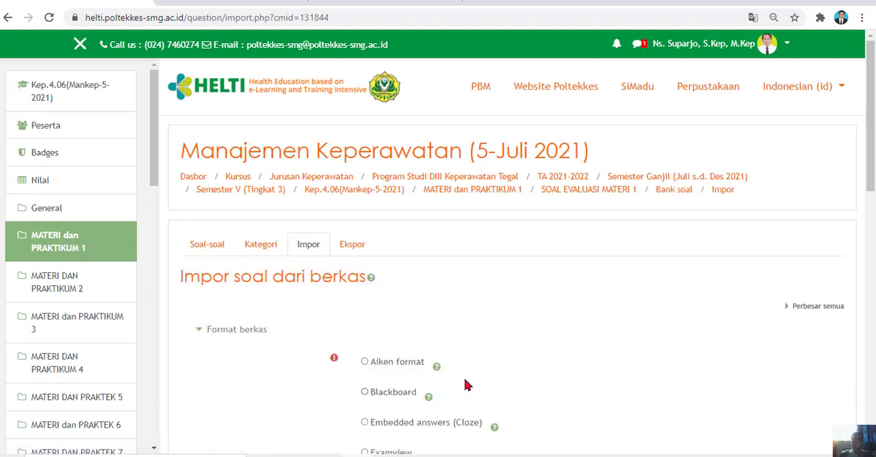
{"action": "scroll", "coordinate": [864, 185], "scroll_direction": "down", "scroll_amount": 2}
{"action": "scroll", "coordinate": [865, 186], "scroll_direction": "down", "scroll_amount": 1}
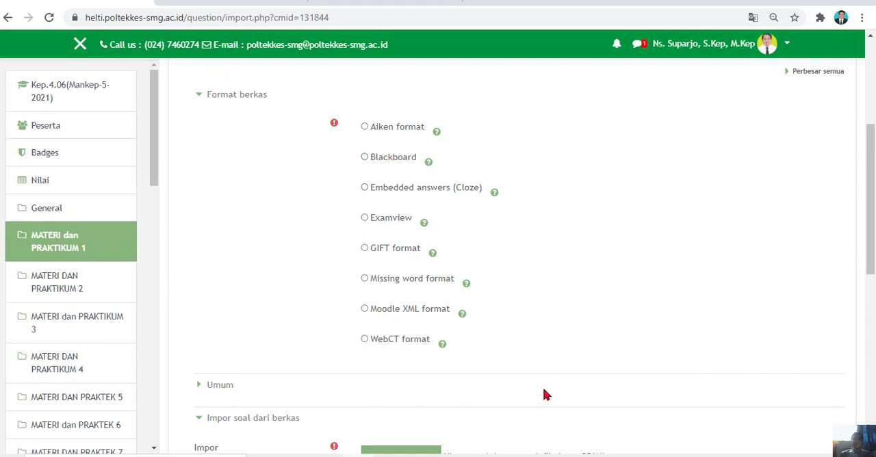
Start ExamView Test Generator from the desktop and open the existing question bank CONTOH SOAL MANAJEMEN 1.
{"action": "mouse_move", "coordinate": [485, 456]}
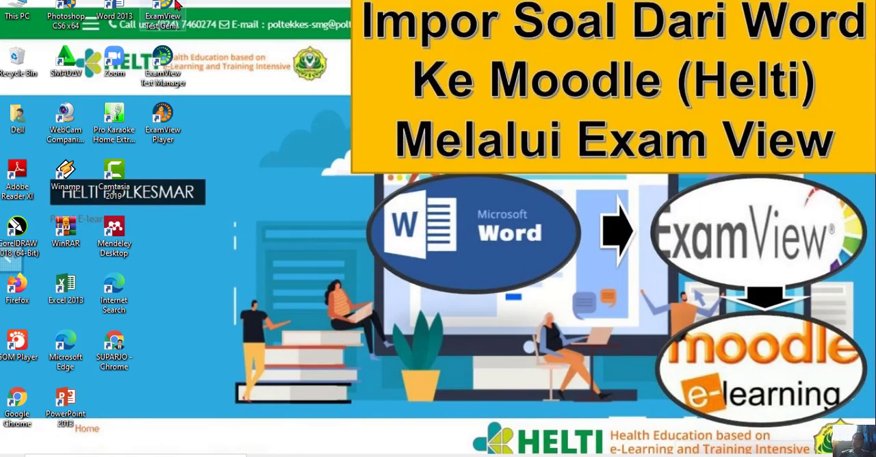
{"action": "double_click", "coordinate": [164, 8]}
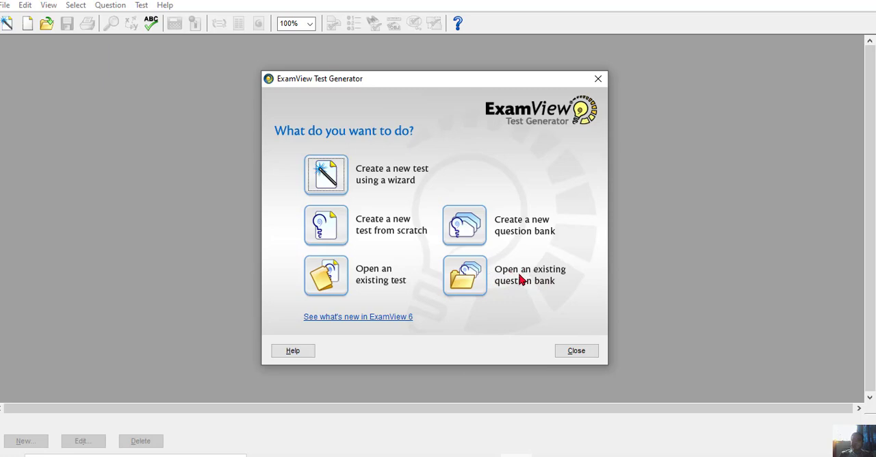
{"action": "left_click", "coordinate": [477, 283]}
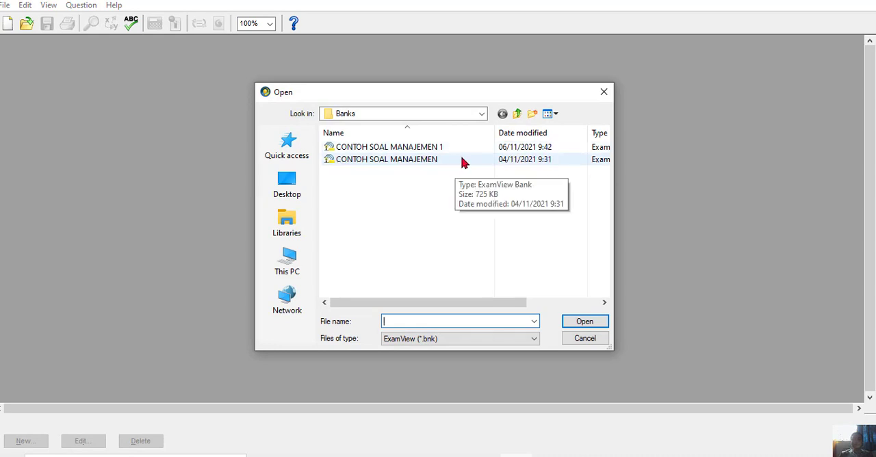
{"action": "left_click", "coordinate": [409, 152]}
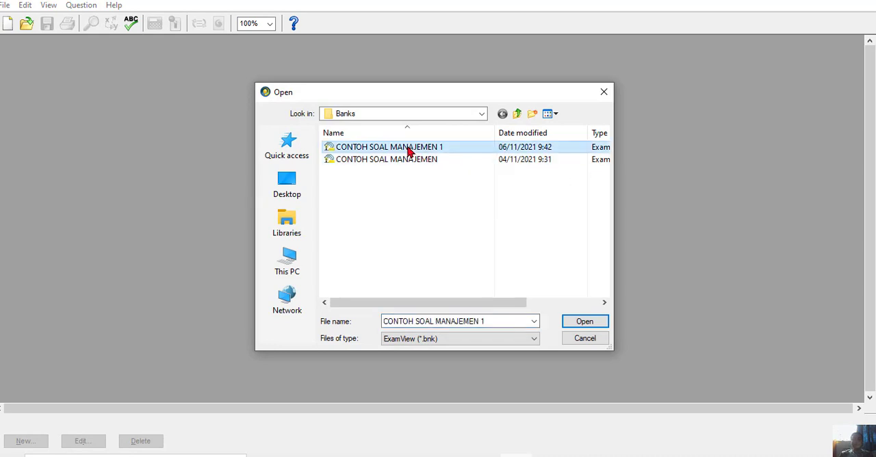
{"action": "left_click", "coordinate": [571, 320]}
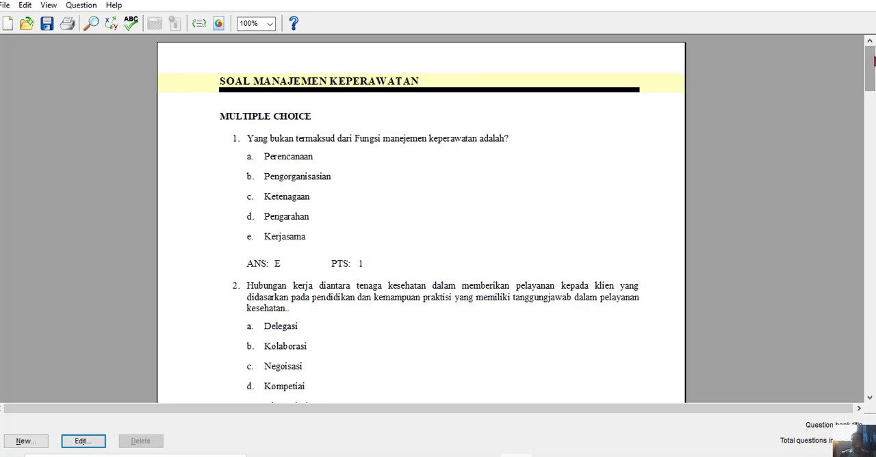
{"action": "mouse_move", "coordinate": [870, 68]}
{"action": "left_mouse_down"}
{"action": "mouse_move", "coordinate": [869, 367]}
{"action": "mouse_move", "coordinate": [869, 69]}
{"action": "left_mouse_up"}
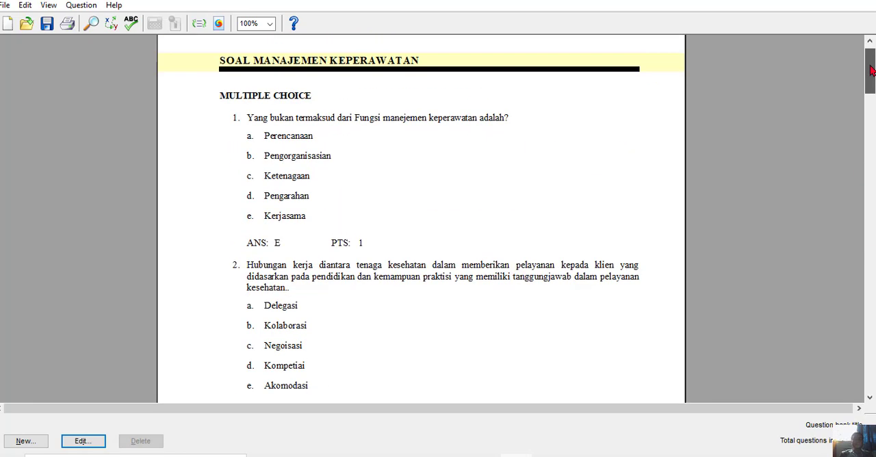
{"action": "left_click", "coordinate": [4, 6]}
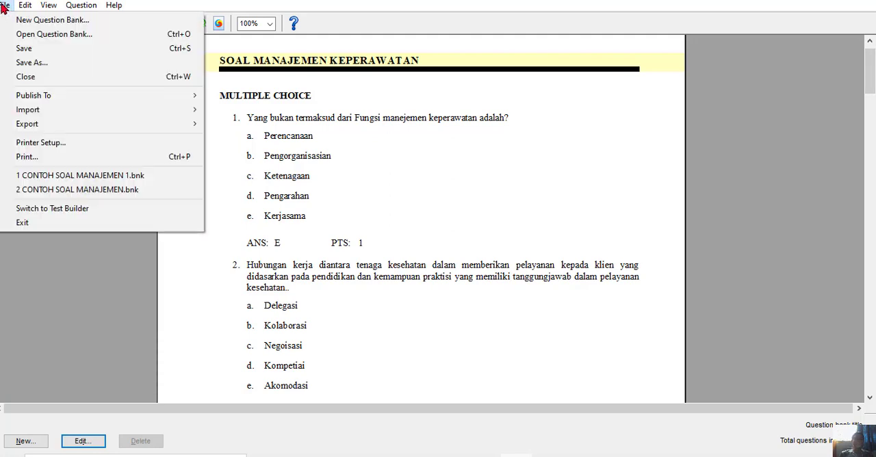
{"action": "left_click", "coordinate": [271, 149]}
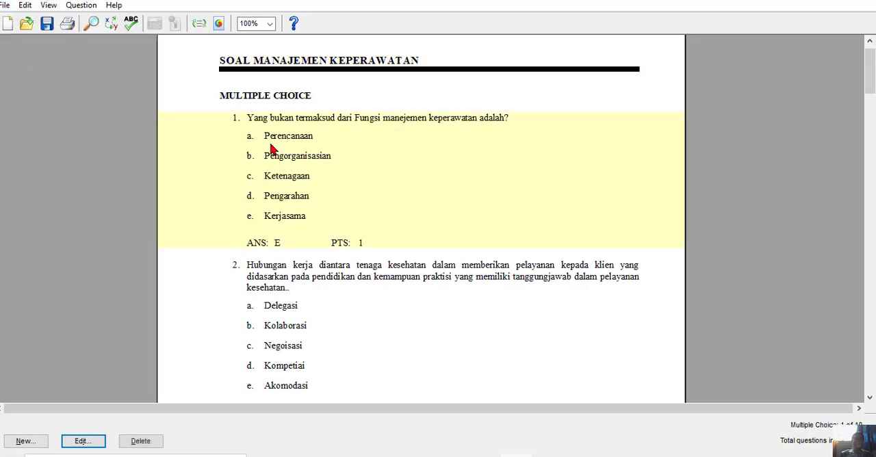
{"action": "left_click", "coordinate": [4, 6]}
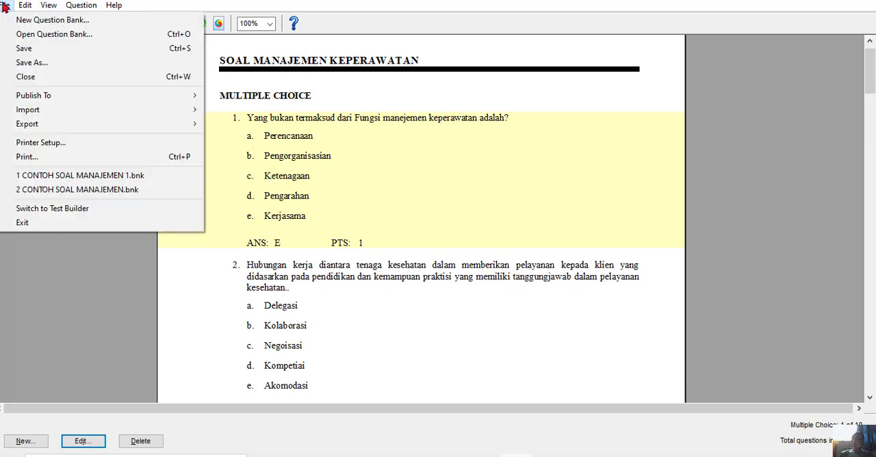
{"action": "mouse_move", "coordinate": [67, 128]}
{"action": "mouse_move", "coordinate": [188, 130]}
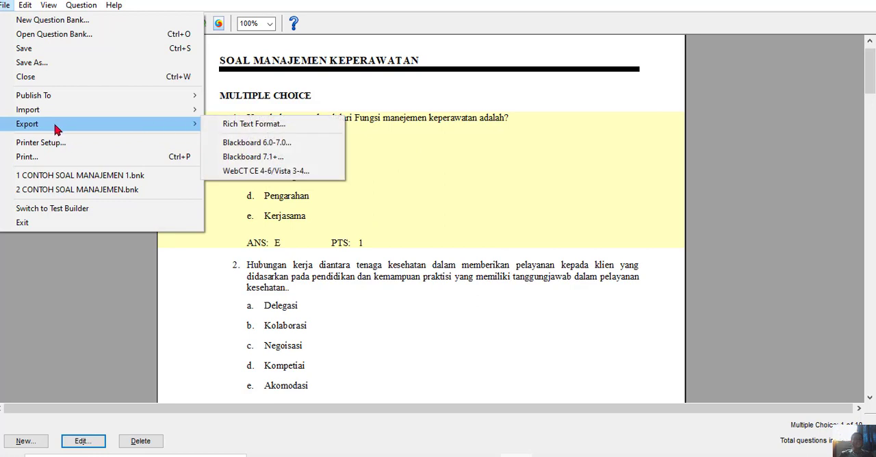
{"action": "left_click", "coordinate": [388, 231]}
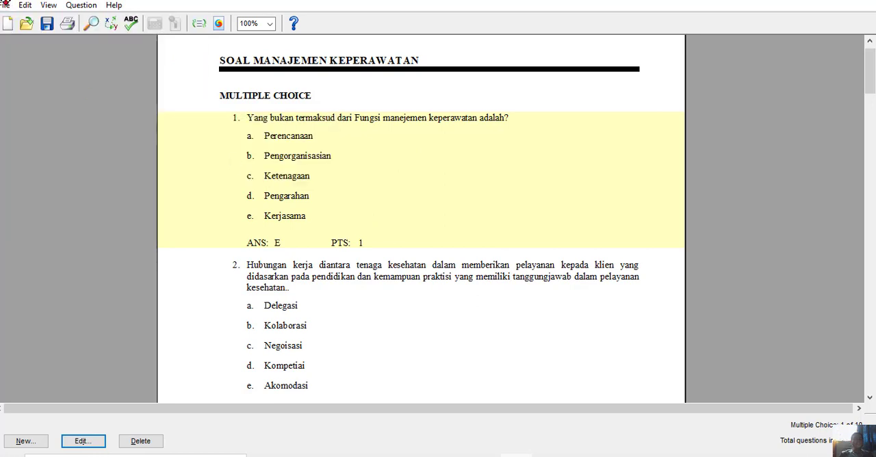
Export the question bank in Blackboard 6.0-7.0 format to the Banks folder under the file name CONTOH SOAL MANAJEMEN 1.
{"action": "left_click", "coordinate": [5, 4]}
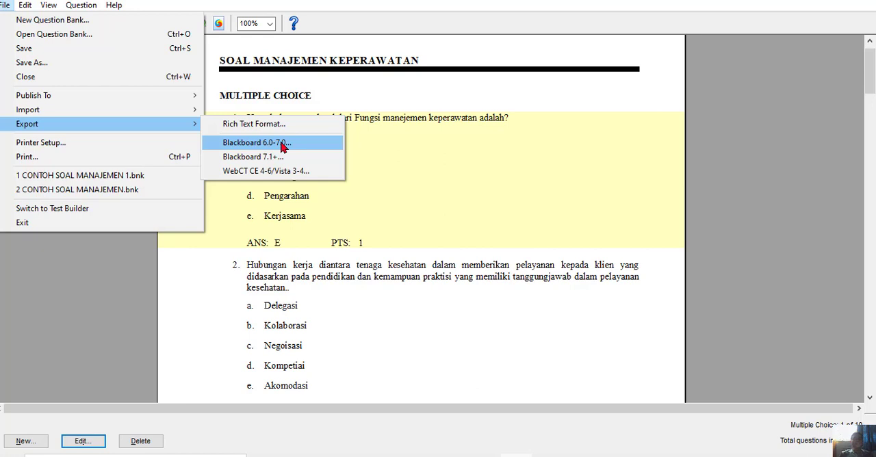
{"action": "left_click", "coordinate": [283, 145]}
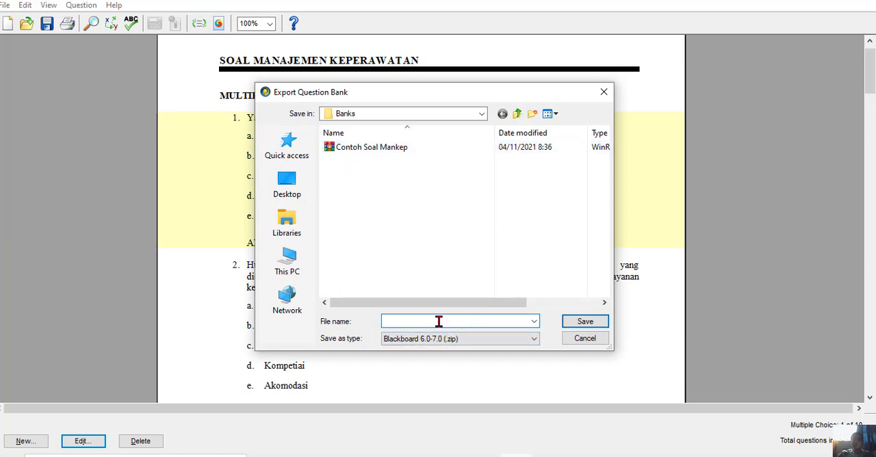
{"action": "type", "text": "COntoh soal"}
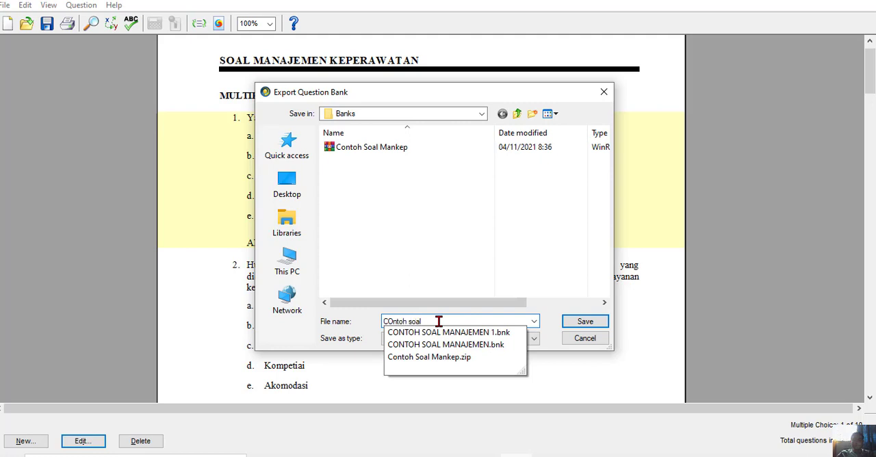
{"action": "left_click", "coordinate": [501, 333]}
{"action": "left_click", "coordinate": [506, 321]}
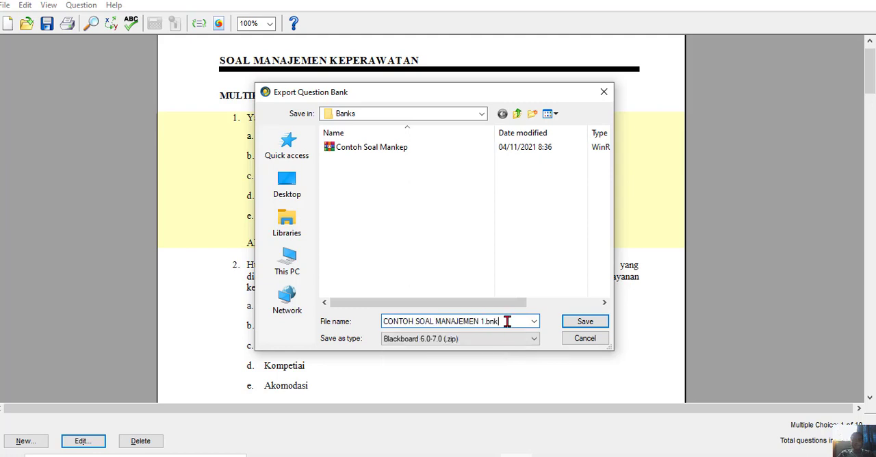
{"action": "key", "text": "BackSpace"}
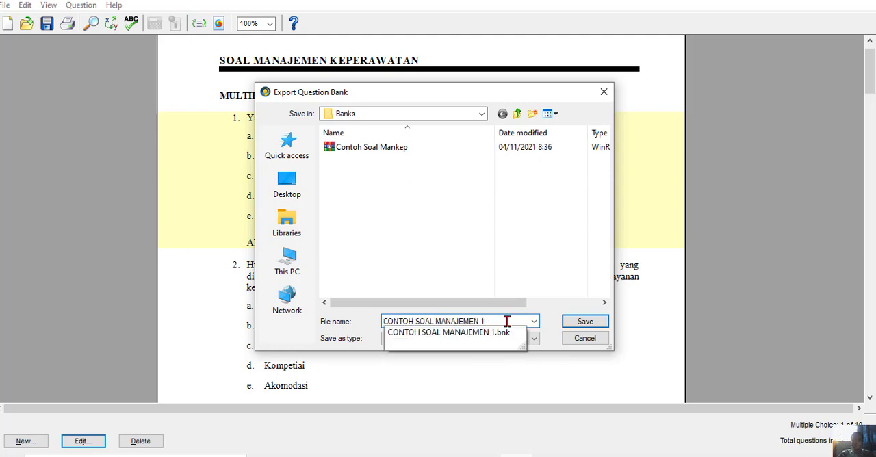
{"action": "left_click", "coordinate": [578, 320]}
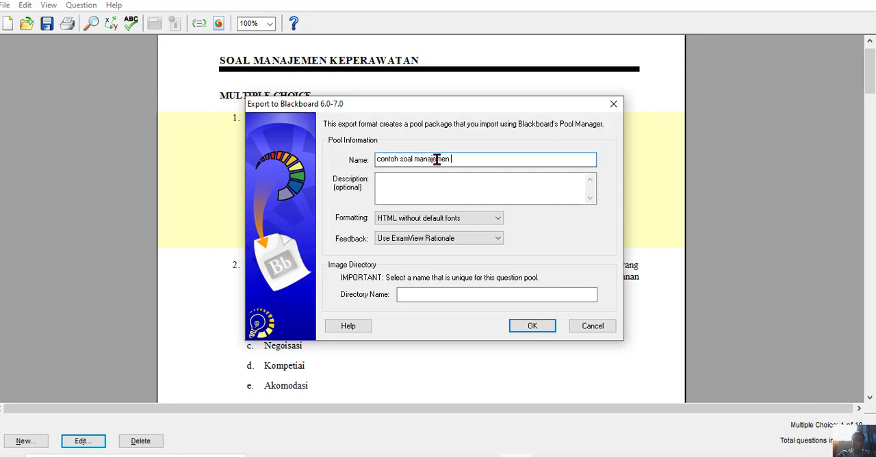
Name both the pool and its image directory contoh soal manajemen 1, leave the description empty, and complete the Blackboard export.
{"action": "left_click", "coordinate": [427, 185]}
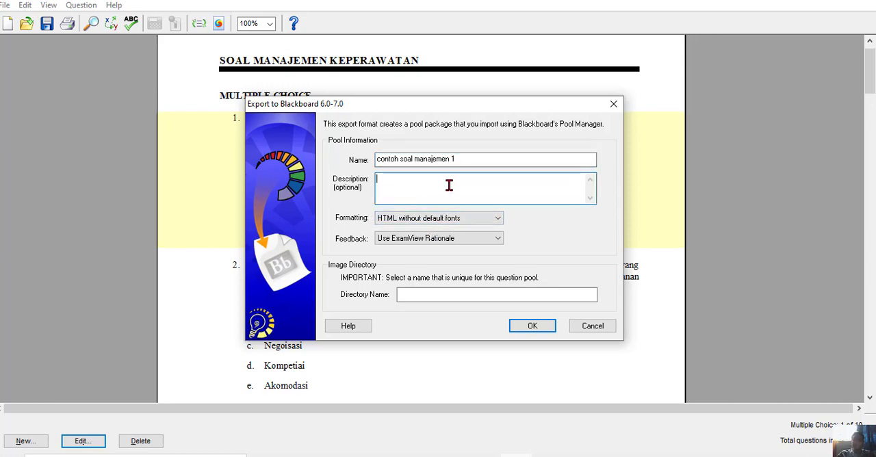
{"action": "left_click", "coordinate": [445, 292]}
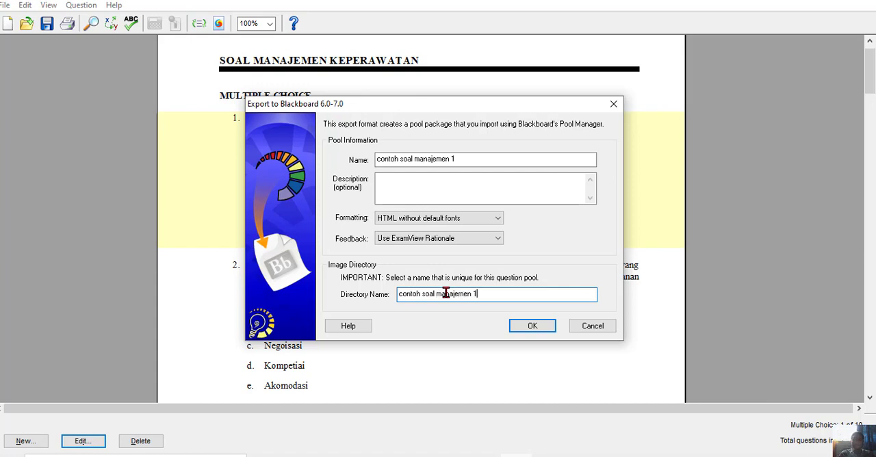
{"action": "left_click", "coordinate": [527, 326]}
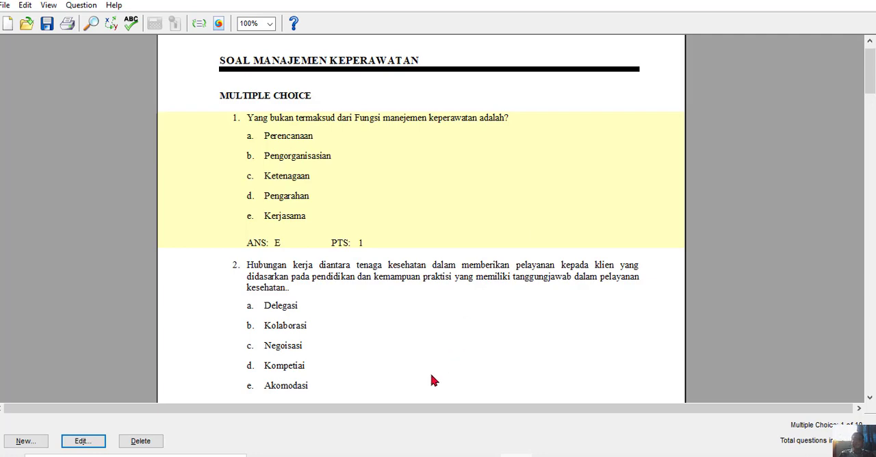
Switch to Chrome and go to the HELTI Moodle dashboard.
{"action": "left_click", "coordinate": [389, 455]}
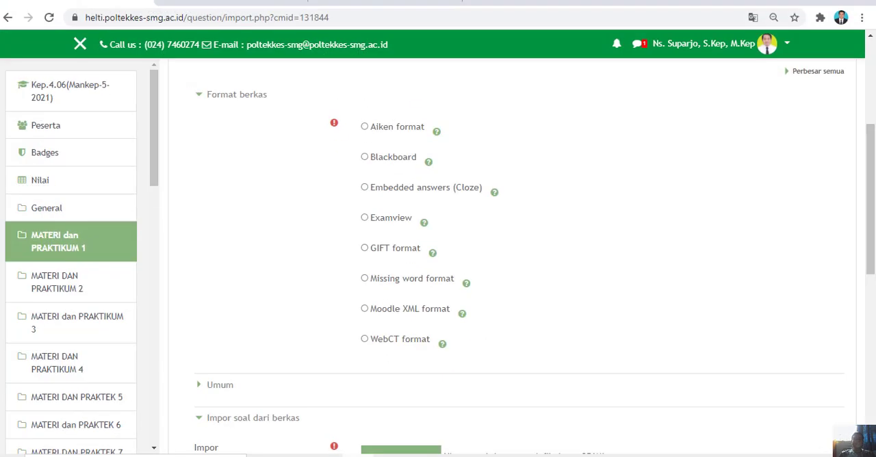
{"action": "left_click_drag", "start_coordinate": [872, 265], "coordinate": [863, 172]}
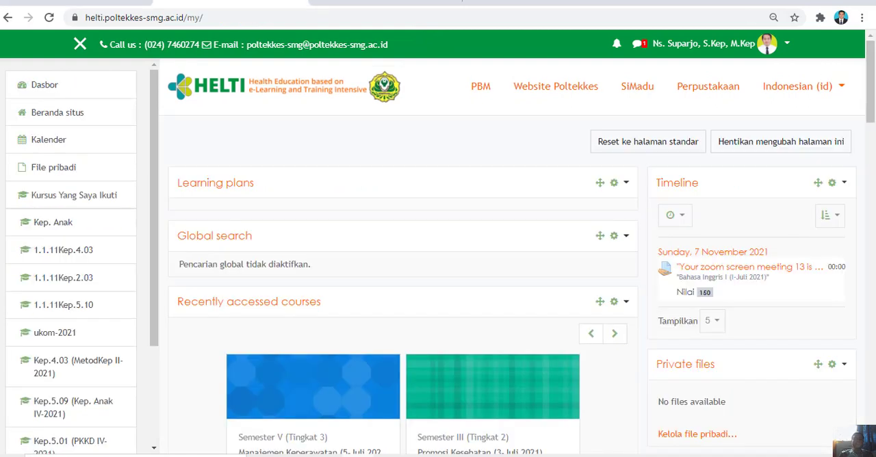
Open the Manajemen Keperawatan (5-Juli 2021) course and add a new Kuis activity to the MATERI dan PRAKTIKUM 1 section.
{"action": "scroll", "coordinate": [441, 222], "scroll_direction": "down", "scroll_amount": 3}
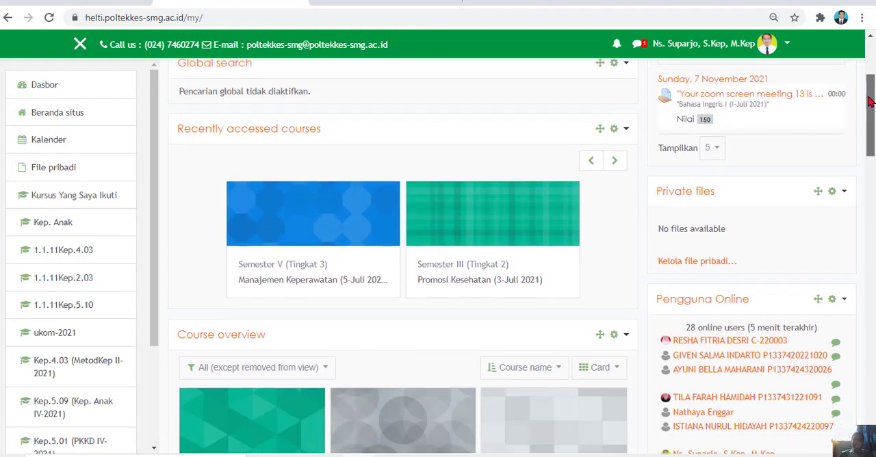
{"action": "left_click", "coordinate": [325, 286]}
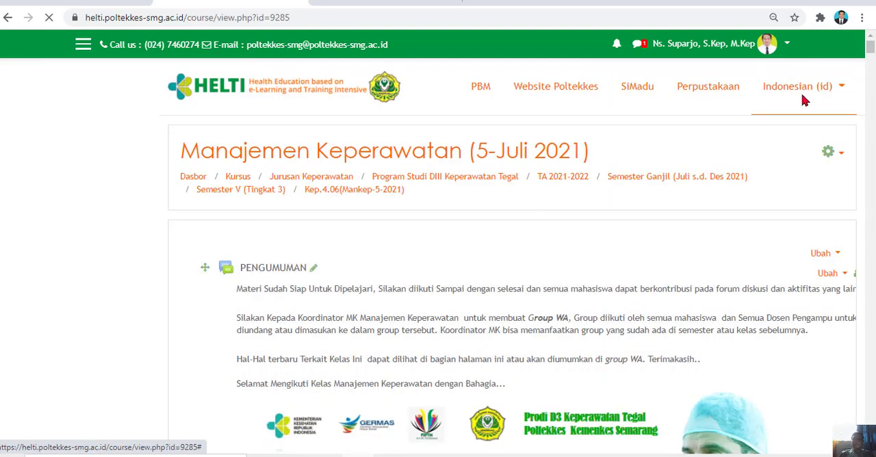
{"action": "left_click_drag", "start_coordinate": [872, 56], "coordinate": [871, 151]}
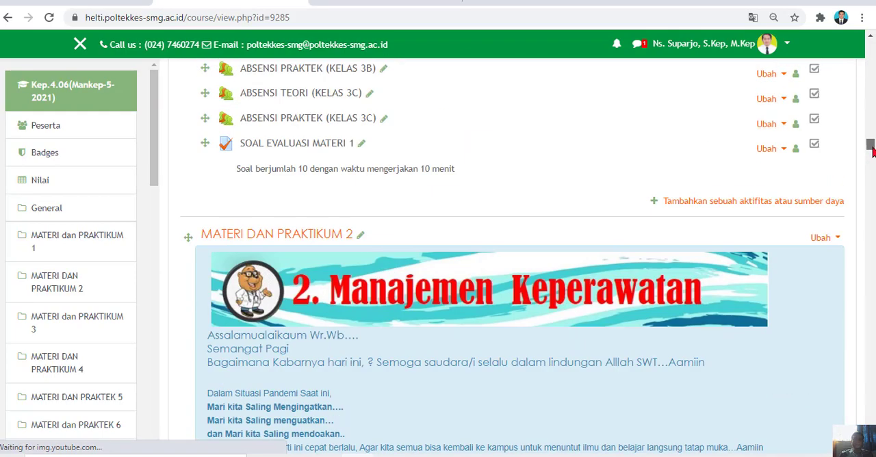
{"action": "left_click", "coordinate": [655, 202]}
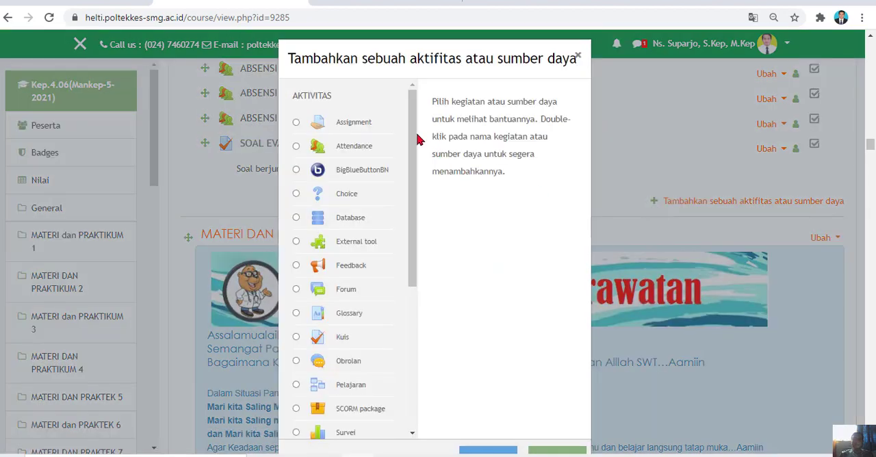
{"action": "left_click_drag", "start_coordinate": [417, 137], "coordinate": [420, 180]}
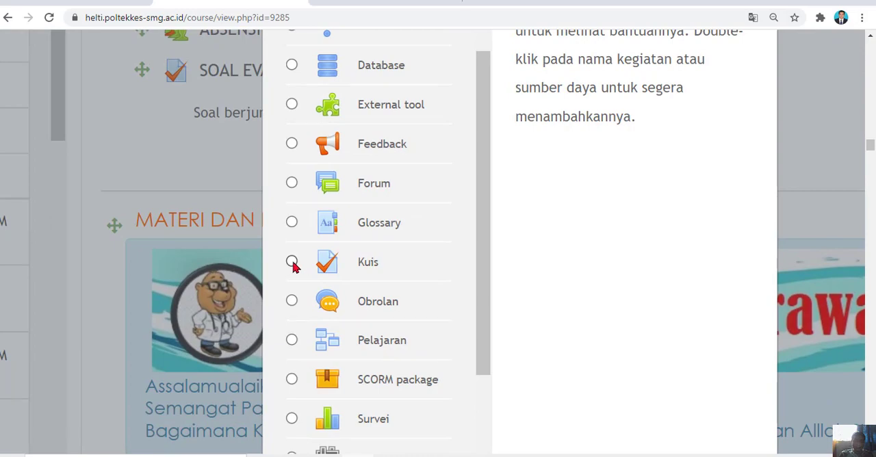
{"action": "left_click", "coordinate": [292, 264]}
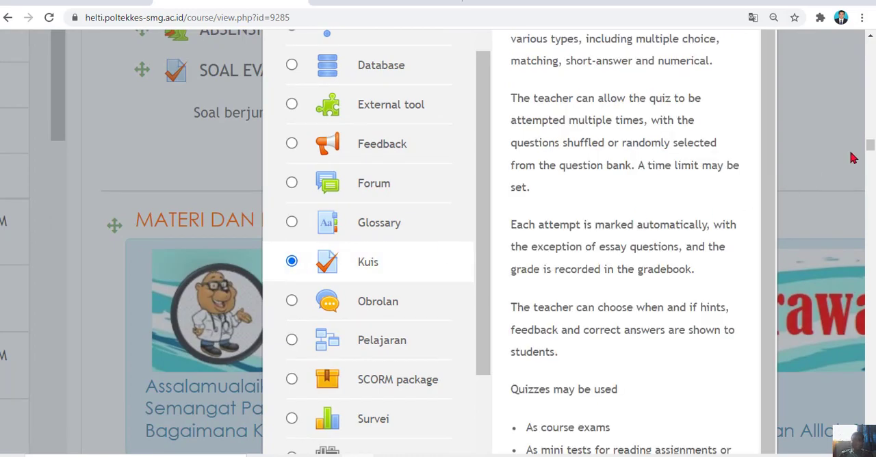
{"action": "left_click_drag", "start_coordinate": [869, 145], "coordinate": [869, 148]}
{"action": "left_click", "coordinate": [610, 219]}
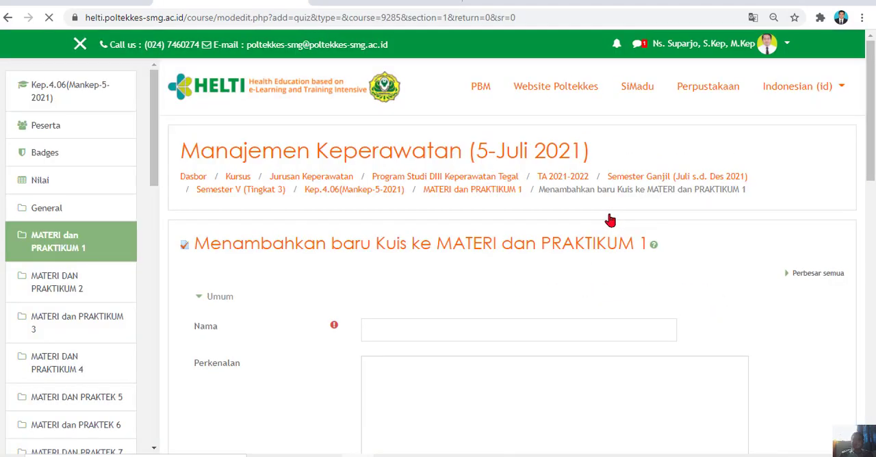
Name the quiz SOAL UAS MANAJEMEN, leaving its introduction empty and its description hidden on the course page.
{"action": "left_click", "coordinate": [433, 323]}
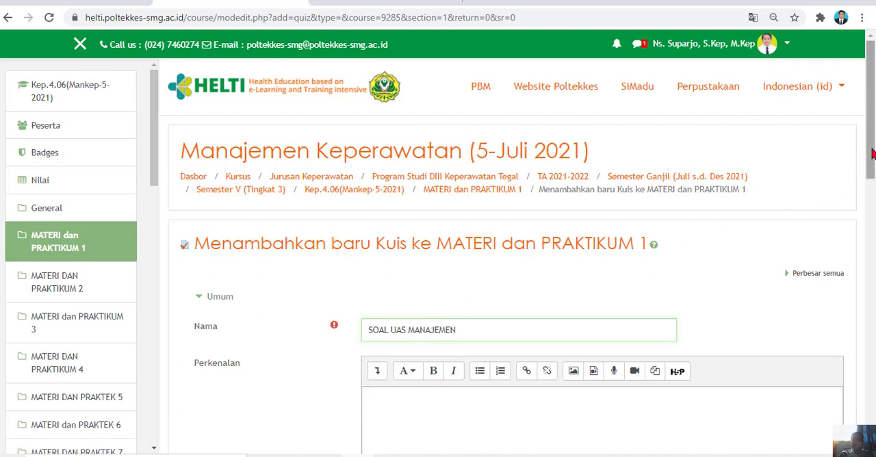
{"action": "left_click_drag", "start_coordinate": [871, 153], "coordinate": [873, 232]}
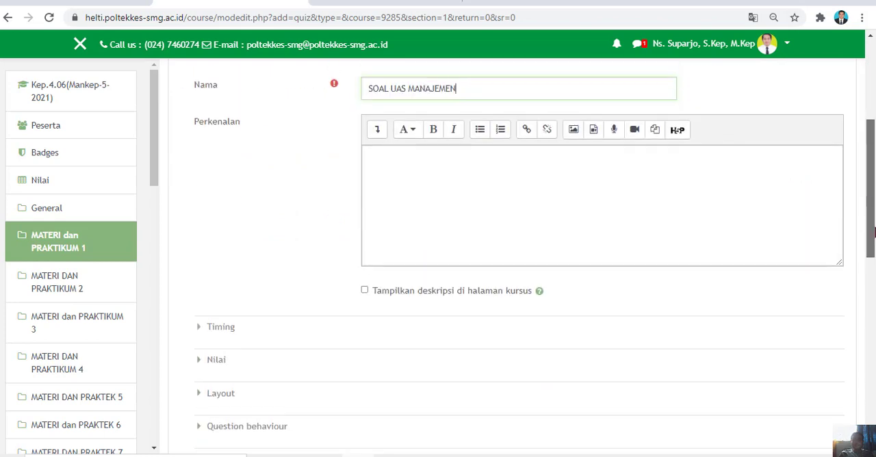
{"action": "left_click", "coordinate": [397, 172]}
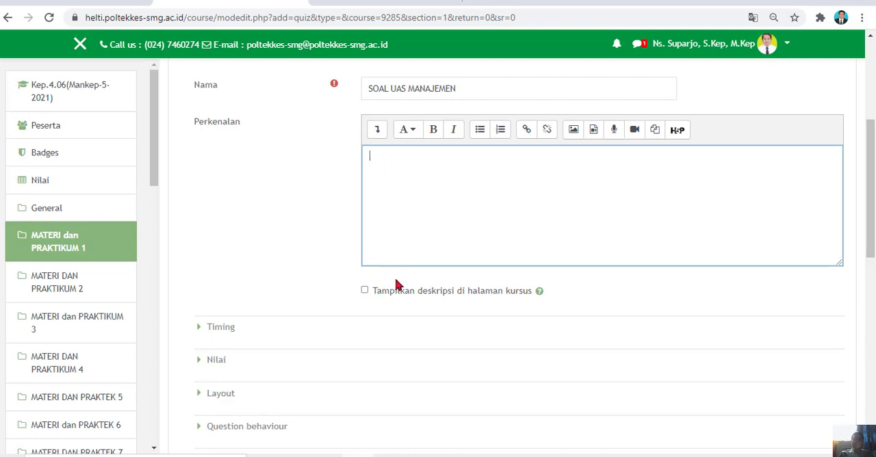
{"action": "left_click", "coordinate": [364, 291]}
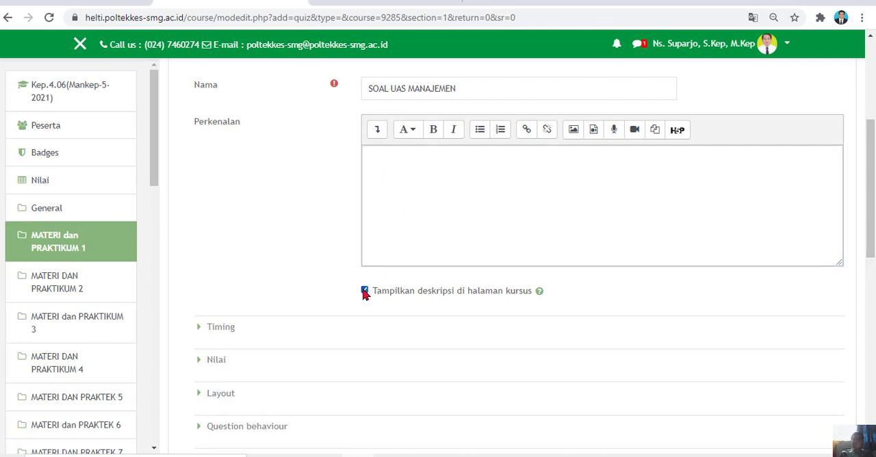
{"action": "left_click", "coordinate": [365, 291]}
Enable the quiz's opening and closing times, setting them to 6 November 2021 at 09:00 and 09:10.
{"action": "left_click", "coordinate": [198, 332]}
{"action": "left_click_drag", "start_coordinate": [871, 141], "coordinate": [870, 193]}
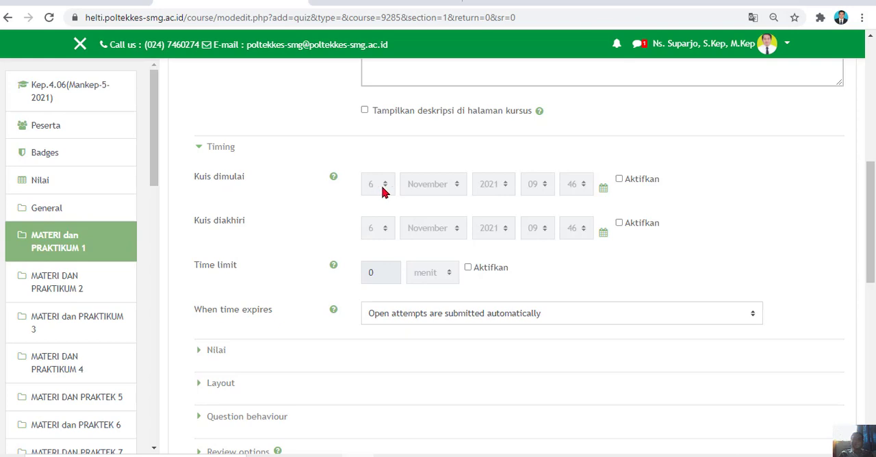
{"action": "left_click", "coordinate": [619, 180]}
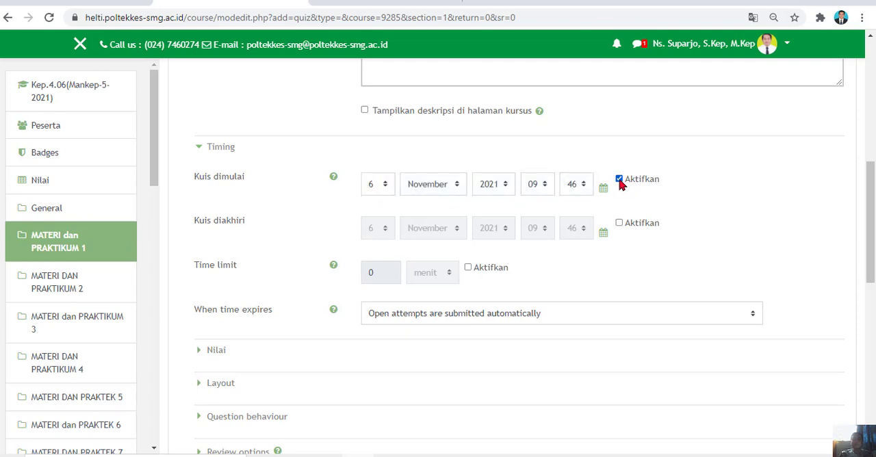
{"action": "left_click", "coordinate": [619, 223]}
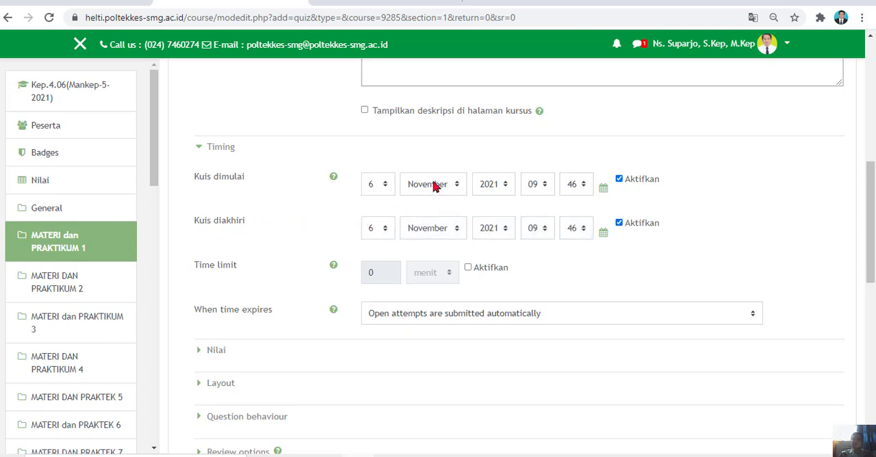
{"action": "left_click", "coordinate": [582, 190]}
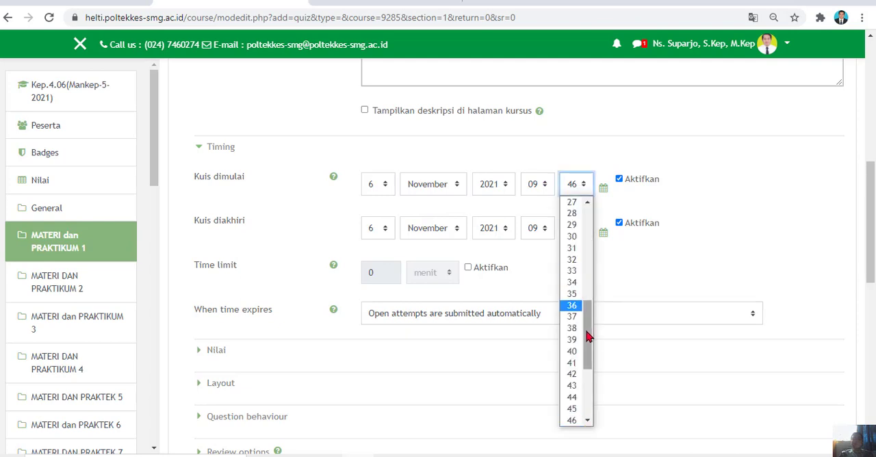
{"action": "left_click_drag", "start_coordinate": [587, 332], "coordinate": [584, 199]}
{"action": "left_click", "coordinate": [574, 202]}
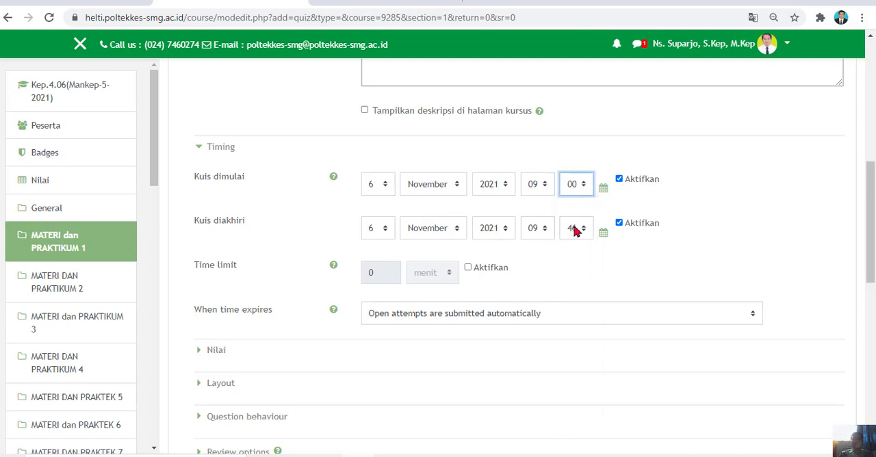
{"action": "left_click", "coordinate": [578, 230]}
{"action": "left_click_drag", "start_coordinate": [587, 99], "coordinate": [583, 9]}
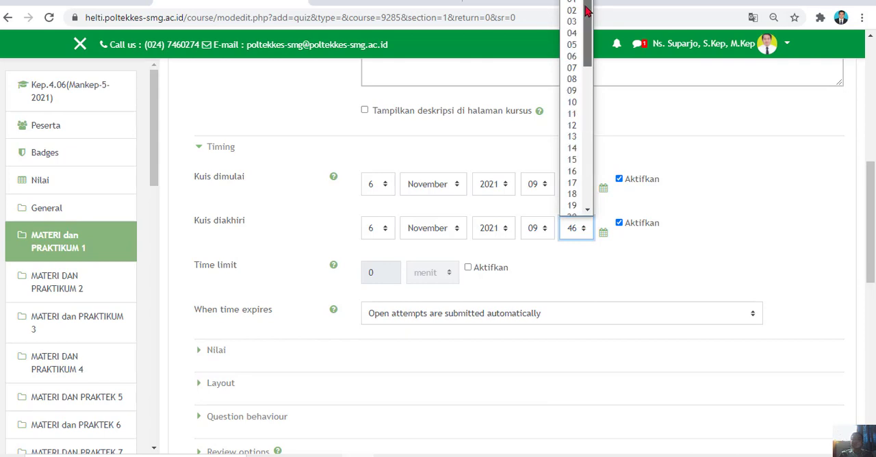
{"action": "left_click", "coordinate": [574, 108]}
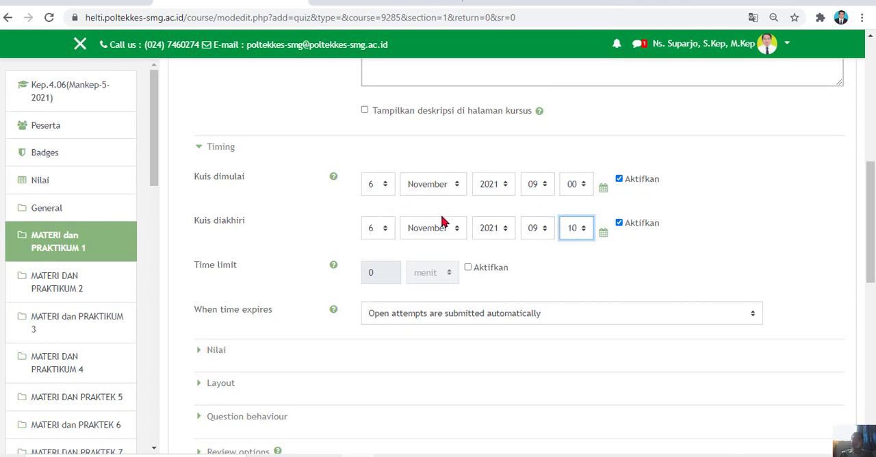
Enable a 10-minute time limit and keep open attempts submitted automatically when time expires.
{"action": "left_click", "coordinate": [468, 267]}
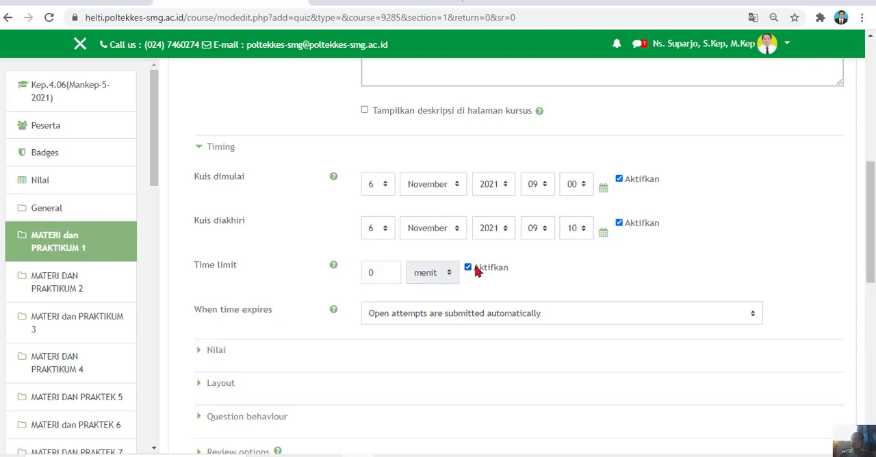
{"action": "left_click", "coordinate": [367, 271]}
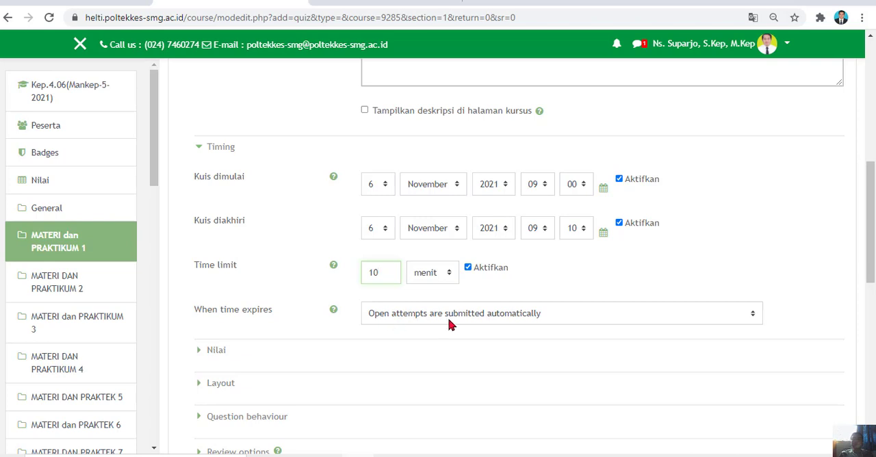
{"action": "left_click", "coordinate": [751, 313]}
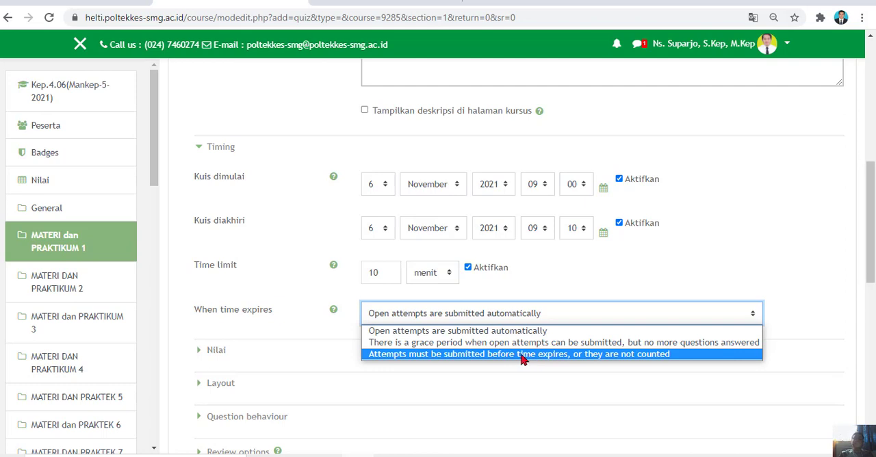
{"action": "left_click_drag", "start_coordinate": [872, 245], "coordinate": [866, 287]}
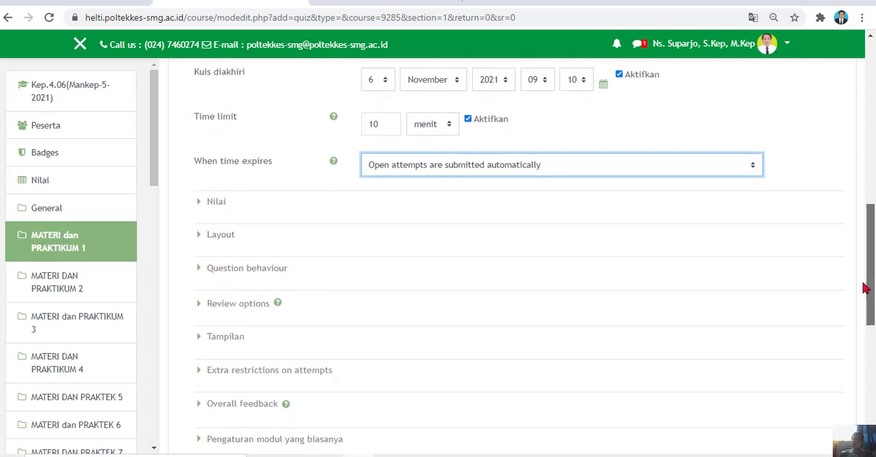
In the Nilai settings, try limiting the allowed attempts to 1 and return them to Tidak terbatas.
{"action": "left_click", "coordinate": [198, 204]}
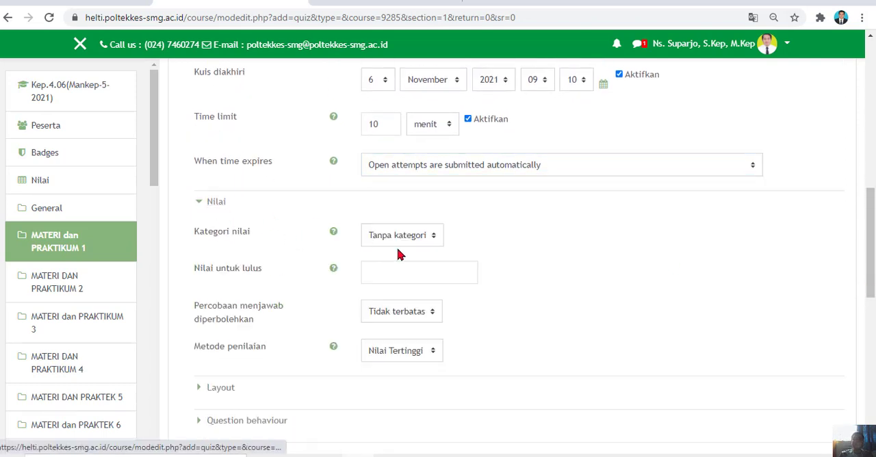
{"action": "left_click", "coordinate": [433, 313]}
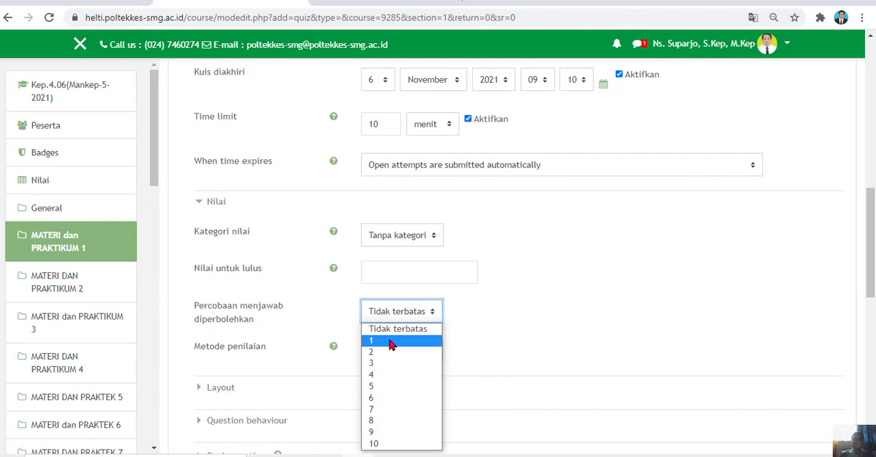
{"action": "left_click", "coordinate": [391, 342]}
{"action": "left_click", "coordinate": [432, 313]}
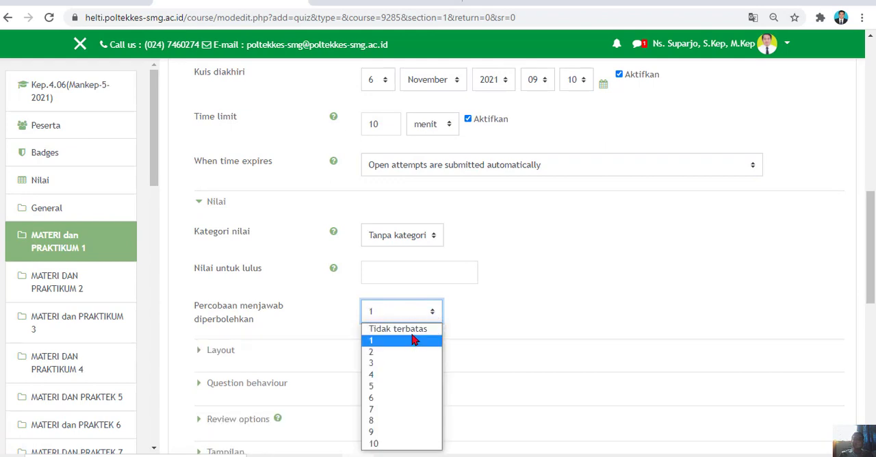
{"action": "left_click", "coordinate": [410, 329]}
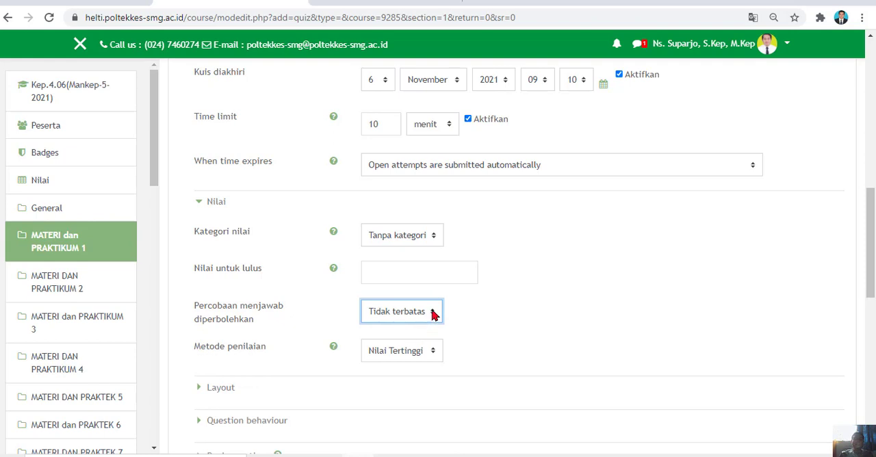
{"action": "left_click", "coordinate": [432, 313]}
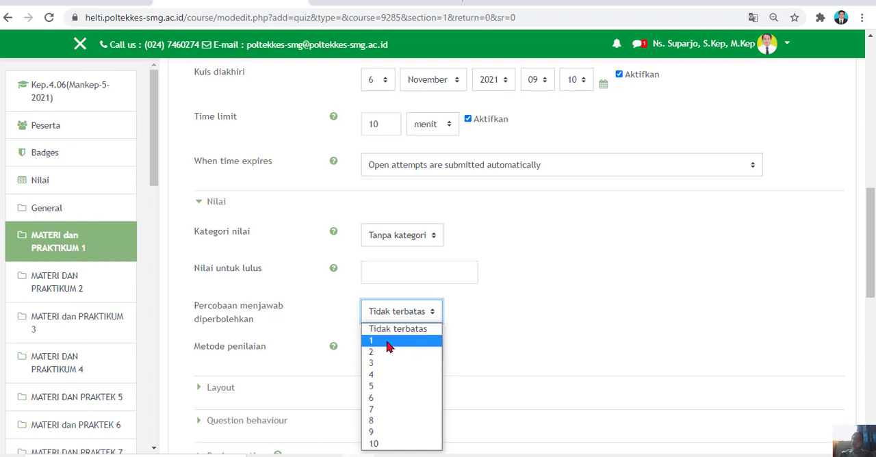
{"action": "left_click", "coordinate": [407, 329]}
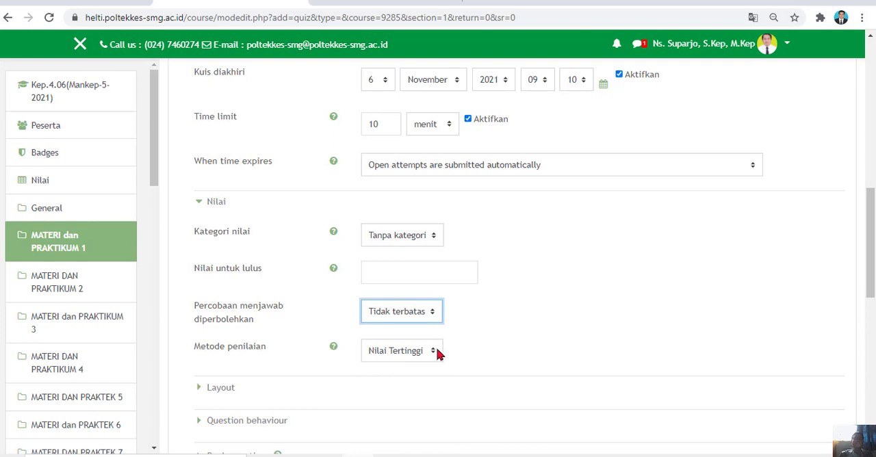
In the Layout settings, choose a new page for Every question.
{"action": "left_click_drag", "start_coordinate": [870, 250], "coordinate": [870, 301]}
{"action": "left_click", "coordinate": [202, 193]}
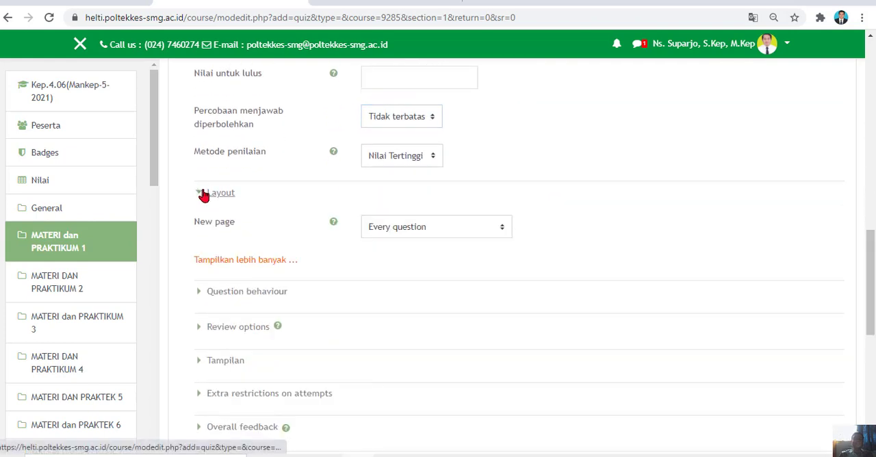
{"action": "left_click", "coordinate": [501, 230]}
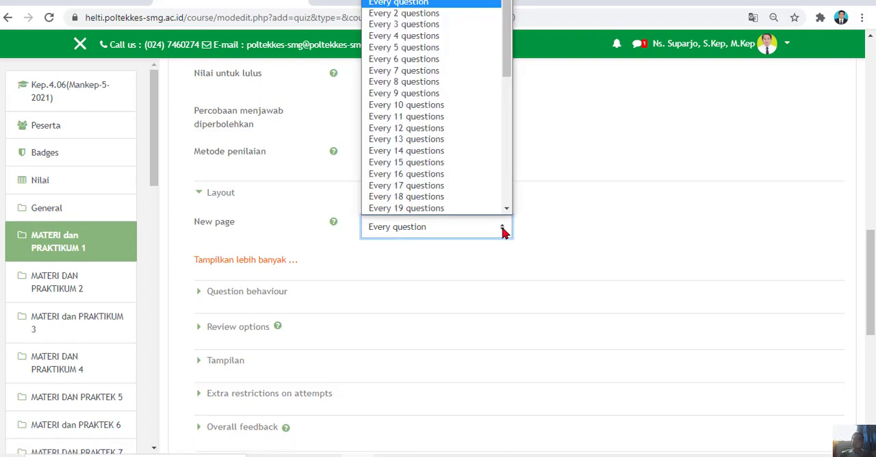
{"action": "left_click", "coordinate": [408, 4]}
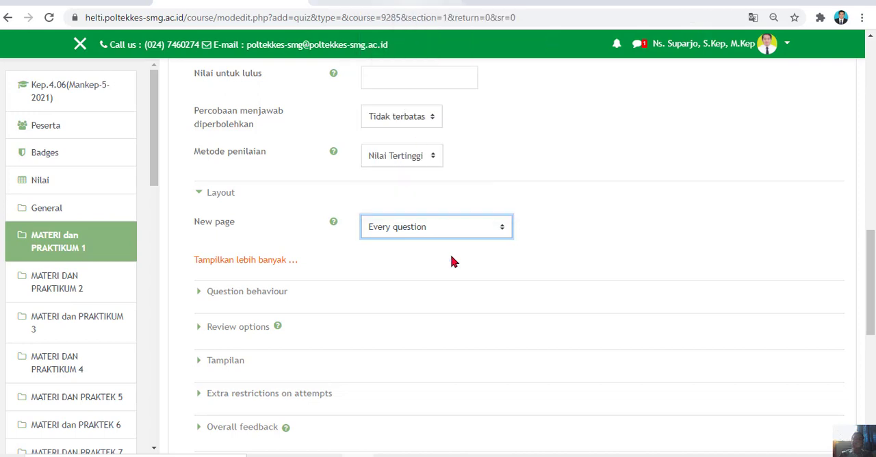
In the Question behaviour settings, keep shuffling within questions set to Ya.
{"action": "left_click", "coordinate": [241, 292]}
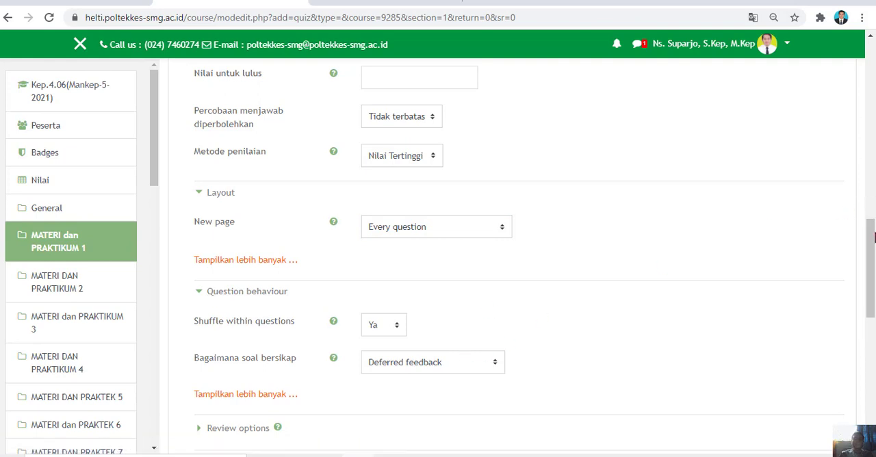
{"action": "scroll", "coordinate": [869, 266], "scroll_direction": "down", "scroll_amount": 1}
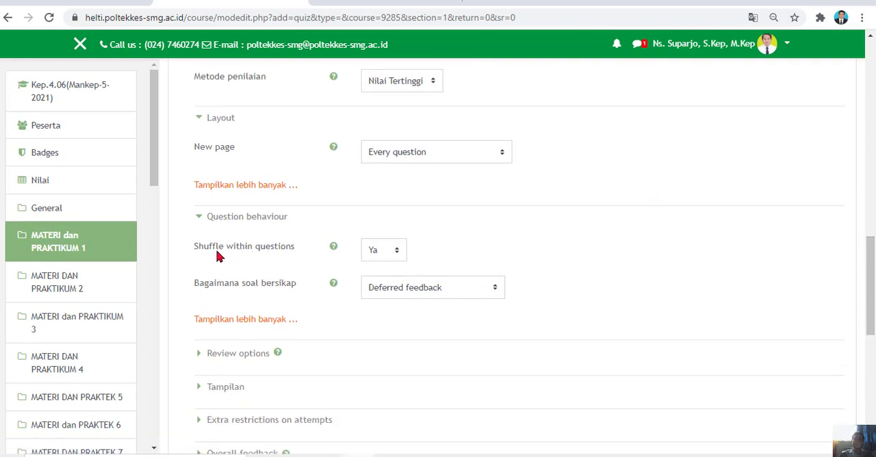
{"action": "left_click", "coordinate": [399, 254]}
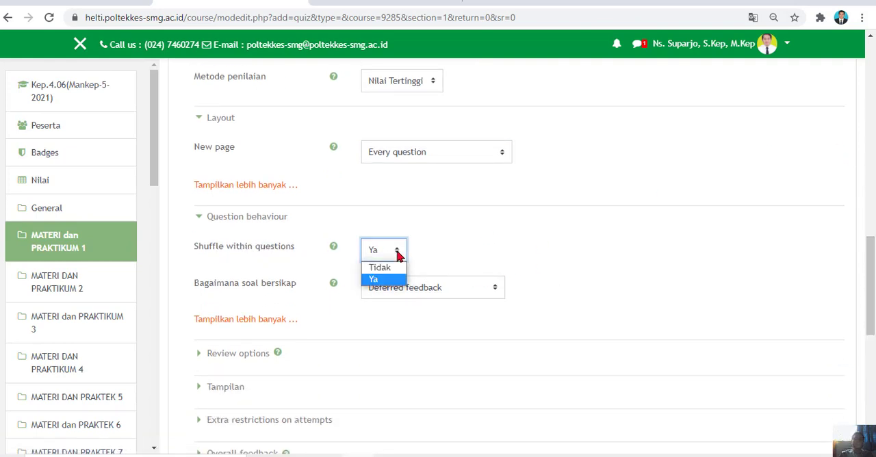
{"action": "left_click", "coordinate": [377, 282]}
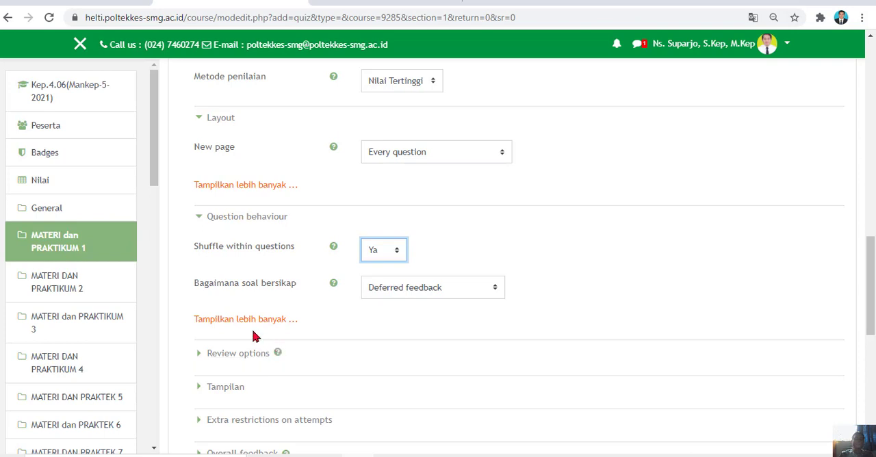
In Review options, disable The attempt for immediately after the attempt, while the quiz is still open, and after it is closed.
{"action": "left_click", "coordinate": [233, 352]}
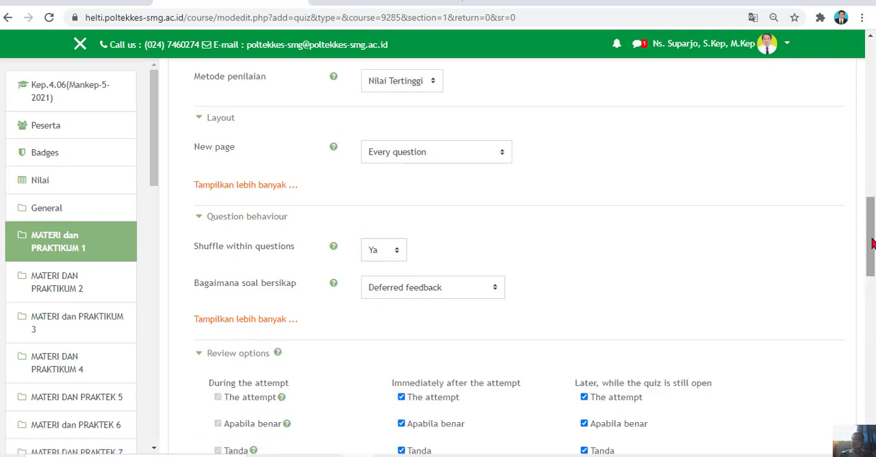
{"action": "left_click_drag", "start_coordinate": [871, 244], "coordinate": [871, 298]}
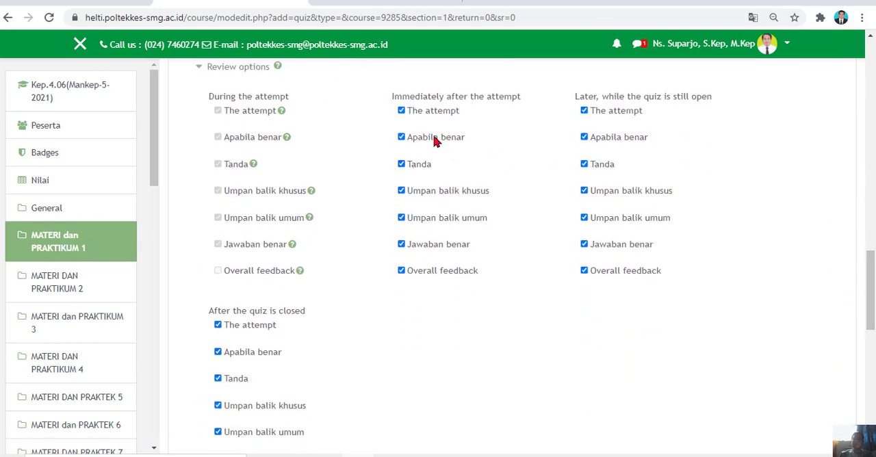
{"action": "left_click", "coordinate": [401, 112]}
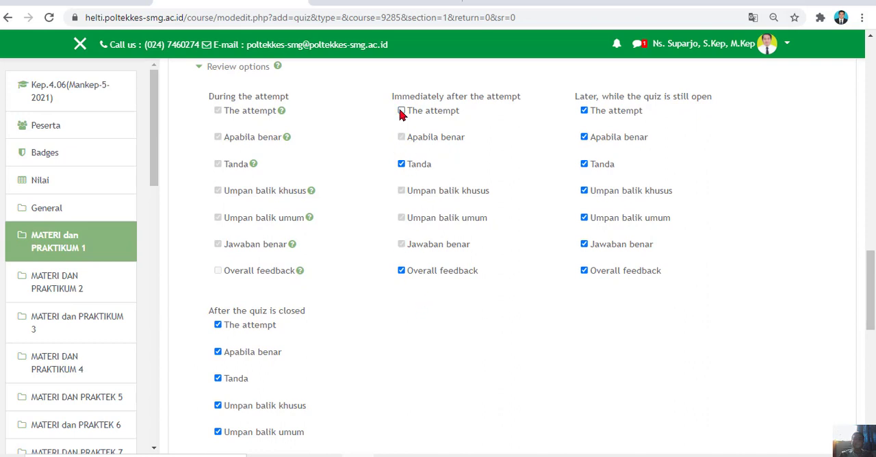
{"action": "left_click", "coordinate": [585, 111]}
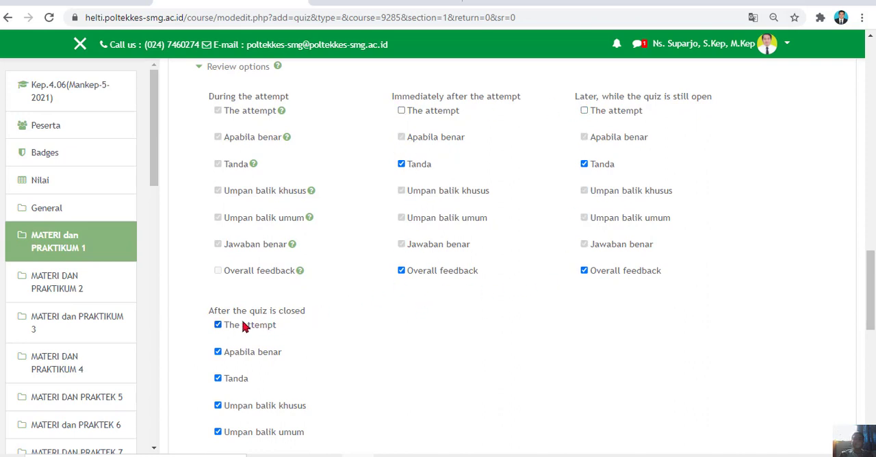
{"action": "left_click", "coordinate": [219, 325]}
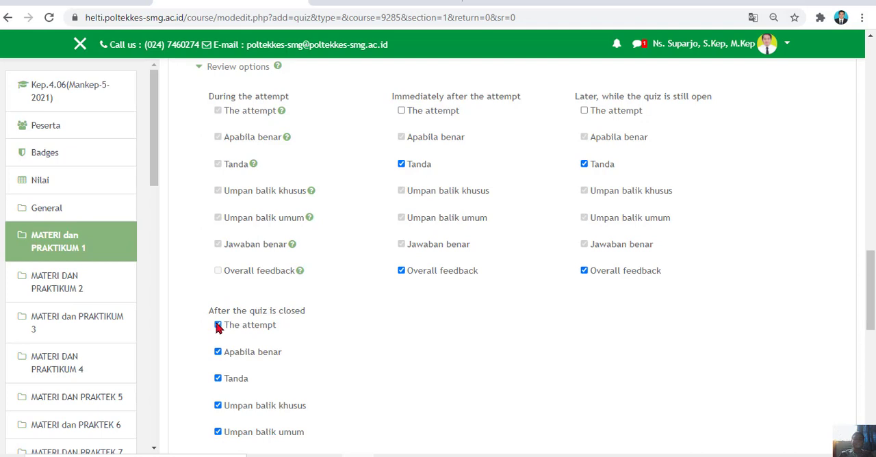
Disable the Overall feedback review option for immediately after the attempt, while the quiz is still open, and after it is closed.
{"action": "left_click", "coordinate": [401, 271]}
{"action": "left_click", "coordinate": [583, 271]}
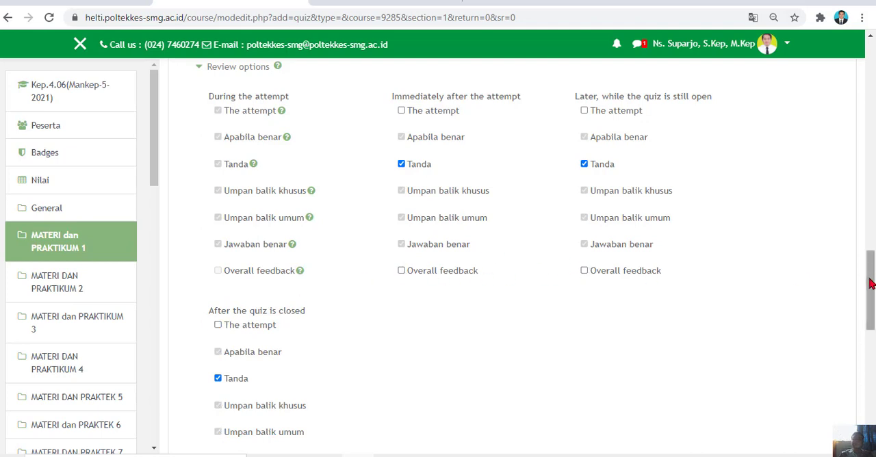
{"action": "left_click_drag", "start_coordinate": [870, 283], "coordinate": [870, 307]}
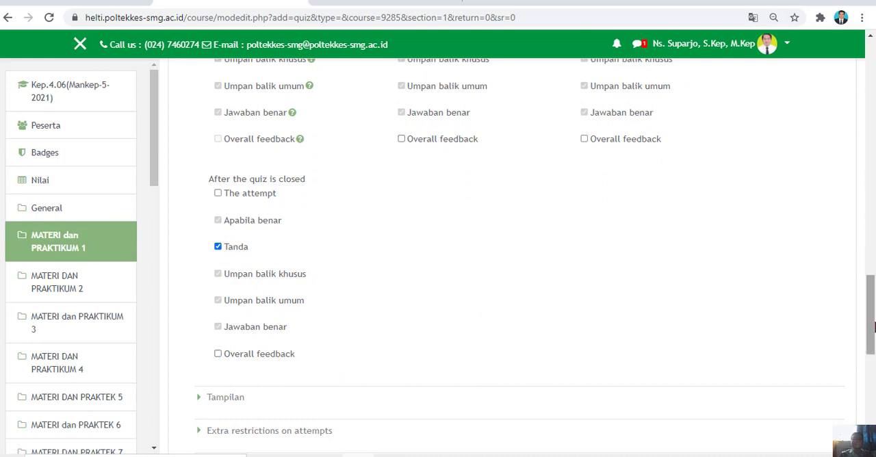
{"action": "left_click_drag", "start_coordinate": [870, 340], "coordinate": [870, 306]}
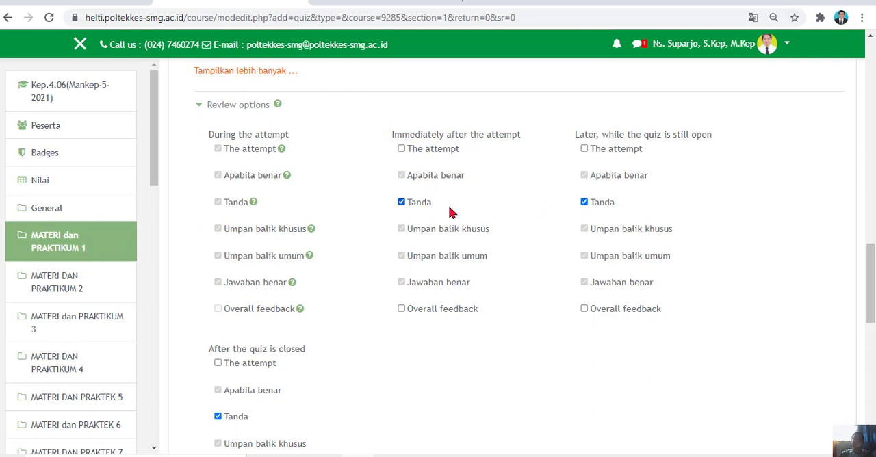
Try clearing the Tanda review options for the periods following the attempt and enable them again.
{"action": "left_click", "coordinate": [403, 203]}
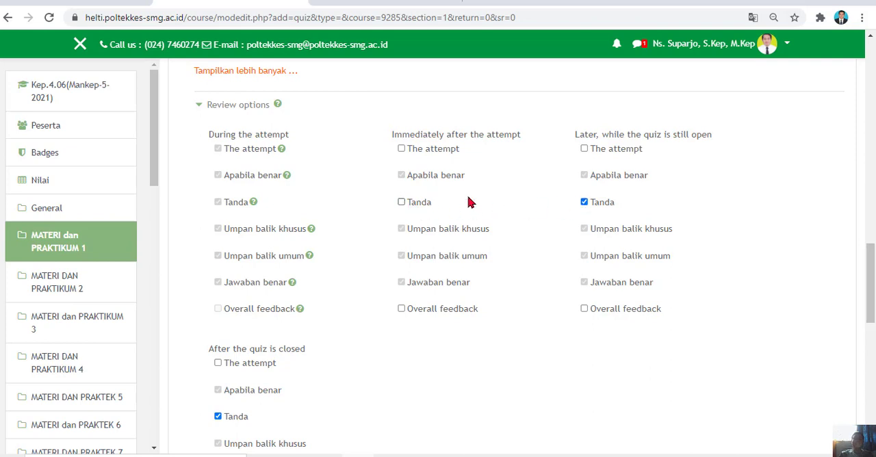
{"action": "left_click", "coordinate": [584, 203]}
{"action": "left_click", "coordinate": [224, 416]}
{"action": "left_click", "coordinate": [583, 202]}
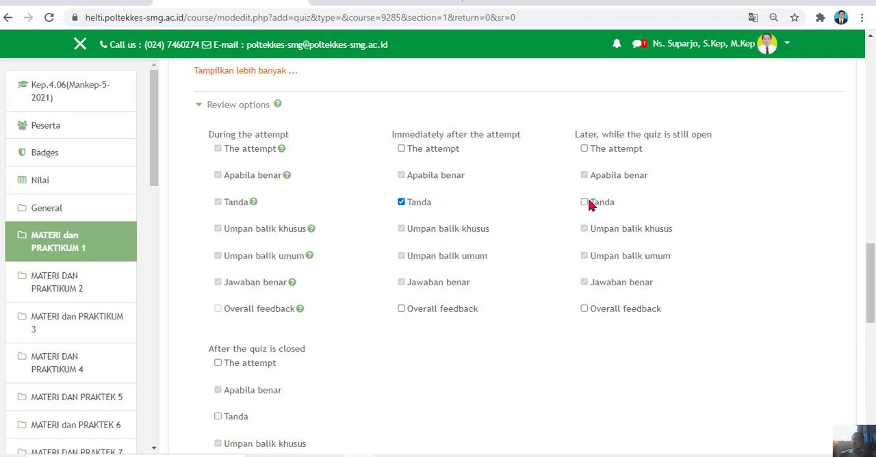
{"action": "left_click", "coordinate": [218, 416]}
{"action": "mouse_move", "coordinate": [870, 279]}
{"action": "left_mouse_down"}
{"action": "mouse_move", "coordinate": [870, 253]}
{"action": "mouse_move", "coordinate": [864, 276]}
{"action": "left_mouse_up"}
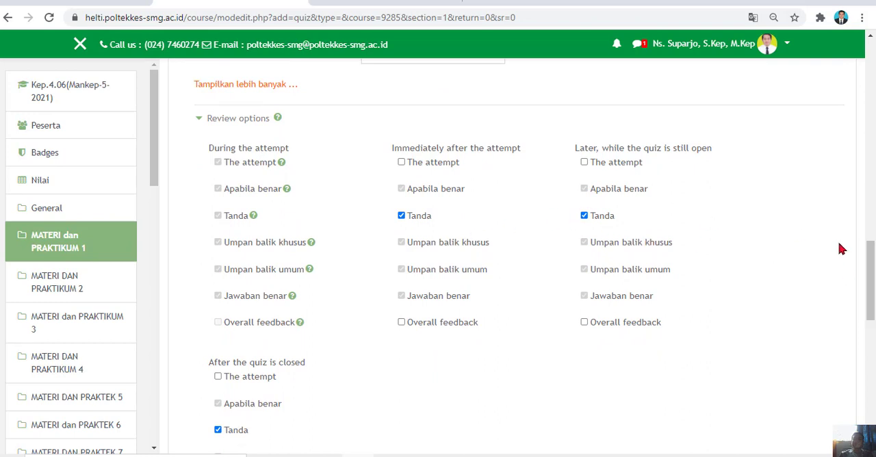
In Extra restrictions on attempts, open the Require password field and leave it empty.
{"action": "left_click_drag", "start_coordinate": [872, 262], "coordinate": [865, 341]}
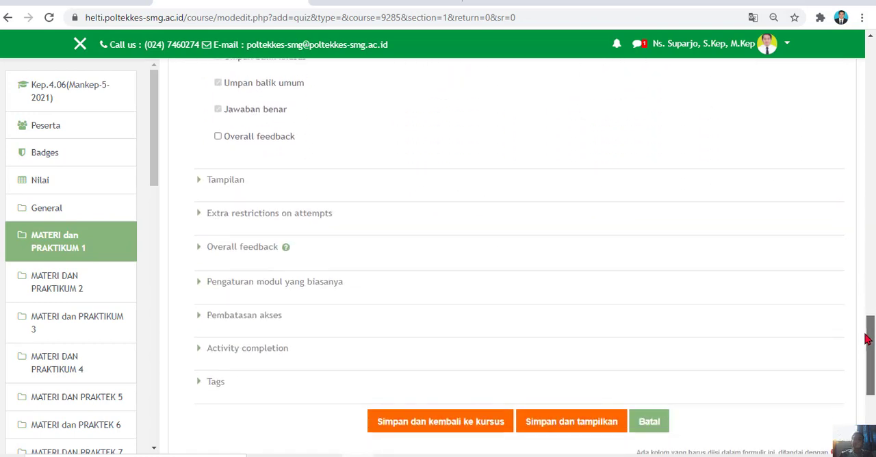
{"action": "left_click", "coordinate": [285, 212]}
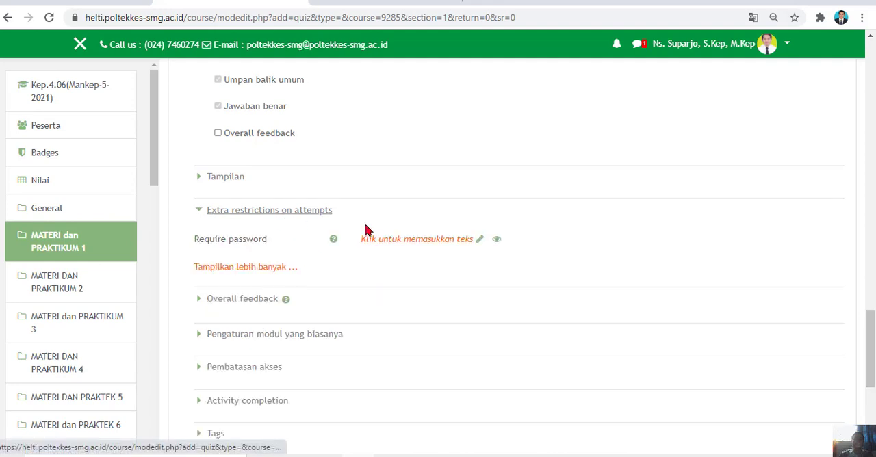
{"action": "left_click", "coordinate": [441, 239]}
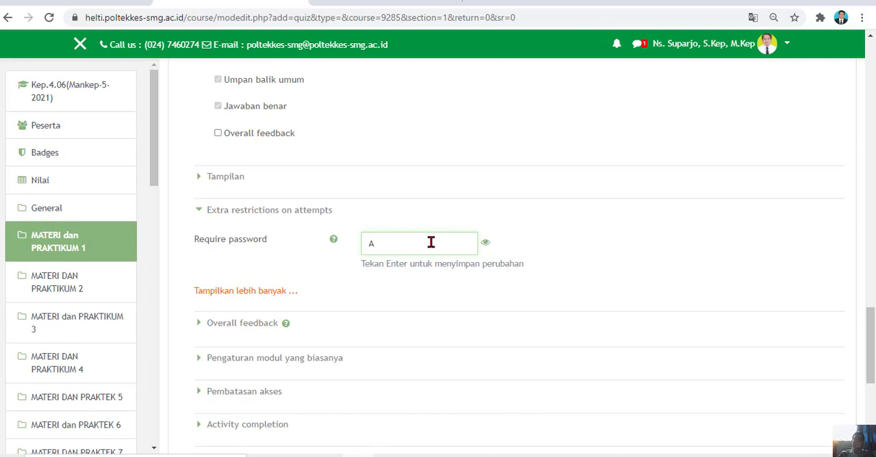
{"action": "left_click", "coordinate": [446, 284]}
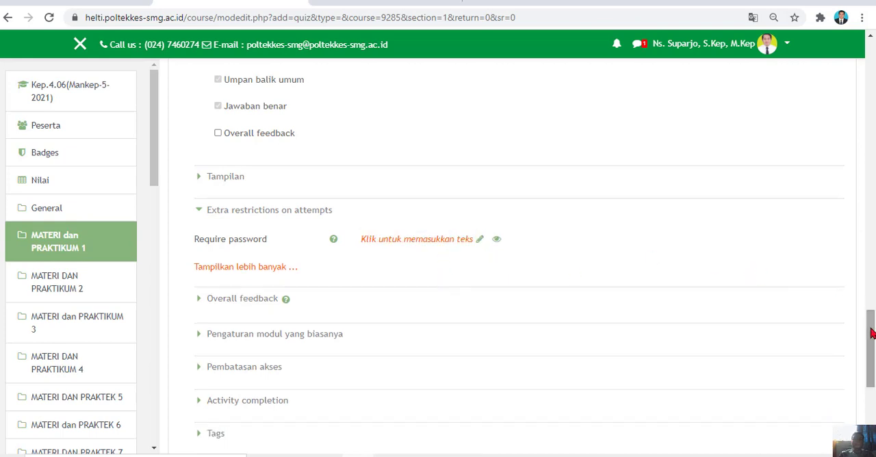
{"action": "scroll", "coordinate": [748, 270], "scroll_direction": "down", "scroll_amount": 2}
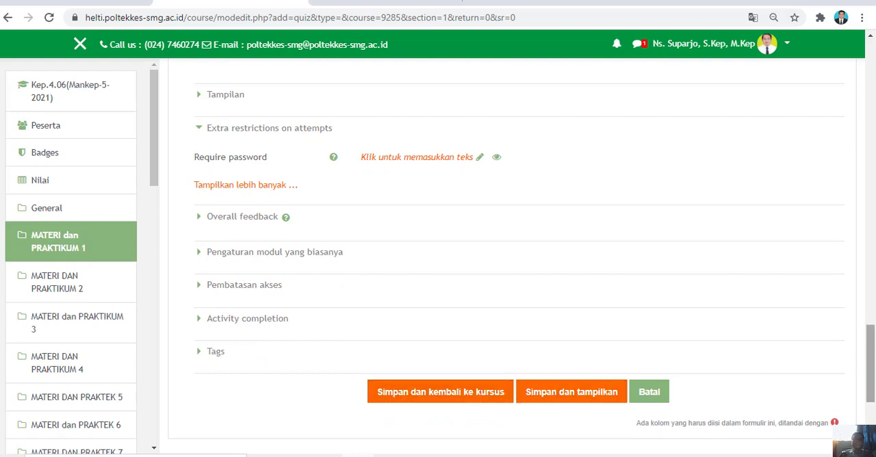
Disable the Kuis dimulai, Kuis diakhiri and Time limit settings, and save the quiz, returning to the course.
{"action": "left_click_drag", "start_coordinate": [870, 368], "coordinate": [870, 112]}
{"action": "scroll", "coordinate": [722, 249], "scroll_direction": "down", "scroll_amount": 3}
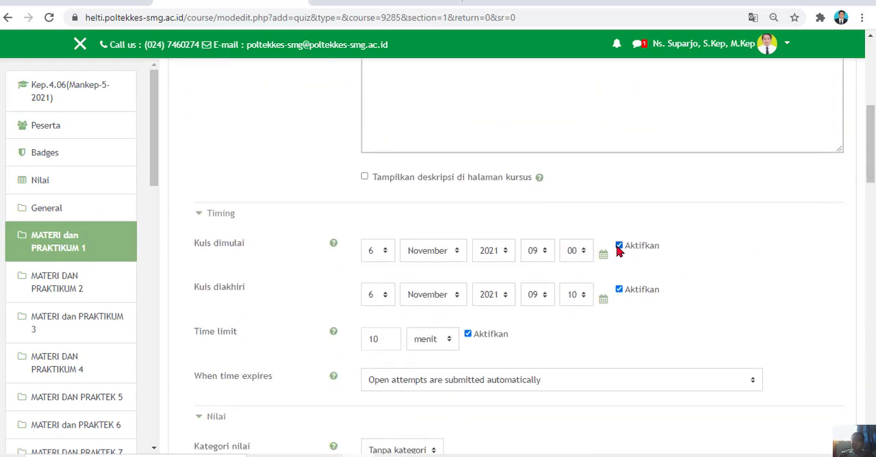
{"action": "left_click", "coordinate": [619, 248]}
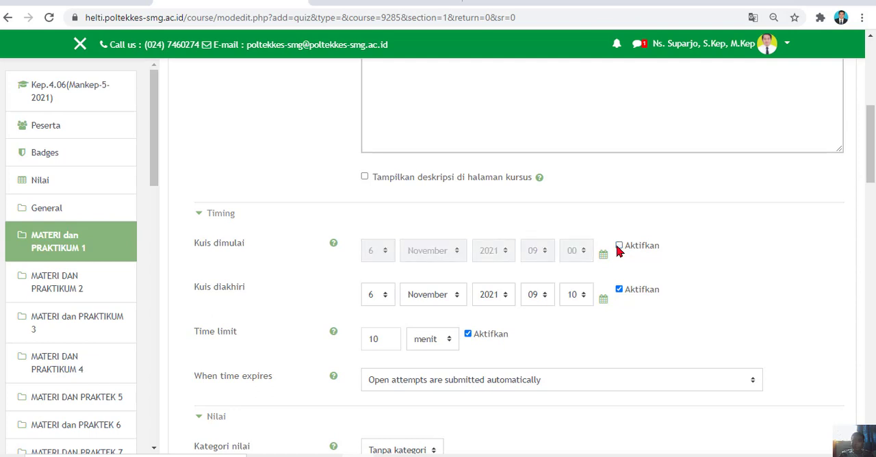
{"action": "left_click", "coordinate": [619, 290]}
{"action": "left_click", "coordinate": [468, 334]}
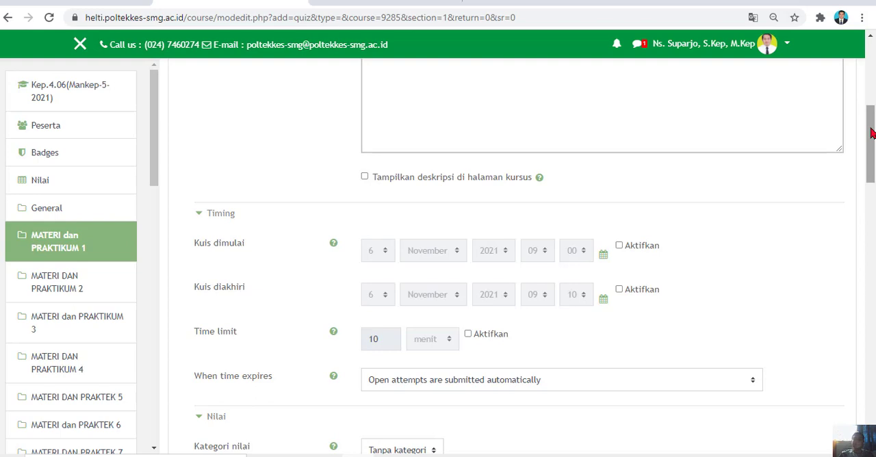
{"action": "left_click_drag", "start_coordinate": [870, 132], "coordinate": [864, 383]}
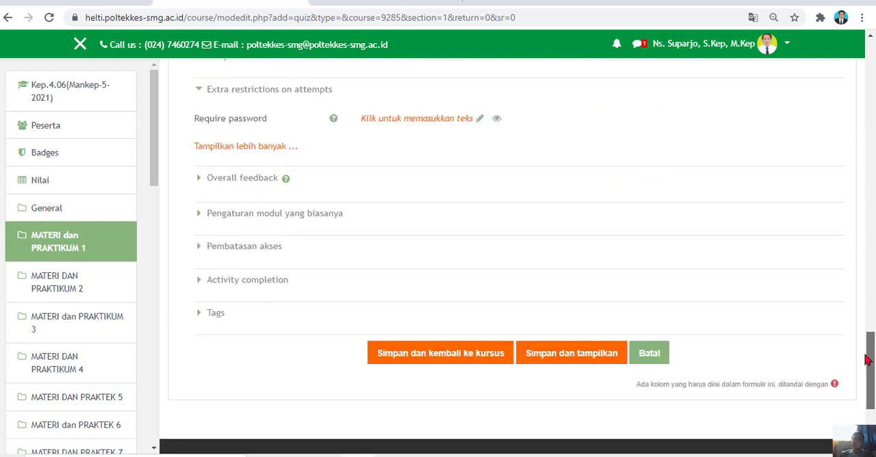
{"action": "left_click", "coordinate": [430, 360]}
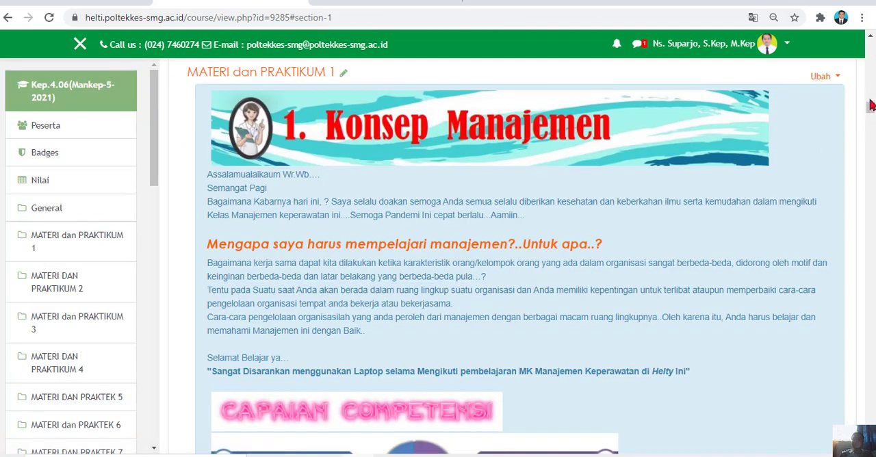
Find the SOAL UAS MANAJEMEN quiz on the course page and open its question editing page.
{"action": "left_click_drag", "start_coordinate": [870, 108], "coordinate": [870, 165]}
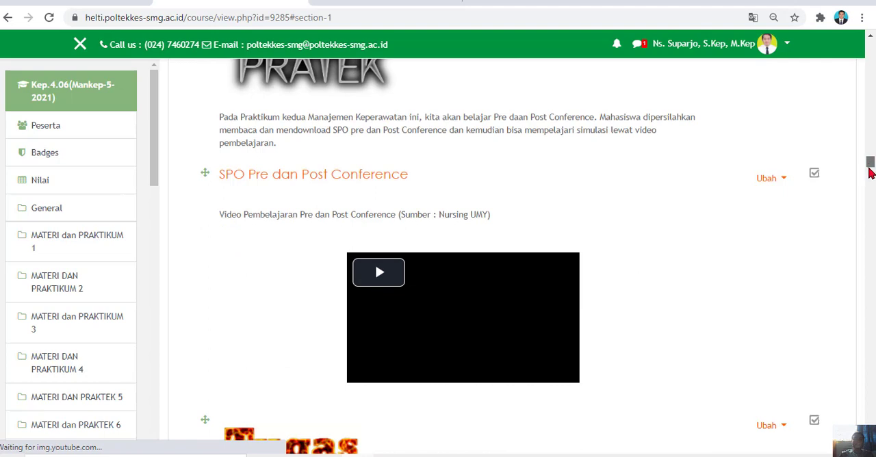
{"action": "left_click_drag", "start_coordinate": [870, 166], "coordinate": [870, 169]}
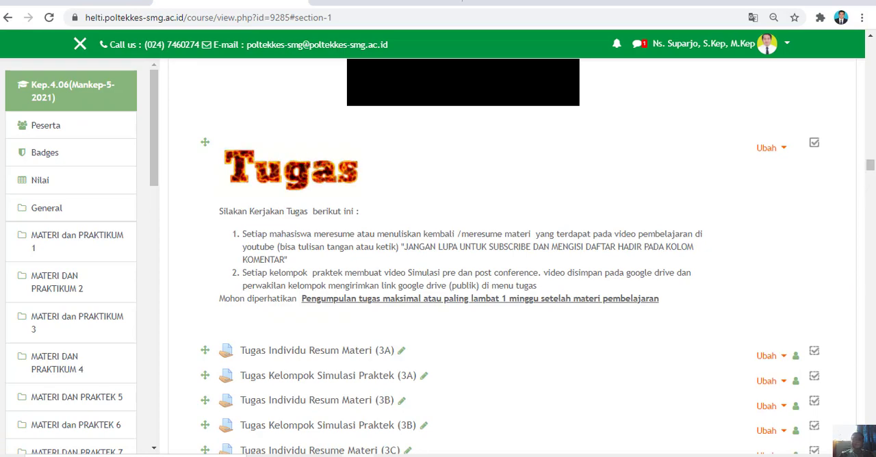
{"action": "scroll", "coordinate": [462, 257], "scroll_direction": "down", "scroll_amount": 7}
{"action": "scroll", "coordinate": [463, 257], "scroll_direction": "down", "scroll_amount": 12}
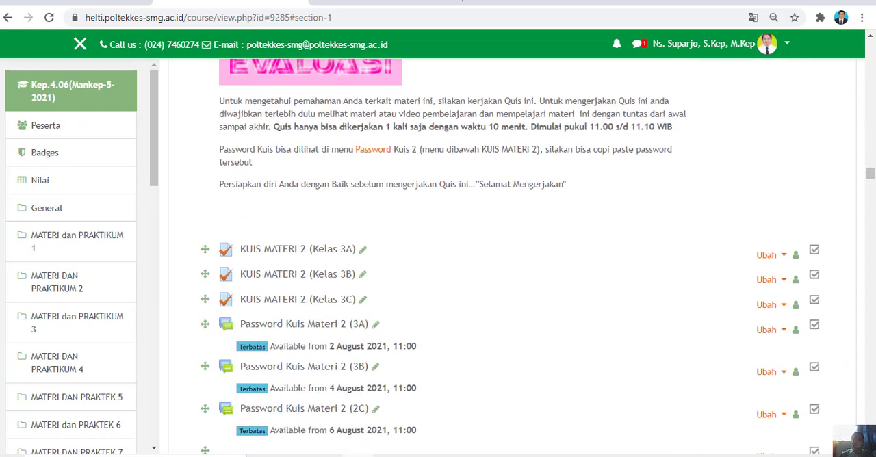
{"action": "scroll", "coordinate": [463, 257], "scroll_direction": "down", "scroll_amount": 1}
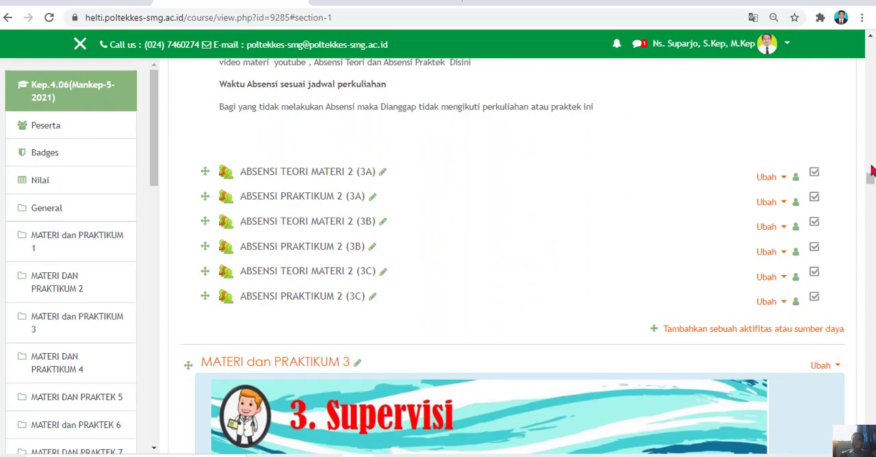
{"action": "left_click_drag", "start_coordinate": [870, 179], "coordinate": [870, 148]}
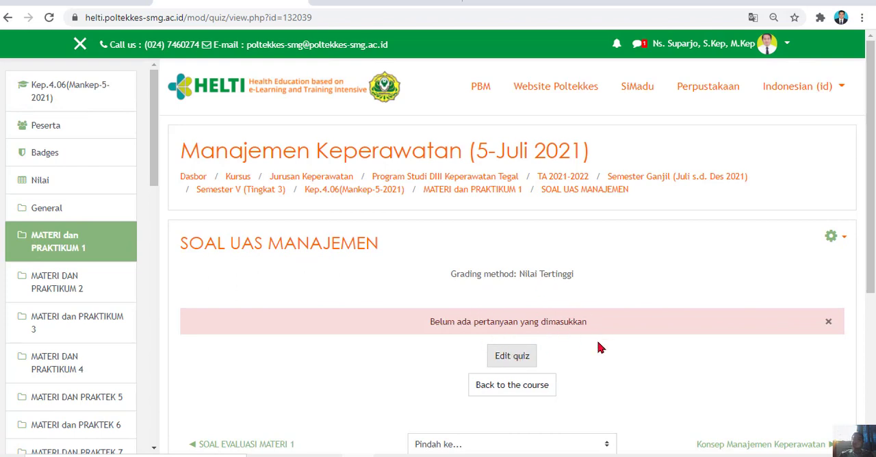
{"action": "left_click", "coordinate": [514, 357]}
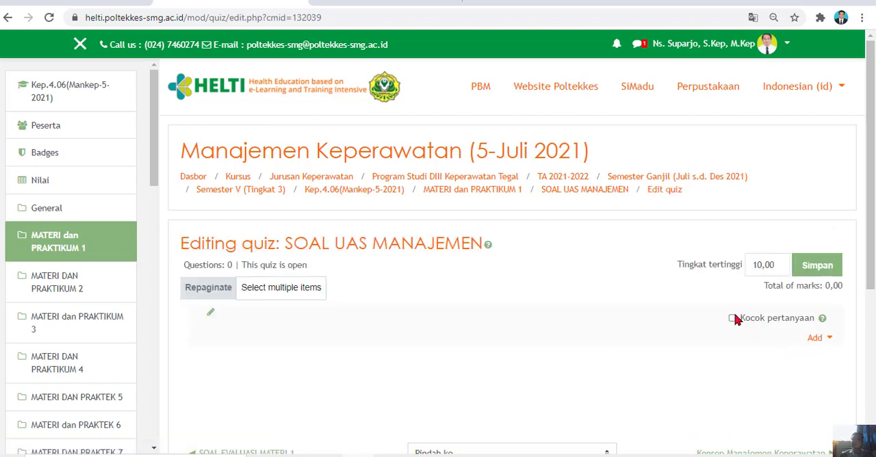
Look at the quiz's options for adding questions and check the SOAL MANAJEMEN KEPERAWATAN question bank in ExamView before returning to Moodle.
{"action": "left_click", "coordinate": [827, 340]}
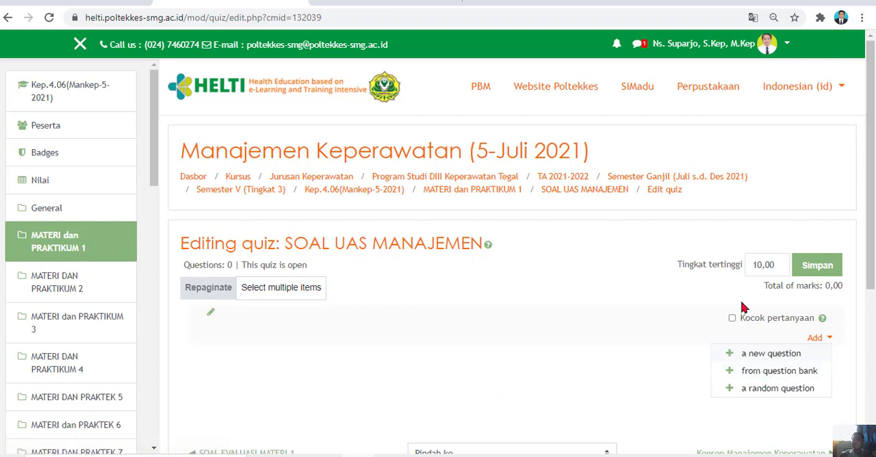
{"action": "scroll", "coordinate": [611, 404], "scroll_direction": "down", "scroll_amount": 1}
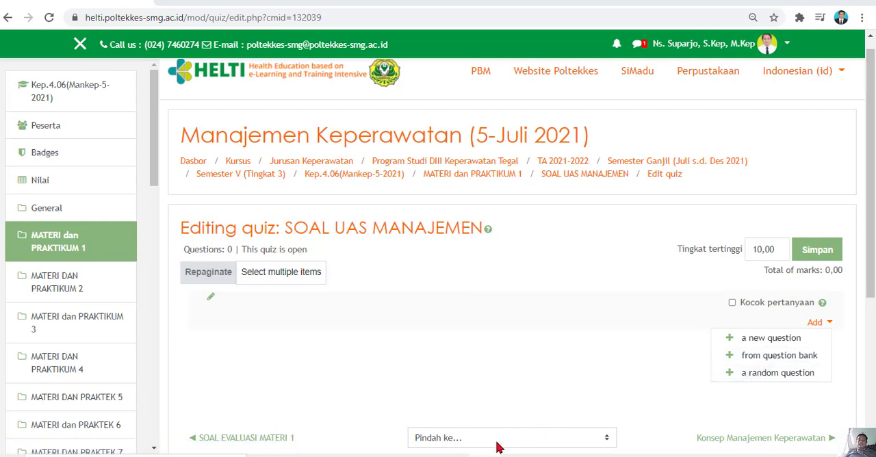
{"action": "left_click", "coordinate": [453, 455]}
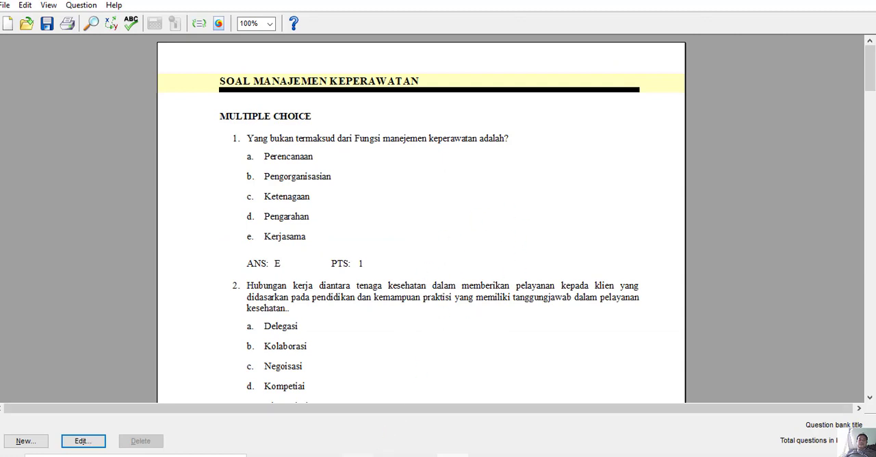
{"action": "left_click", "coordinate": [357, 456]}
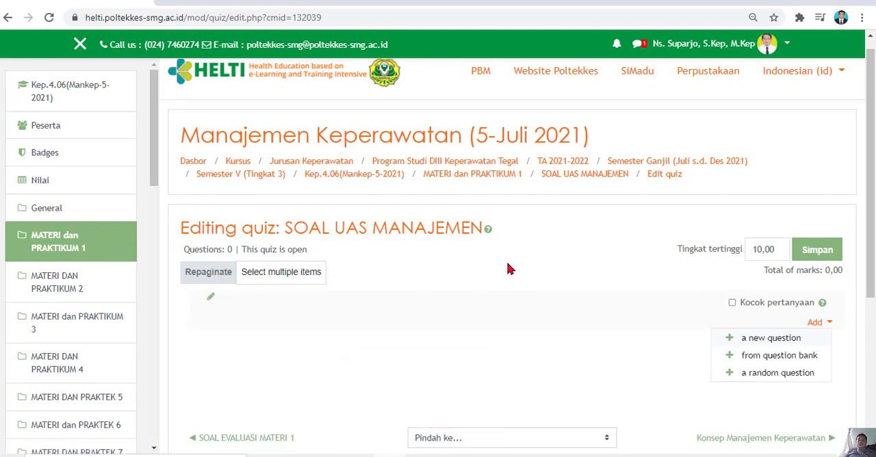
Open the question bank import page for the SOAL UAS MANAJEMEN quiz and choose the Blackboard file format.
{"action": "left_click", "coordinate": [590, 176]}
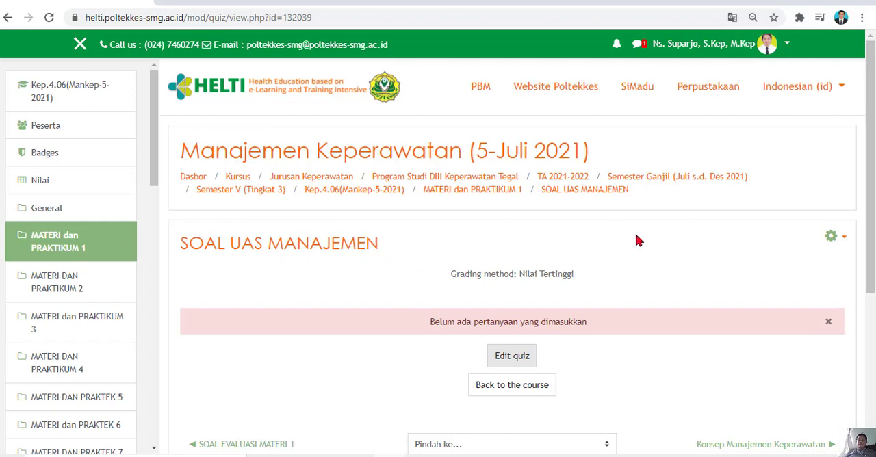
{"action": "left_click", "coordinate": [843, 240]}
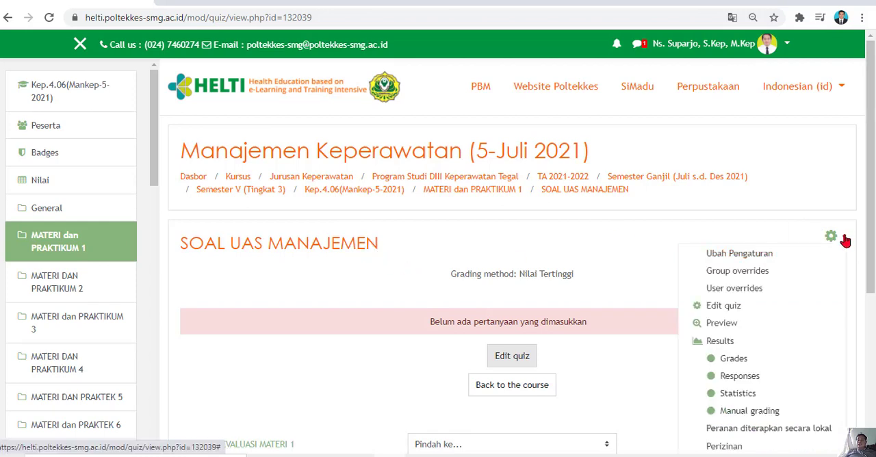
{"action": "scroll", "coordinate": [863, 323], "scroll_direction": "down", "scroll_amount": 2}
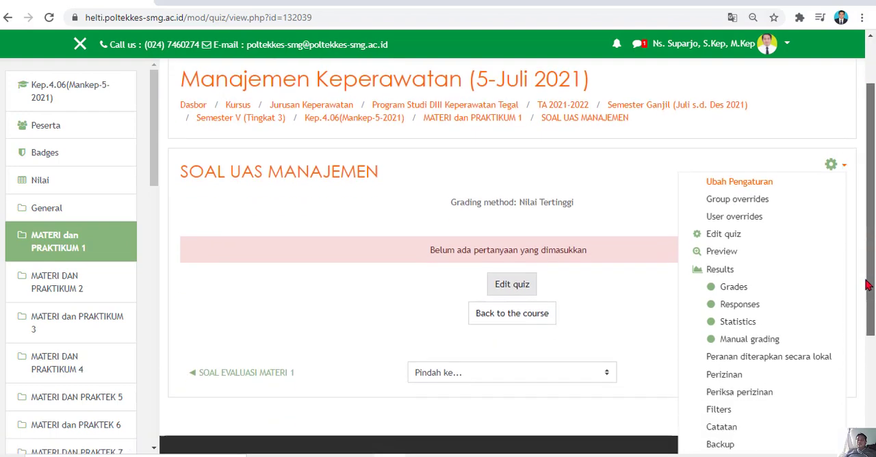
{"action": "scroll", "coordinate": [864, 323], "scroll_direction": "down", "scroll_amount": 1}
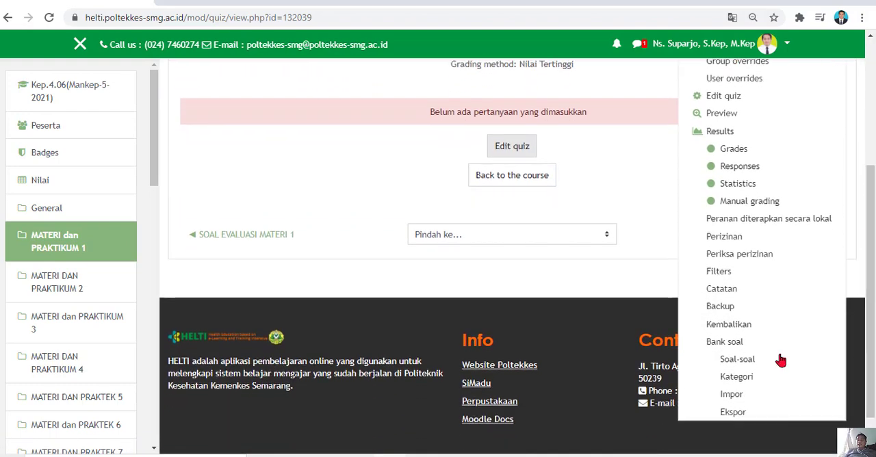
{"action": "left_click", "coordinate": [732, 395]}
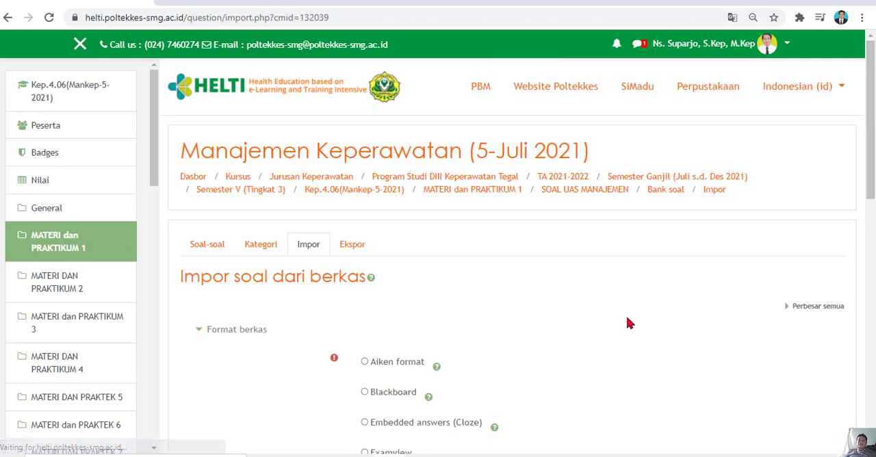
{"action": "left_click_drag", "start_coordinate": [870, 136], "coordinate": [868, 177]}
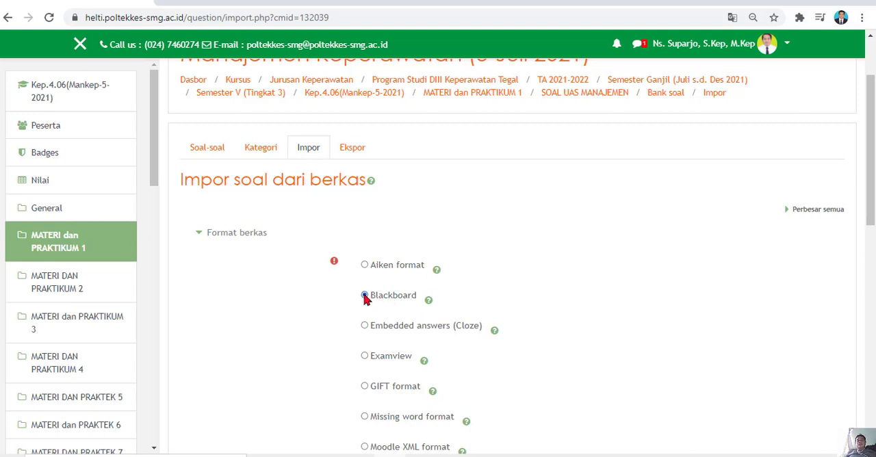
Upload Contoh Soal Mankep 1.zip from the ExamView Banks folder on Local Disk (C:) as the question import file.
{"action": "left_click_drag", "start_coordinate": [871, 197], "coordinate": [868, 309]}
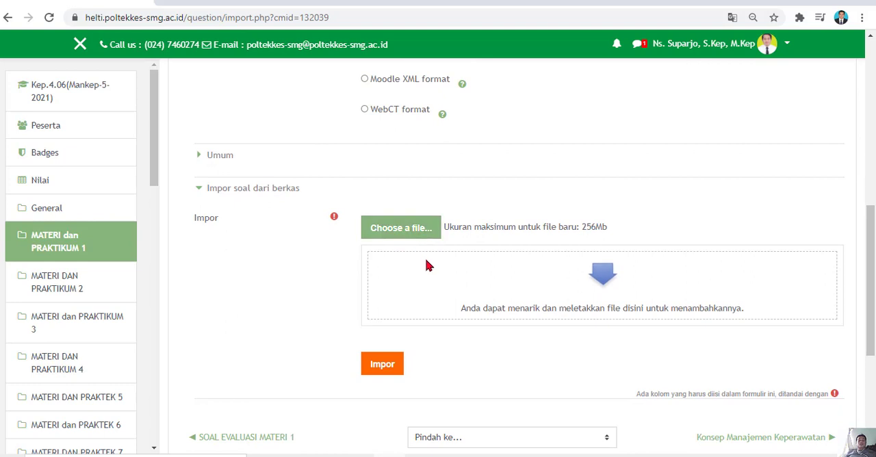
{"action": "left_click", "coordinate": [375, 456]}
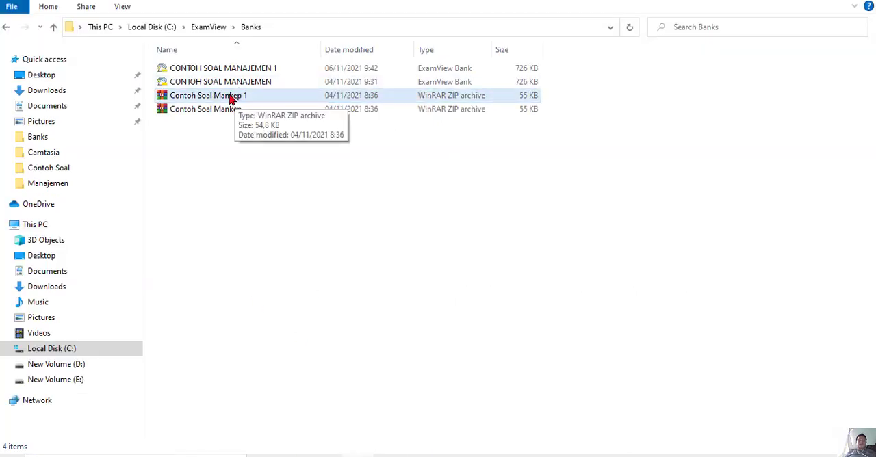
{"action": "left_click", "coordinate": [422, 455]}
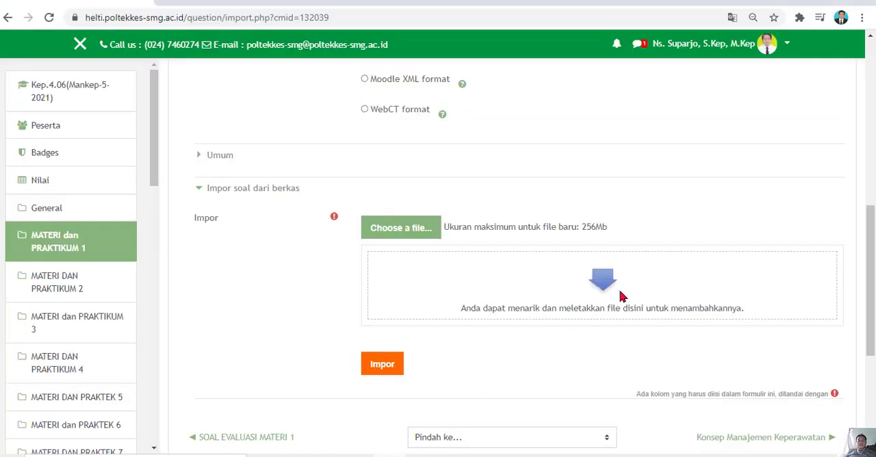
{"action": "left_click", "coordinate": [406, 230]}
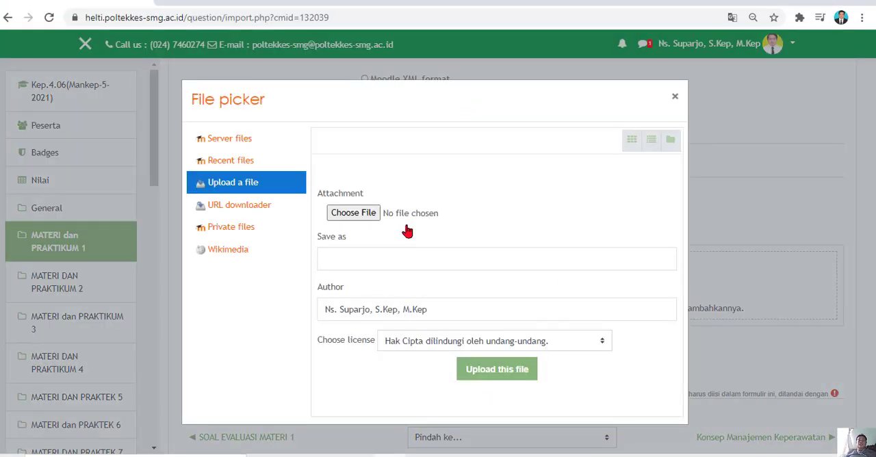
{"action": "left_click", "coordinate": [363, 214]}
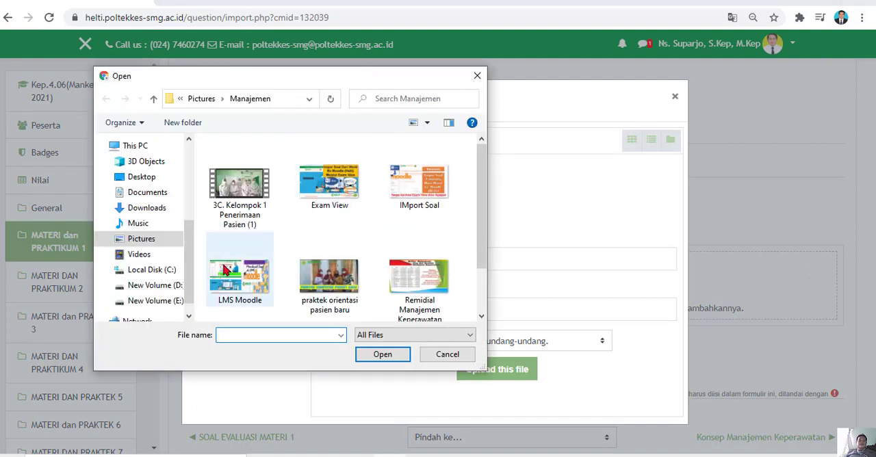
{"action": "left_click_drag", "start_coordinate": [189, 277], "coordinate": [189, 296]}
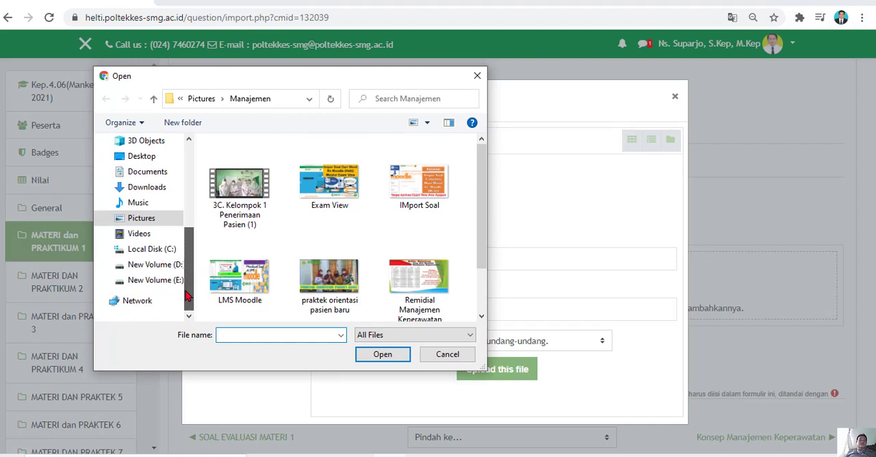
{"action": "left_click", "coordinate": [162, 249]}
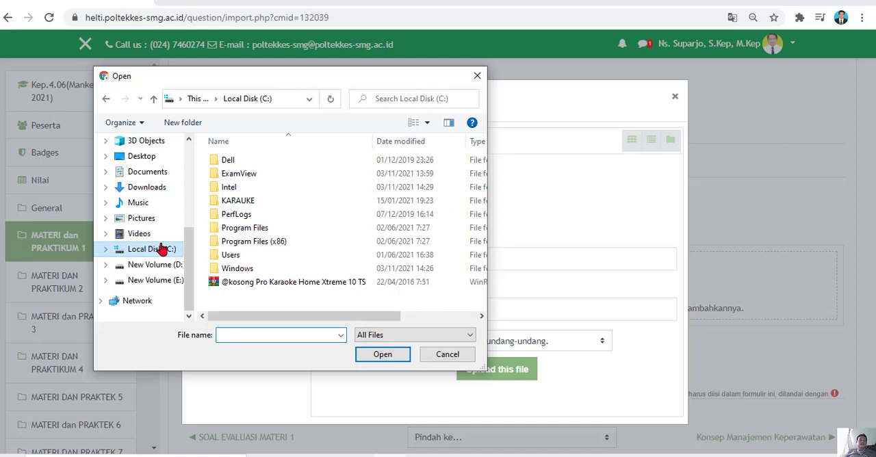
{"action": "double_click", "coordinate": [240, 174]}
{"action": "double_click", "coordinate": [241, 162]}
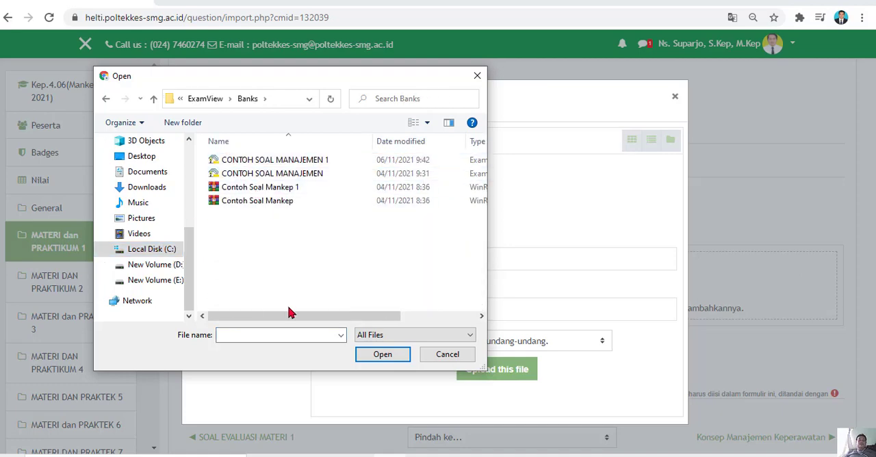
{"action": "left_click", "coordinate": [276, 192]}
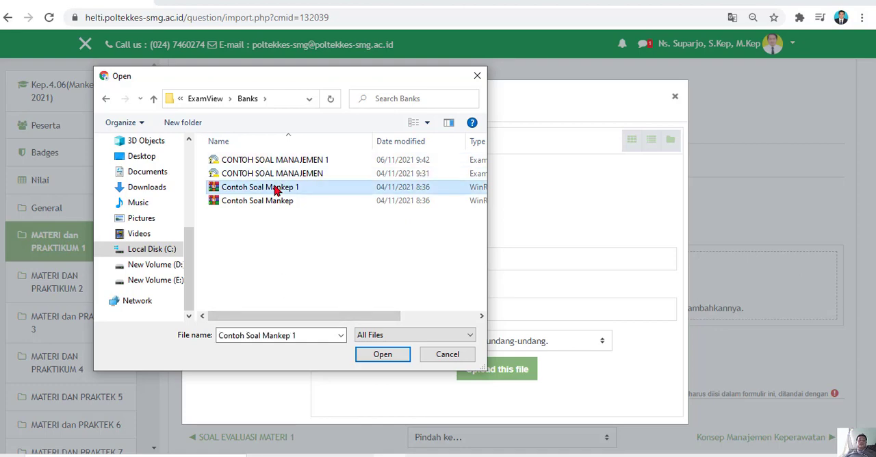
{"action": "left_click", "coordinate": [380, 356]}
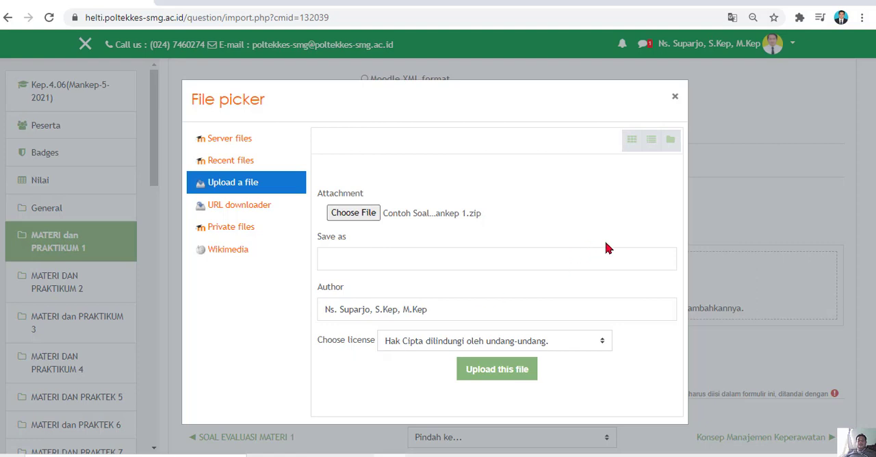
{"action": "left_click", "coordinate": [489, 373]}
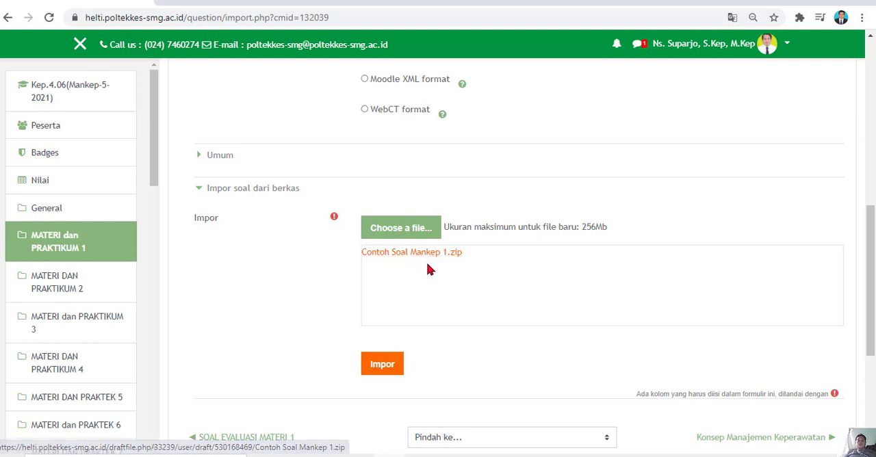
Import the questions from the uploaded package, look through the imported list and continue to the question bank.
{"action": "left_click", "coordinate": [382, 364]}
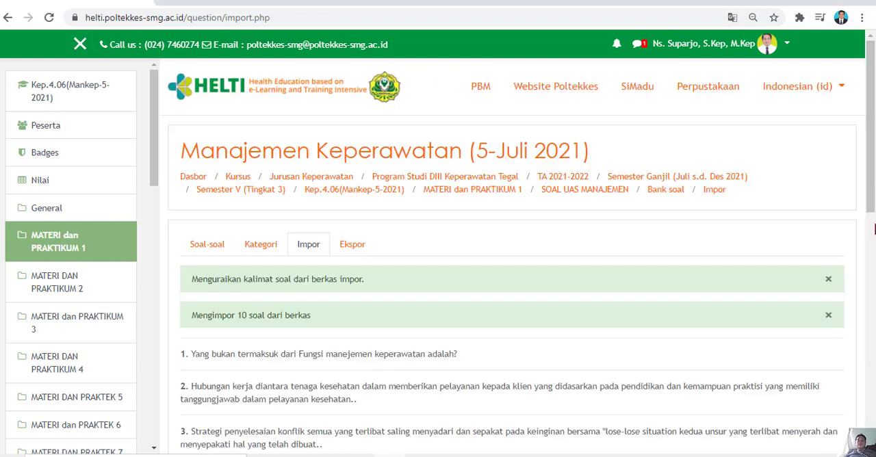
{"action": "left_click_drag", "start_coordinate": [870, 161], "coordinate": [870, 233]}
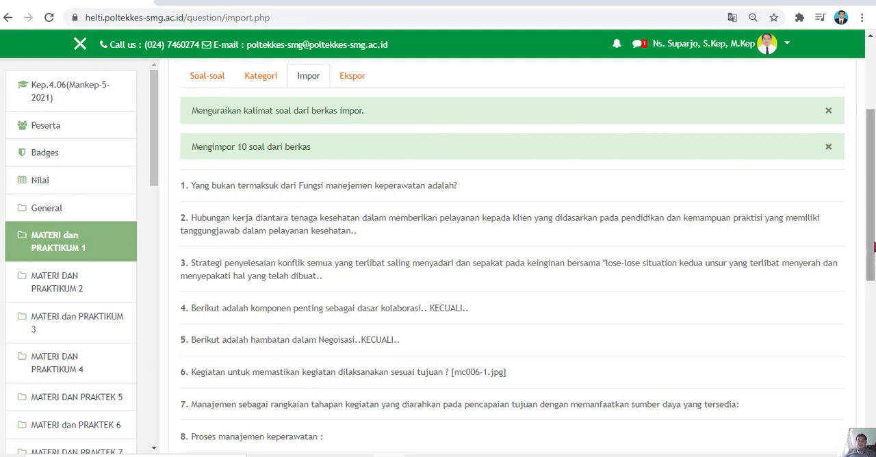
{"action": "scroll", "coordinate": [873, 290], "scroll_direction": "down", "scroll_amount": 2}
{"action": "left_click_drag", "start_coordinate": [871, 296], "coordinate": [871, 306]}
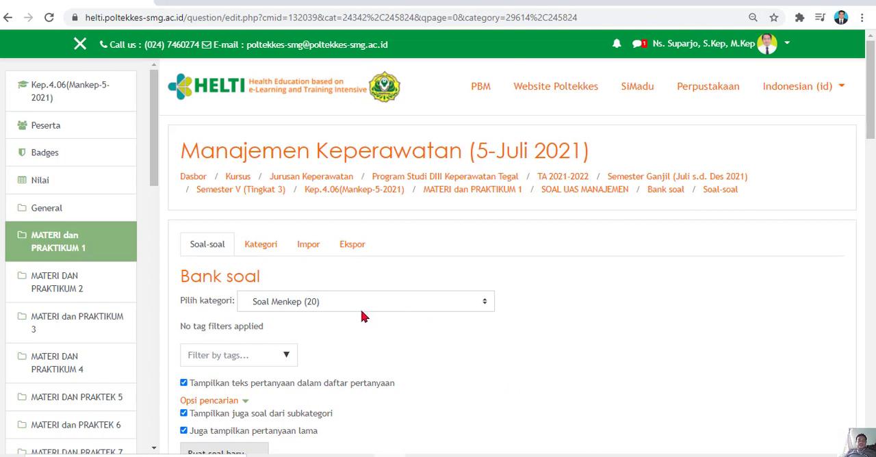
Examine the questions in the Soal Menkep category of the question bank, checking for duplicates and their modification dates.
{"action": "left_click", "coordinate": [481, 304]}
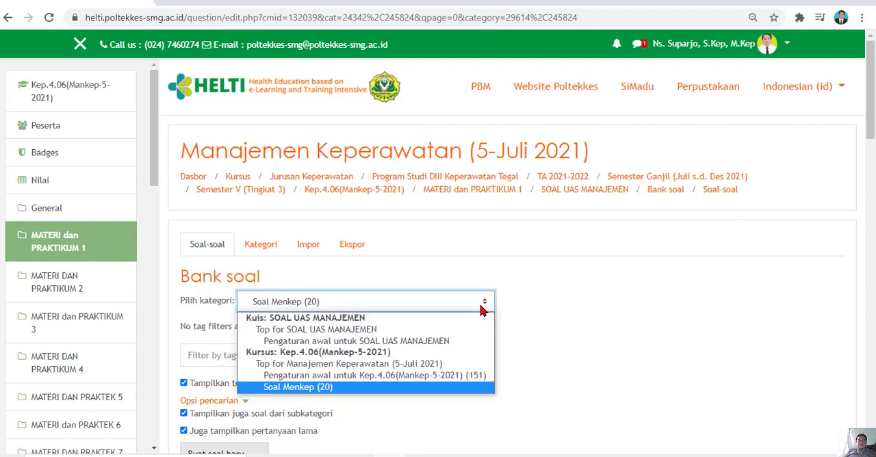
{"action": "left_click", "coordinate": [328, 394]}
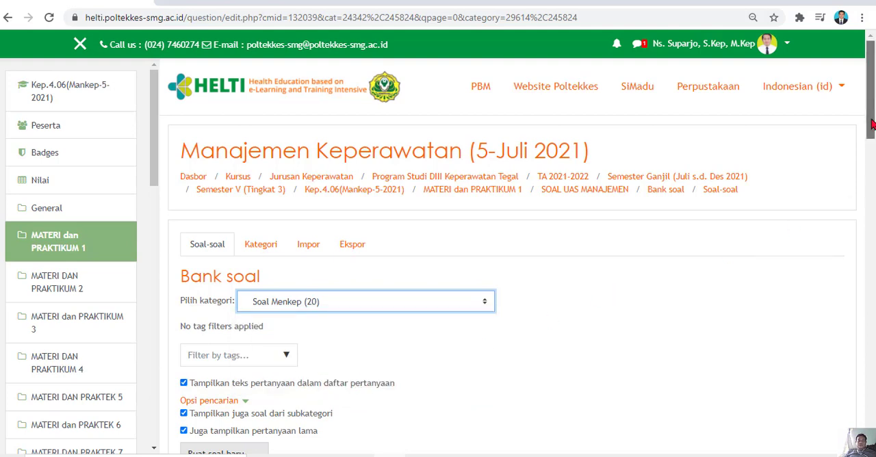
{"action": "left_click_drag", "start_coordinate": [872, 123], "coordinate": [872, 197]}
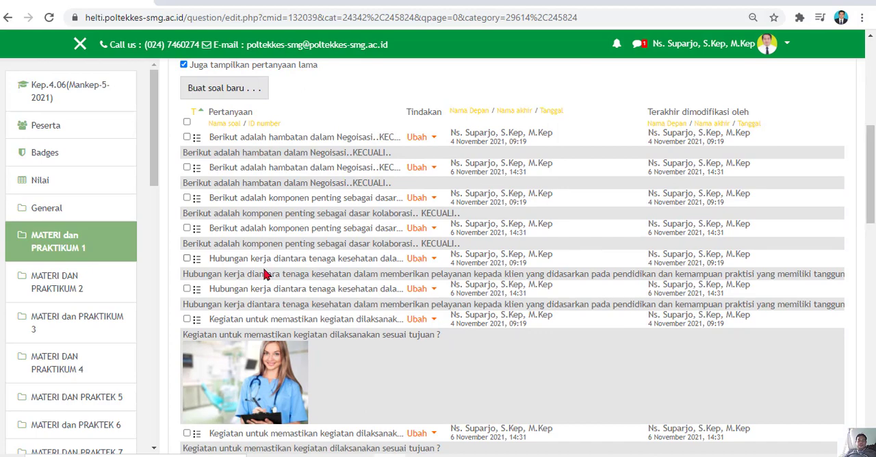
{"action": "left_click_drag", "start_coordinate": [870, 179], "coordinate": [862, 122]}
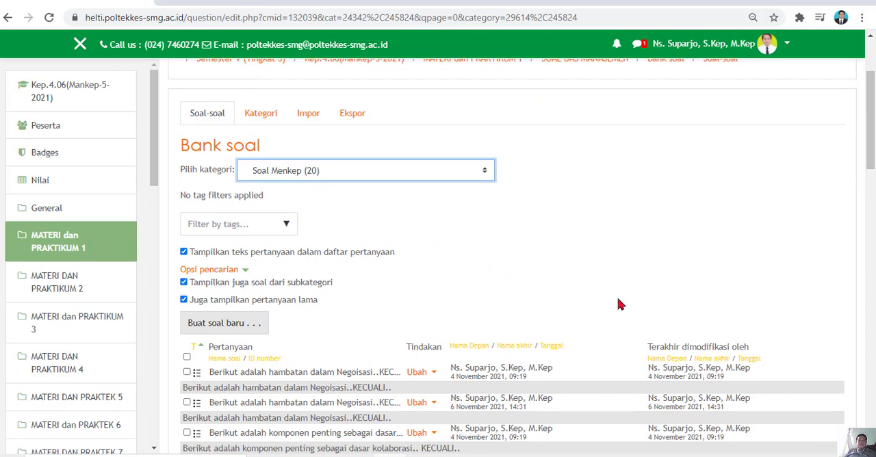
{"action": "mouse_move", "coordinate": [872, 147]}
{"action": "left_mouse_down"}
{"action": "mouse_move", "coordinate": [864, 270]}
{"action": "mouse_move", "coordinate": [867, 151]}
{"action": "left_mouse_up"}
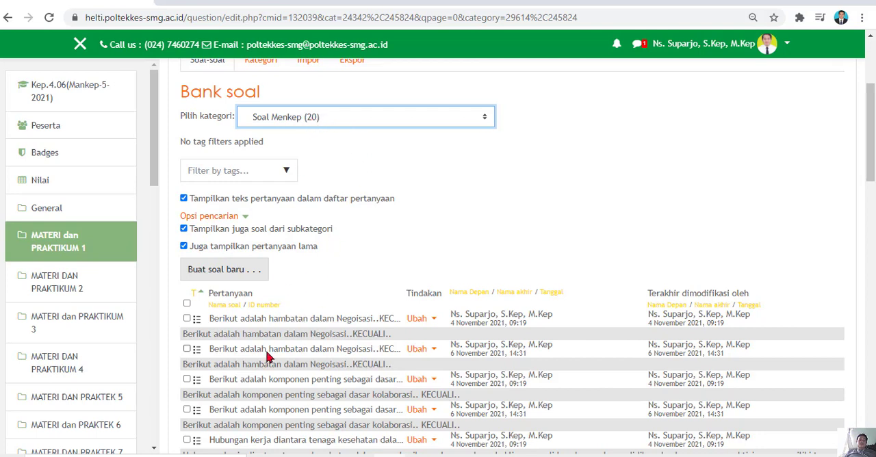
{"action": "left_click_drag", "start_coordinate": [868, 173], "coordinate": [870, 124]}
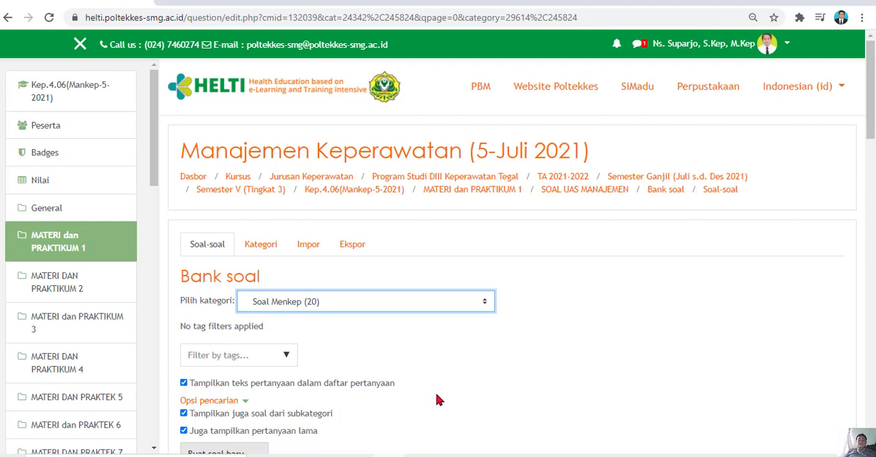
Open the SOAL UAS MANAJEMEN quiz for editing and save its maximum grade as 100,00.
{"action": "left_click", "coordinate": [600, 194]}
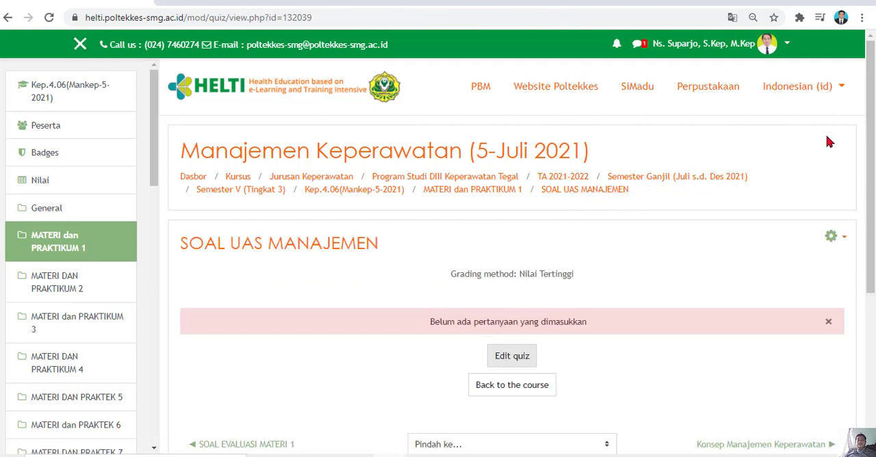
{"action": "left_click", "coordinate": [511, 357]}
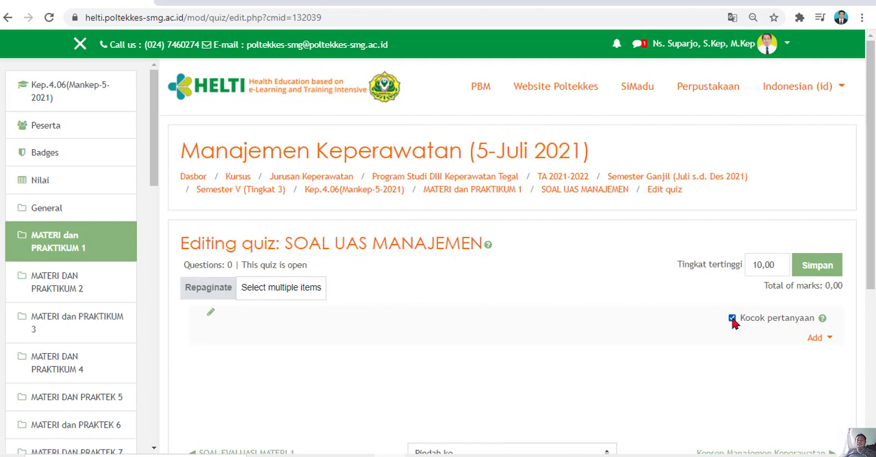
{"action": "left_click", "coordinate": [762, 267]}
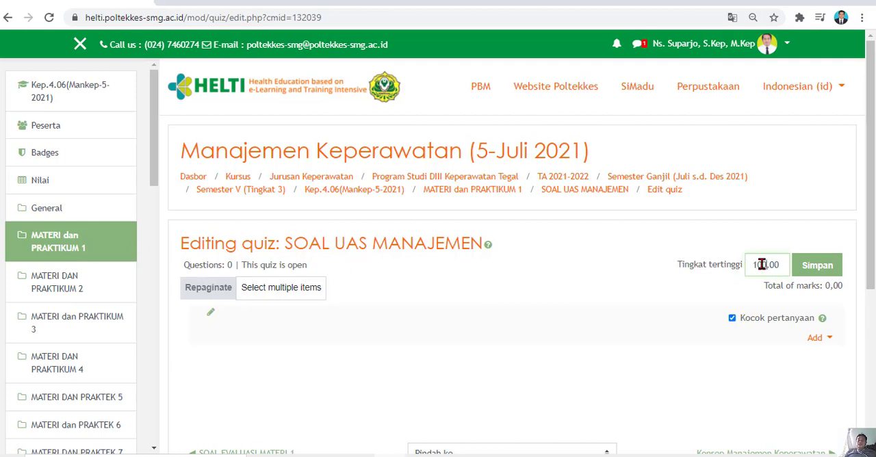
{"action": "type", "text": "0"}
{"action": "left_click", "coordinate": [812, 274]}
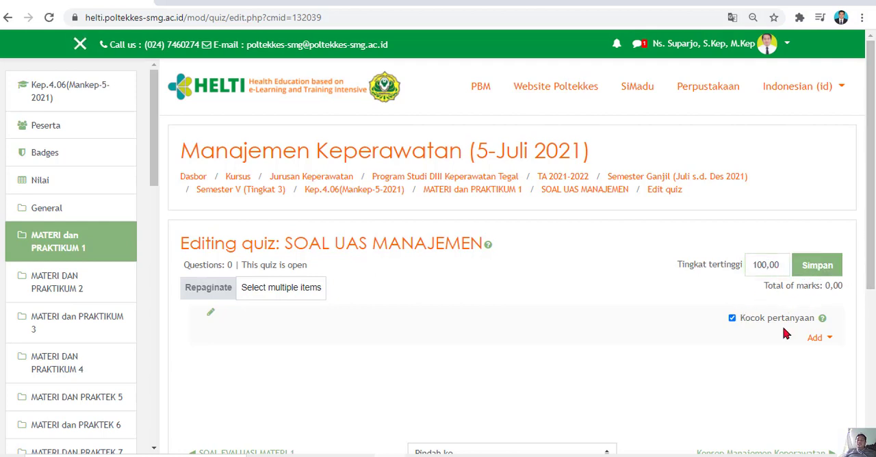
Start adding questions to the quiz from the question bank, choosing the Soal Menkep category.
{"action": "left_click", "coordinate": [829, 342]}
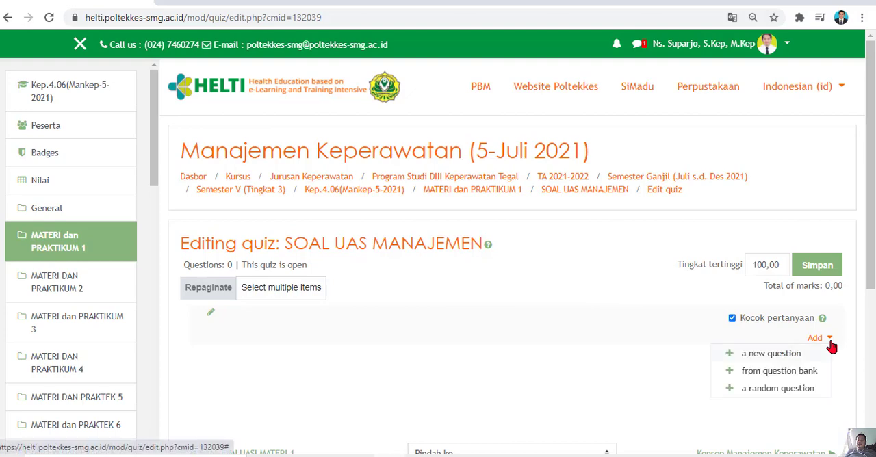
{"action": "left_click", "coordinate": [783, 373]}
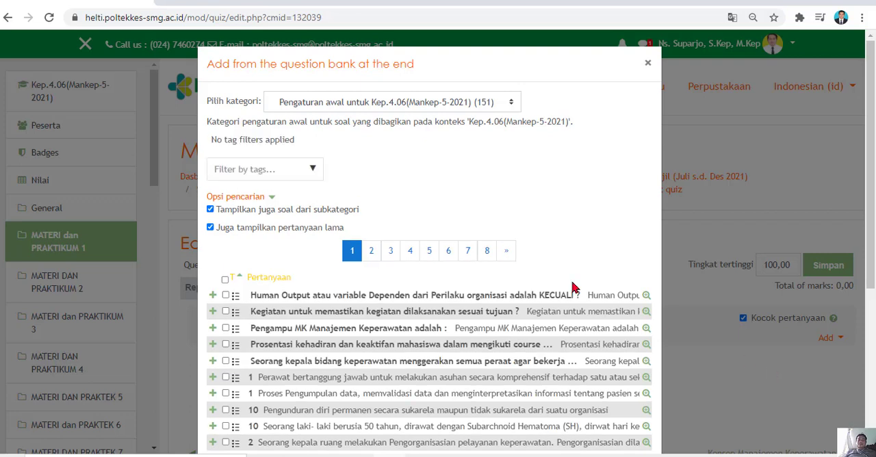
{"action": "left_click", "coordinate": [512, 104]}
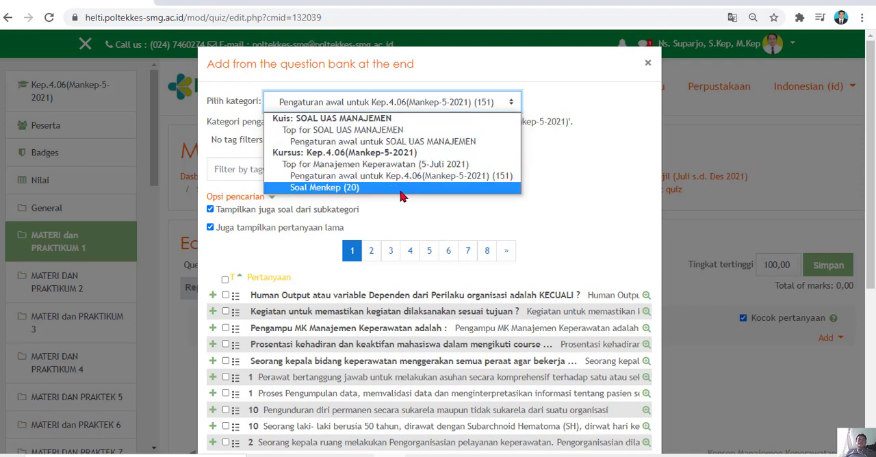
{"action": "left_click", "coordinate": [342, 194]}
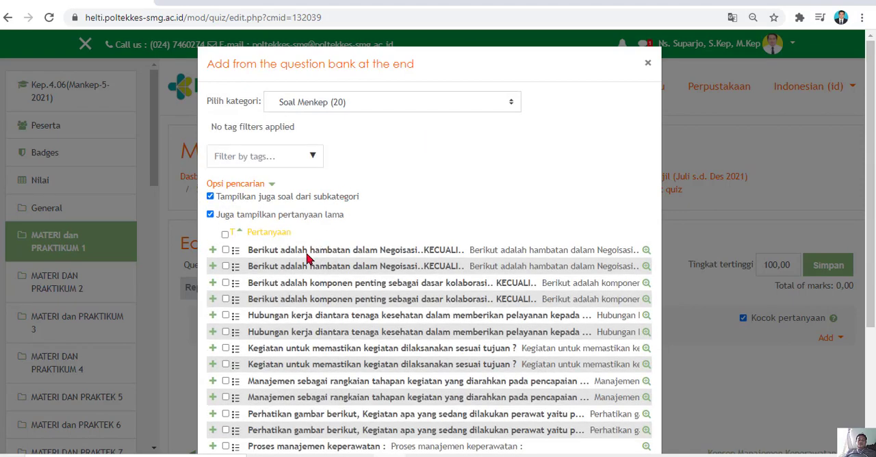
Select only the first copy of each of the ten duplicated questions in the Soal Menkep list.
{"action": "left_click_drag", "start_coordinate": [867, 146], "coordinate": [843, 235]}
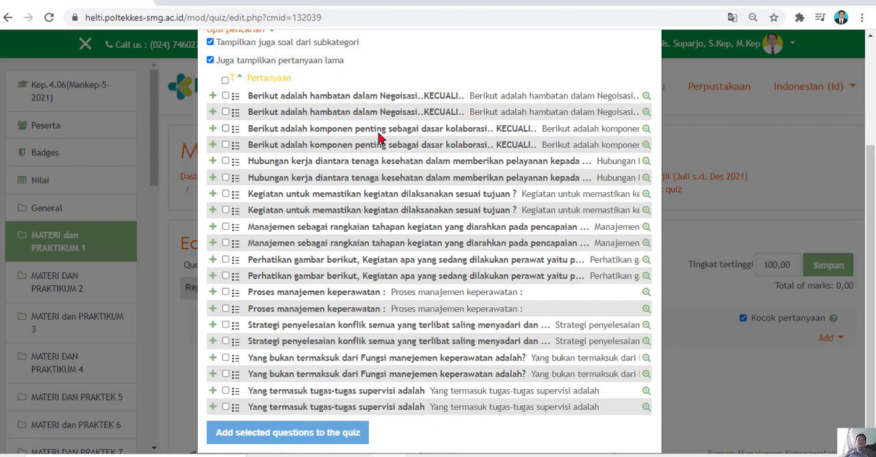
{"action": "scroll", "coordinate": [873, 172], "scroll_direction": "up", "scroll_amount": 2}
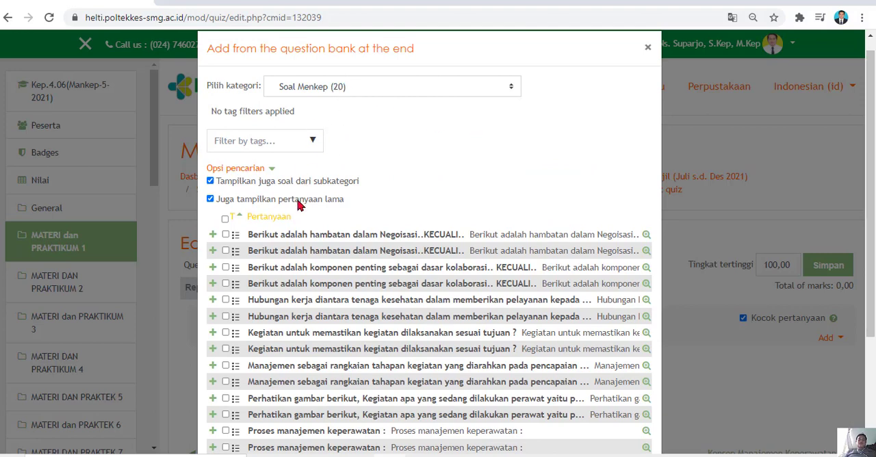
{"action": "left_click", "coordinate": [225, 219]}
{"action": "left_click", "coordinate": [225, 219]}
{"action": "left_click", "coordinate": [226, 235]}
{"action": "left_click", "coordinate": [225, 333]}
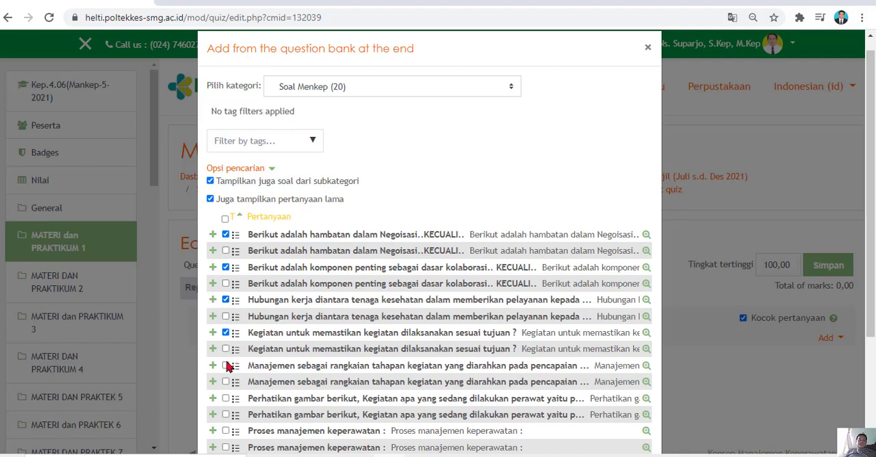
{"action": "left_click", "coordinate": [226, 365]}
{"action": "left_click_drag", "start_coordinate": [867, 236], "coordinate": [867, 343]}
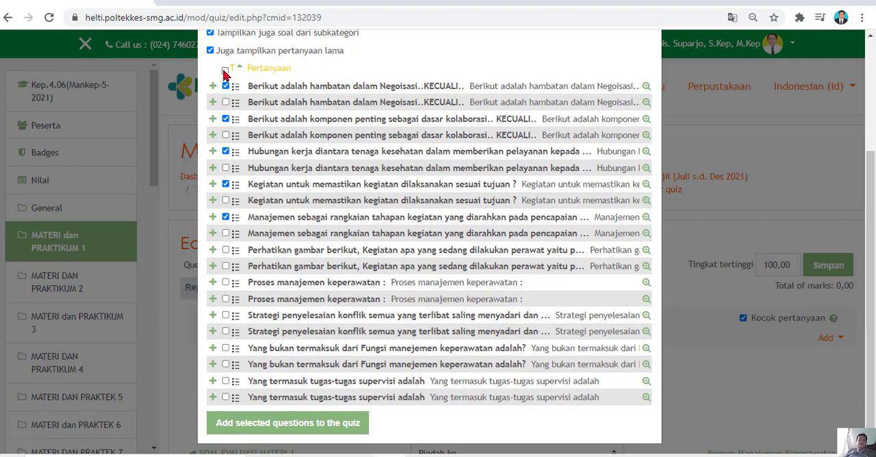
{"action": "left_click", "coordinate": [226, 249]}
{"action": "left_click", "coordinate": [225, 282]}
{"action": "left_click", "coordinate": [226, 315]}
{"action": "left_click", "coordinate": [226, 347]}
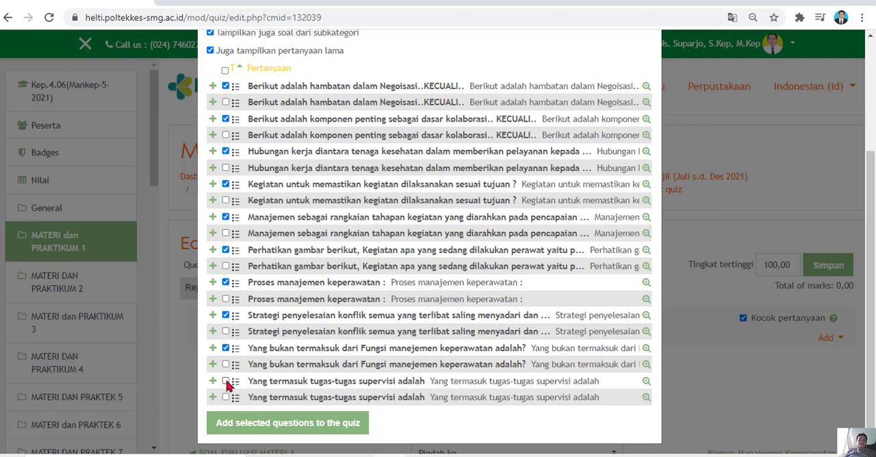
{"action": "left_click", "coordinate": [225, 381]}
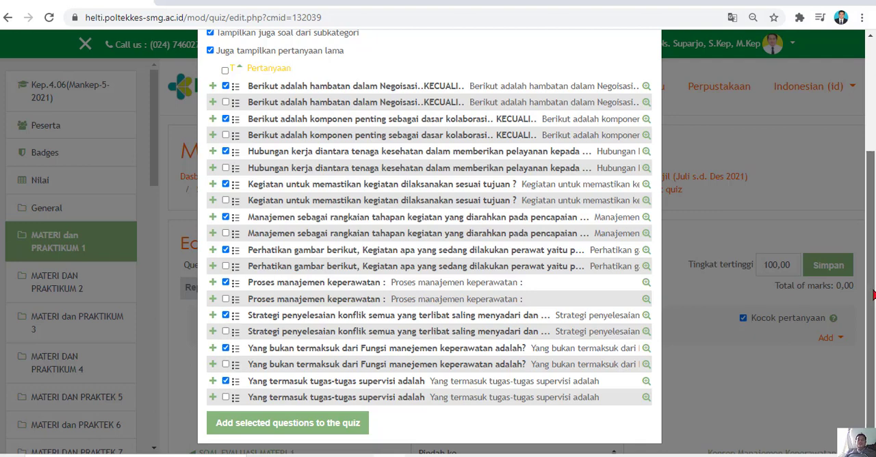
{"action": "scroll", "coordinate": [873, 294], "scroll_direction": "down", "scroll_amount": 1}
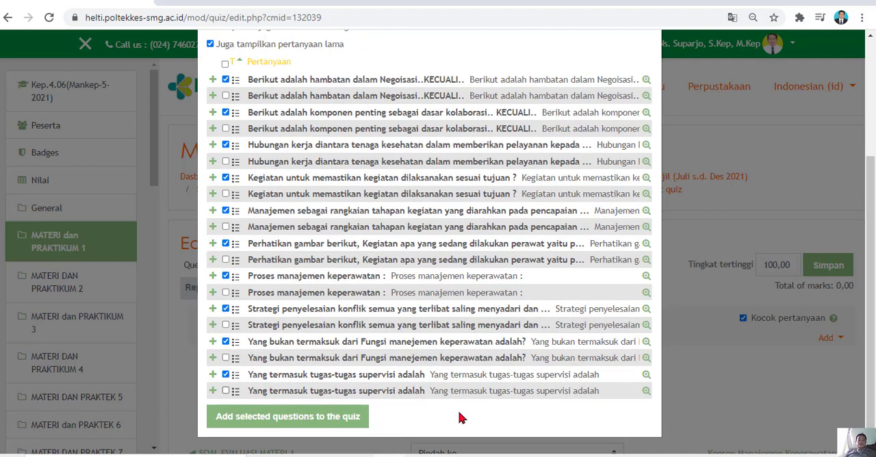
Add the selected questions to the quiz, then check the resulting list and preview the question on Halaman 1.
{"action": "left_click", "coordinate": [322, 424]}
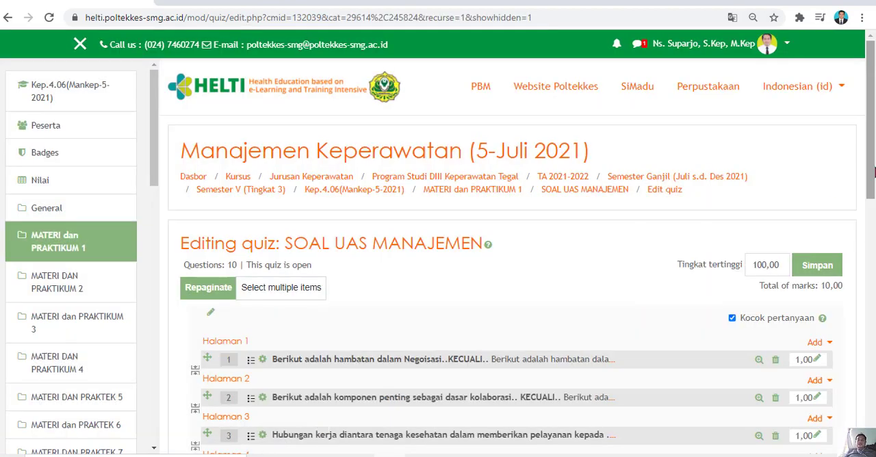
{"action": "left_click_drag", "start_coordinate": [872, 134], "coordinate": [865, 306]}
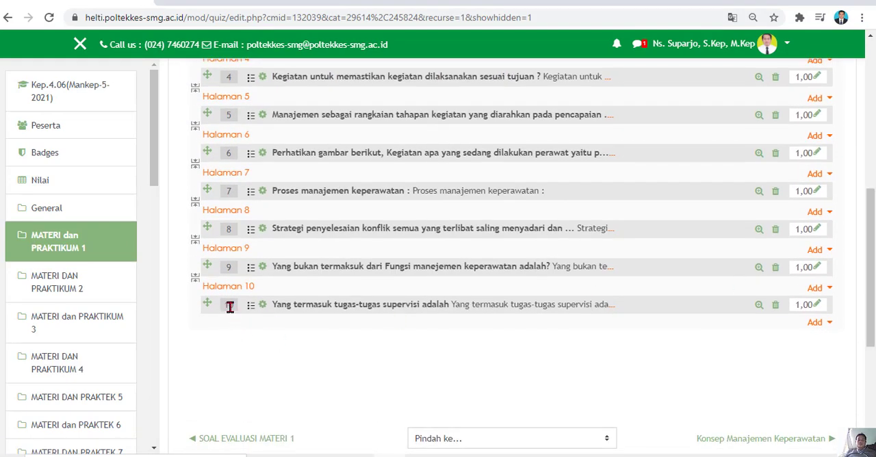
{"action": "left_click_drag", "start_coordinate": [867, 301], "coordinate": [866, 227]}
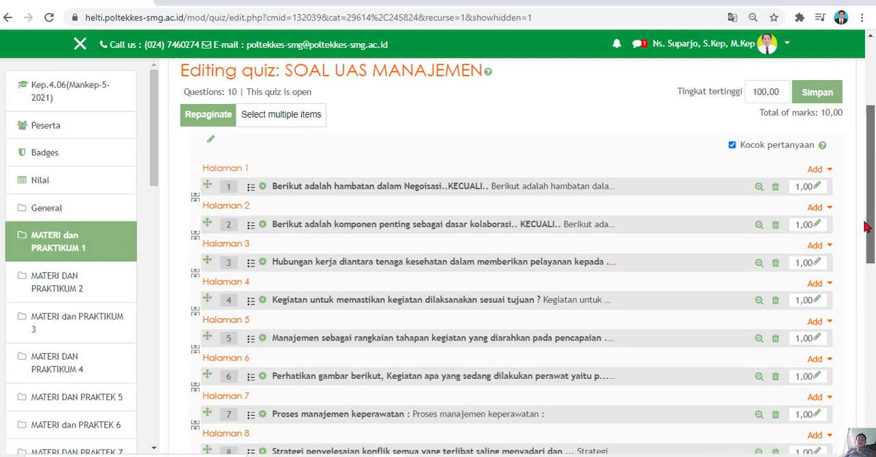
{"action": "left_click", "coordinate": [758, 189]}
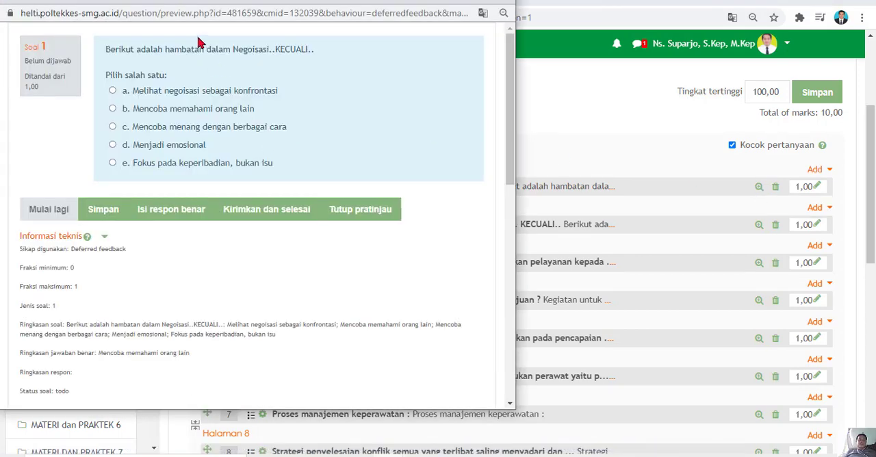
{"action": "left_click", "coordinate": [502, 4]}
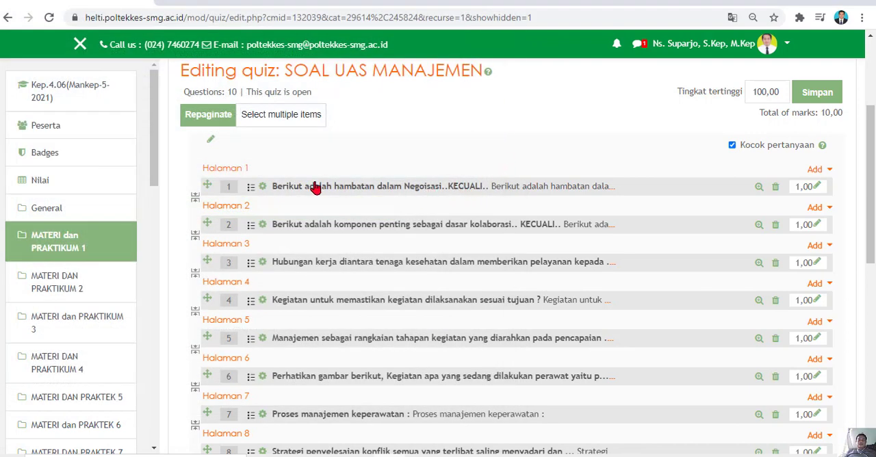
Open the Halaman 1 question on negotiation obstacles for editing and choose a., b., c., ... as its choice numbering.
{"action": "left_click", "coordinate": [373, 187]}
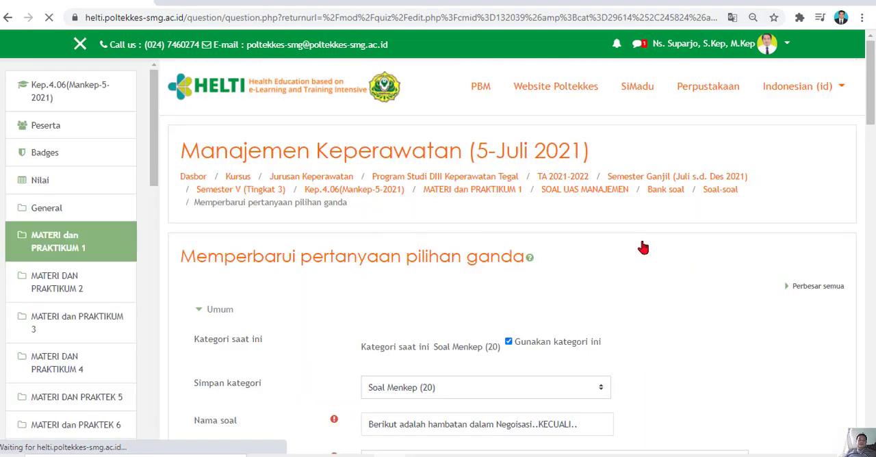
{"action": "scroll", "coordinate": [602, 205], "scroll_direction": "down", "scroll_amount": 5}
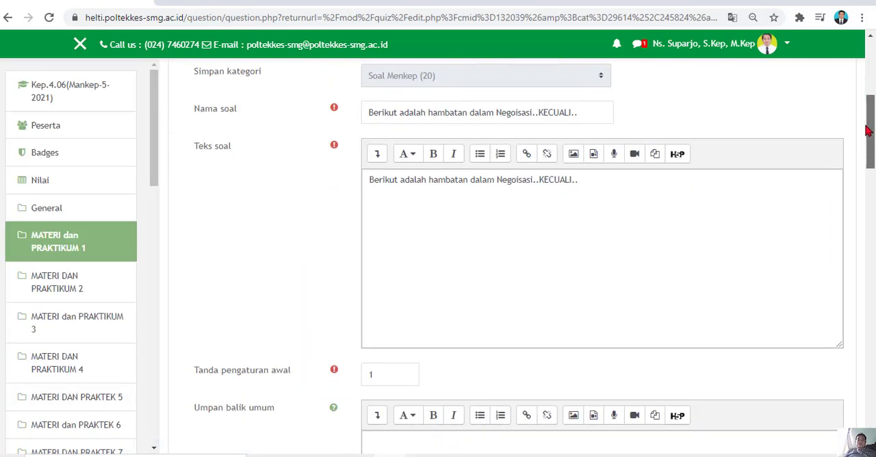
{"action": "left_click", "coordinate": [583, 185]}
{"action": "left_click", "coordinate": [457, 180]}
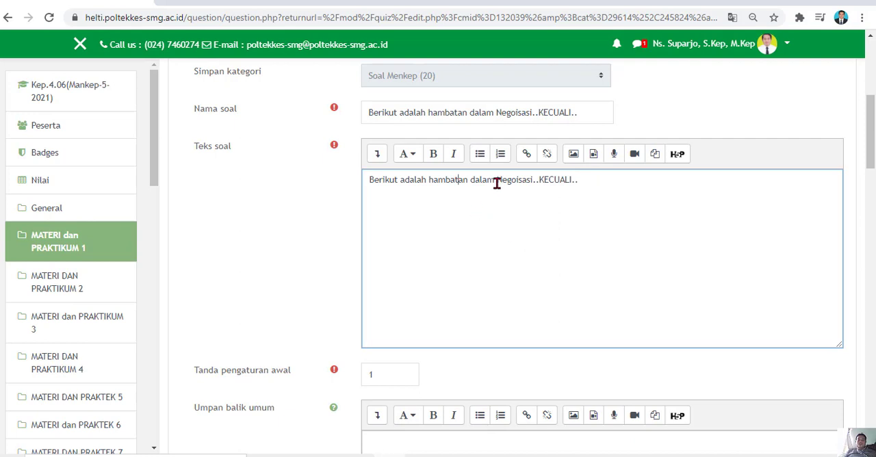
{"action": "left_click_drag", "start_coordinate": [872, 102], "coordinate": [869, 211]}
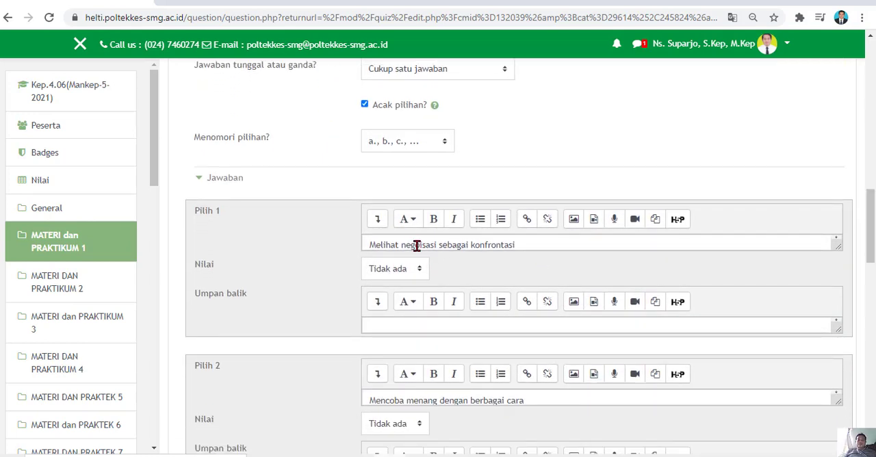
{"action": "left_click", "coordinate": [443, 142]}
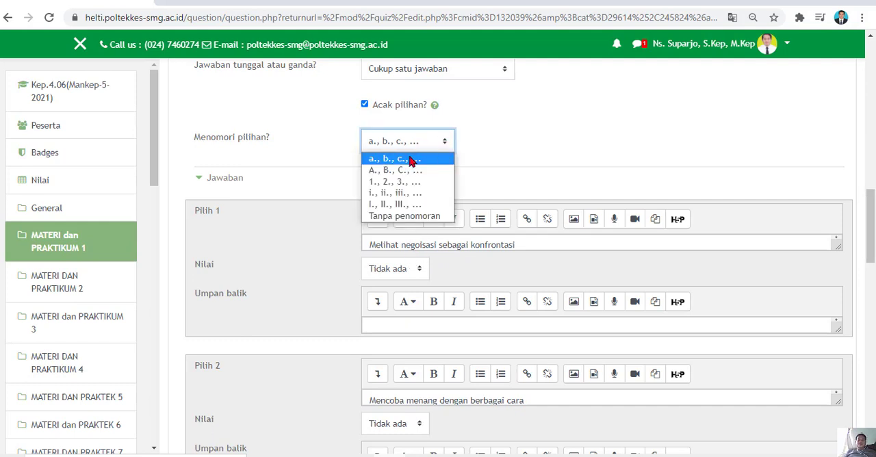
{"action": "left_click", "coordinate": [394, 158]}
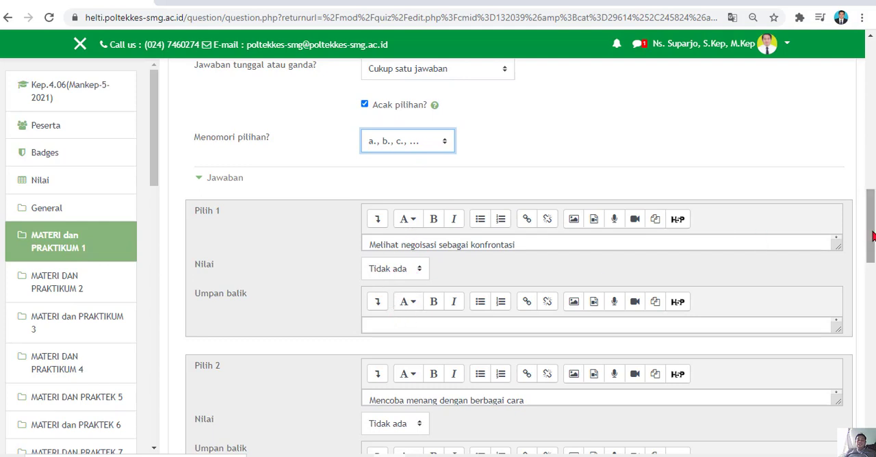
Review the question's answer choices and the grade options available for Pilih 4, keeping its grade at 100%.
{"action": "left_click_drag", "start_coordinate": [873, 229], "coordinate": [871, 295]}
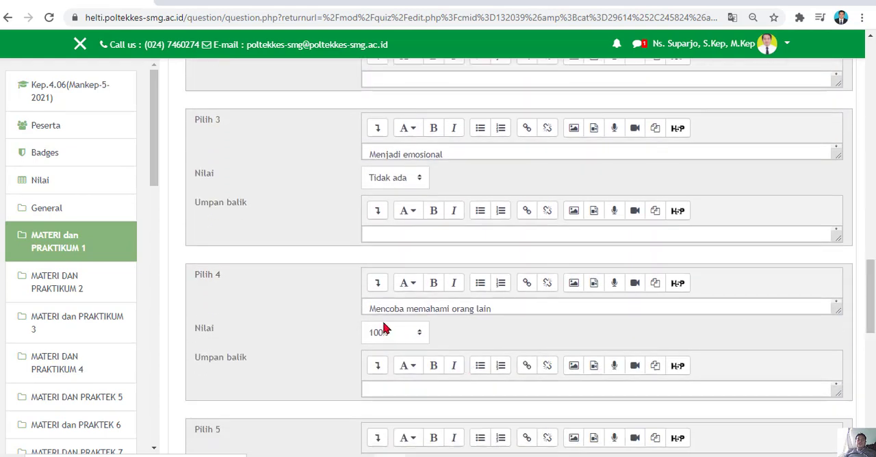
{"action": "left_click_drag", "start_coordinate": [376, 308], "coordinate": [491, 306]}
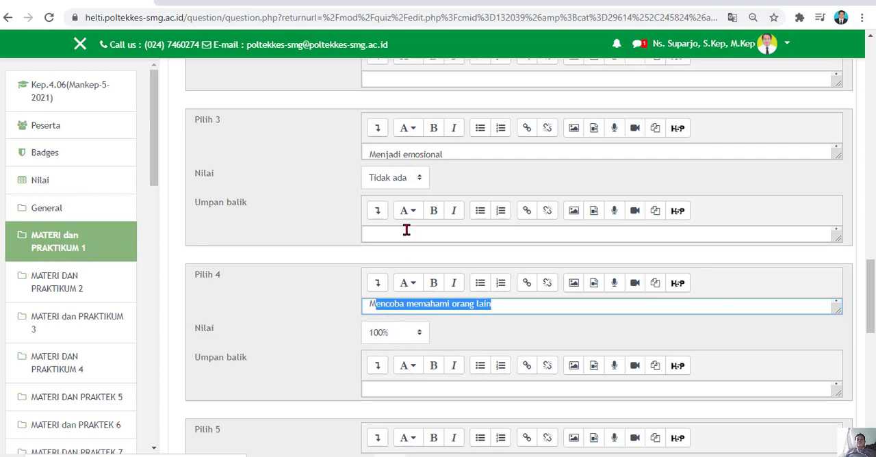
{"action": "left_click", "coordinate": [421, 335]}
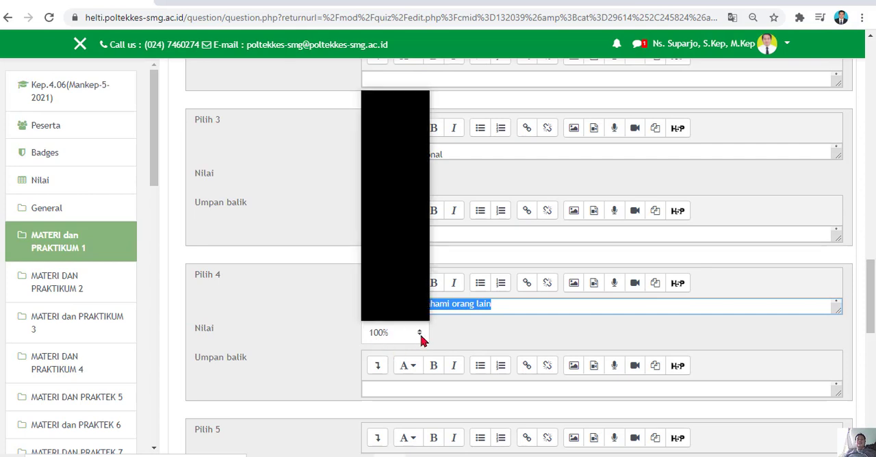
{"action": "scroll", "coordinate": [407, 316], "scroll_direction": "down", "scroll_amount": 1}
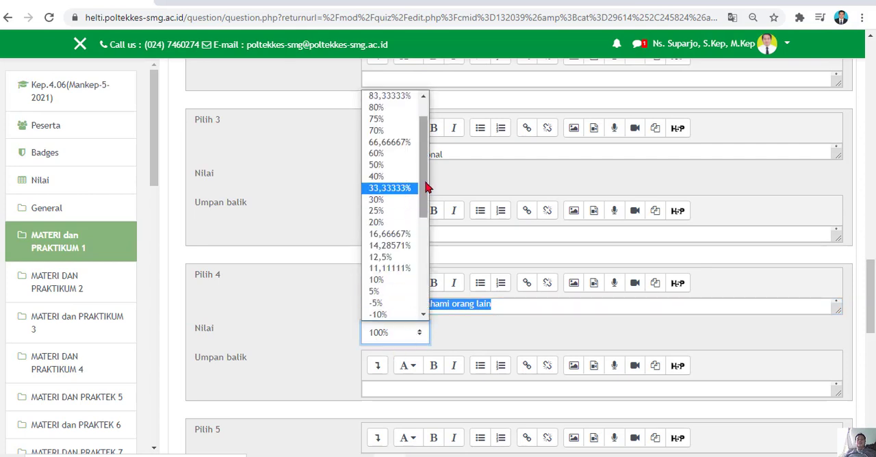
{"action": "left_click_drag", "start_coordinate": [424, 183], "coordinate": [431, 2]}
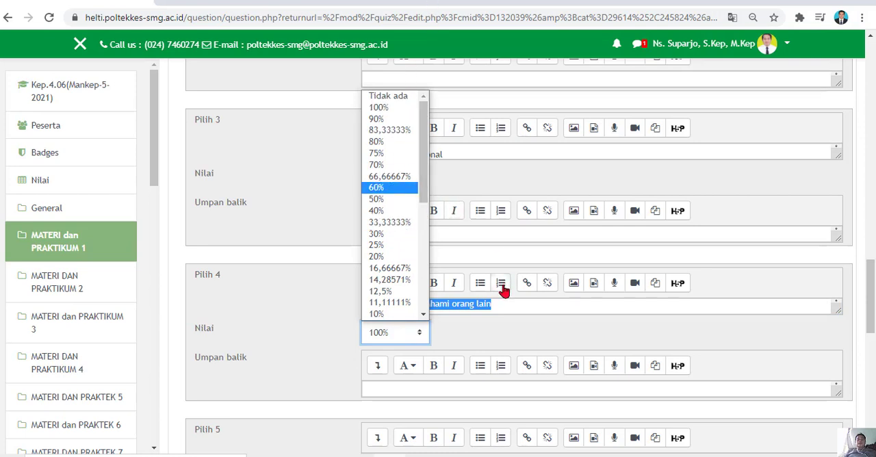
{"action": "left_click", "coordinate": [481, 331]}
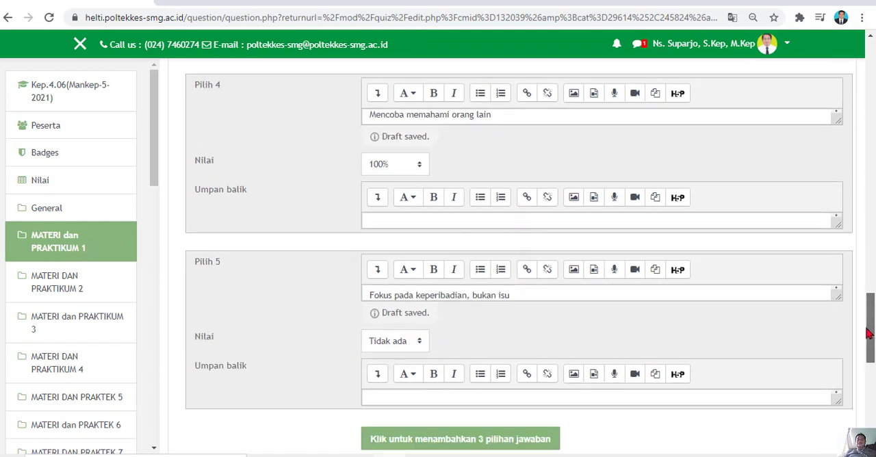
Save the changes to the question and return to the quiz editing page.
{"action": "left_click_drag", "start_coordinate": [865, 307], "coordinate": [865, 386]}
{"action": "scroll", "coordinate": [438, 342], "scroll_direction": "down", "scroll_amount": 1}
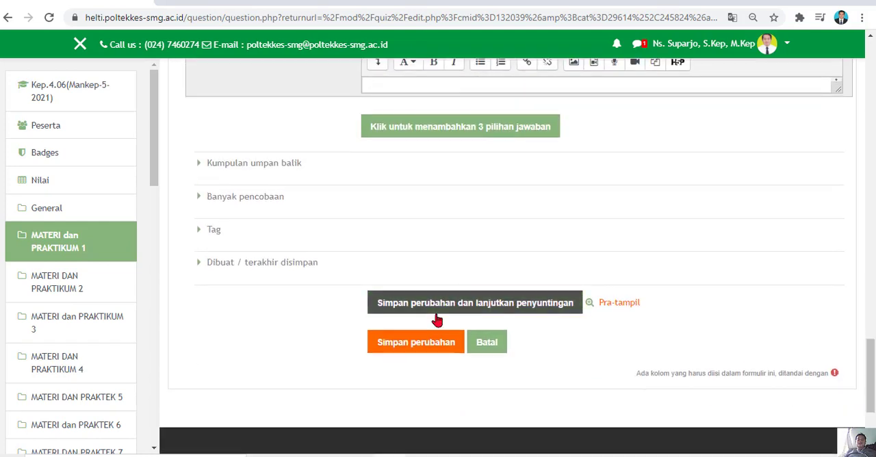
{"action": "left_click", "coordinate": [426, 342]}
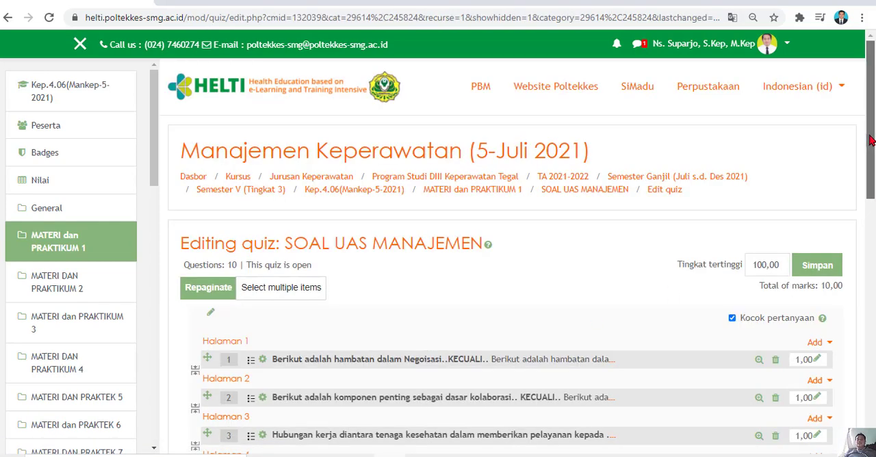
Switch the course role to Mahasiswa and continue to the dashboard.
{"action": "left_click", "coordinate": [788, 45]}
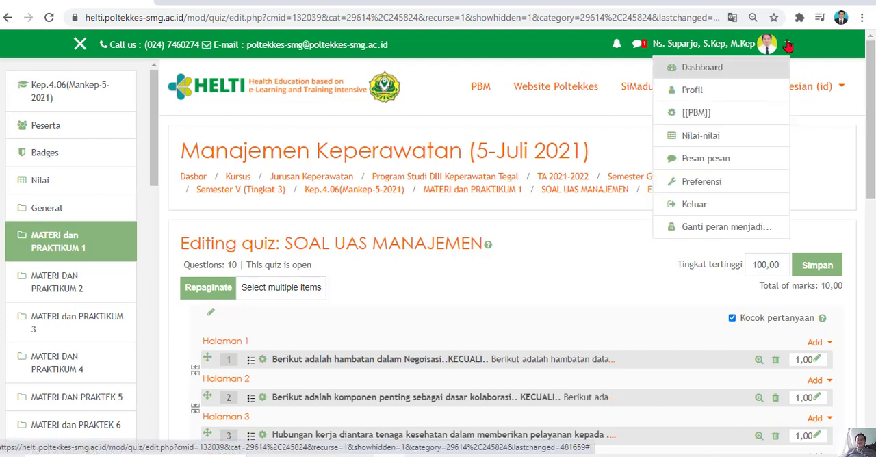
{"action": "left_click", "coordinate": [736, 230]}
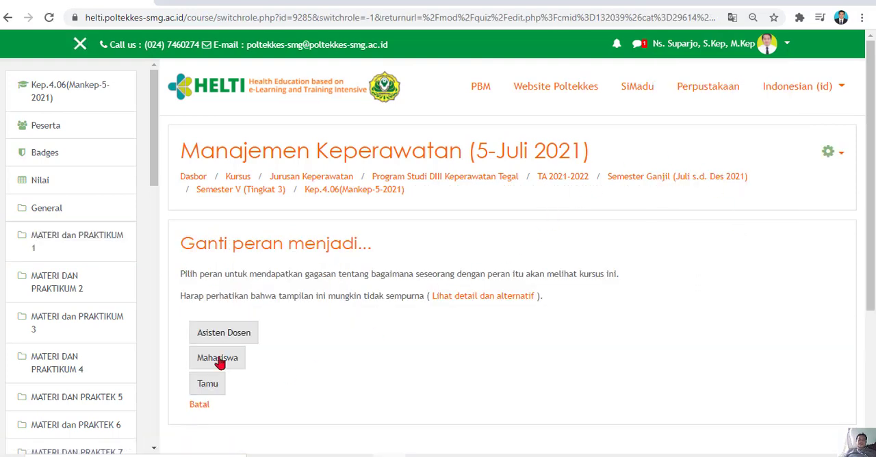
{"action": "left_click", "coordinate": [216, 360]}
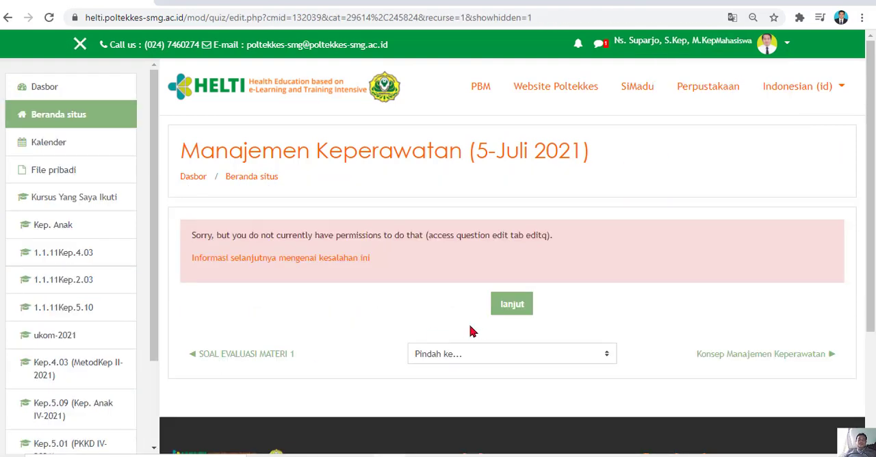
{"action": "left_click", "coordinate": [510, 309]}
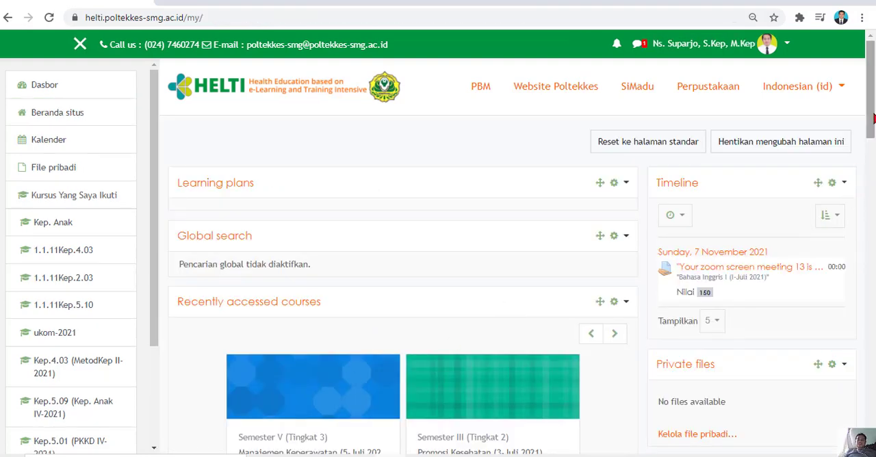
Open the SOAL UAS MANAJEMEN quiz in the Manajemen Keperawatan (5-Juli 2021) course and start an attempt.
{"action": "scroll", "coordinate": [870, 95], "scroll_direction": "down", "scroll_amount": 3}
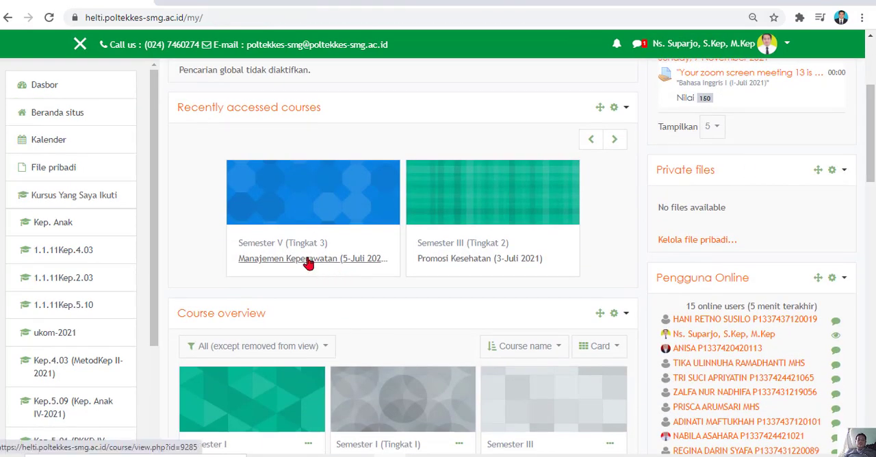
{"action": "left_click", "coordinate": [308, 263]}
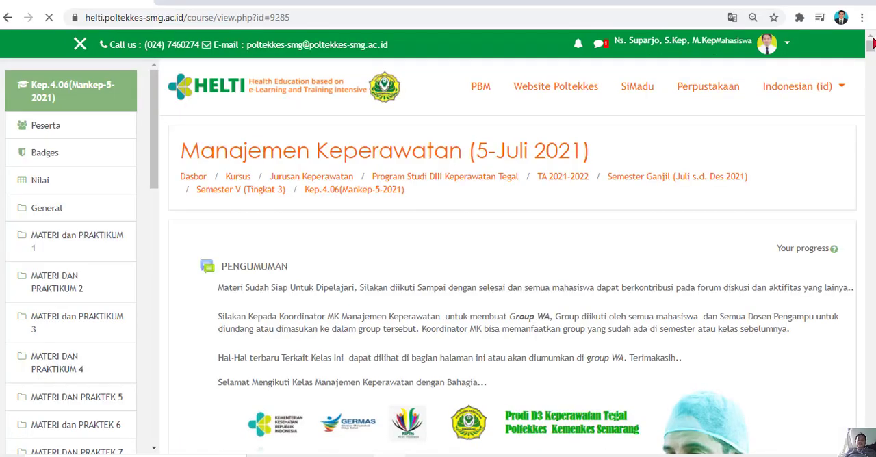
{"action": "left_click_drag", "start_coordinate": [870, 48], "coordinate": [869, 151]}
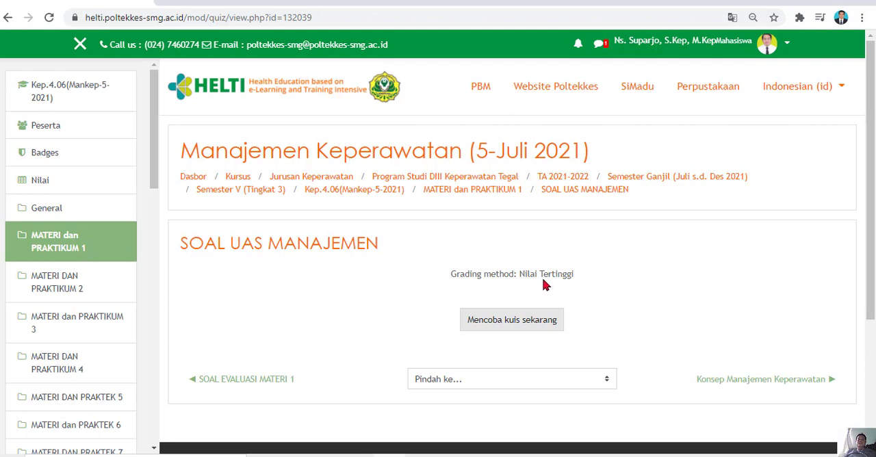
{"action": "left_click", "coordinate": [524, 329]}
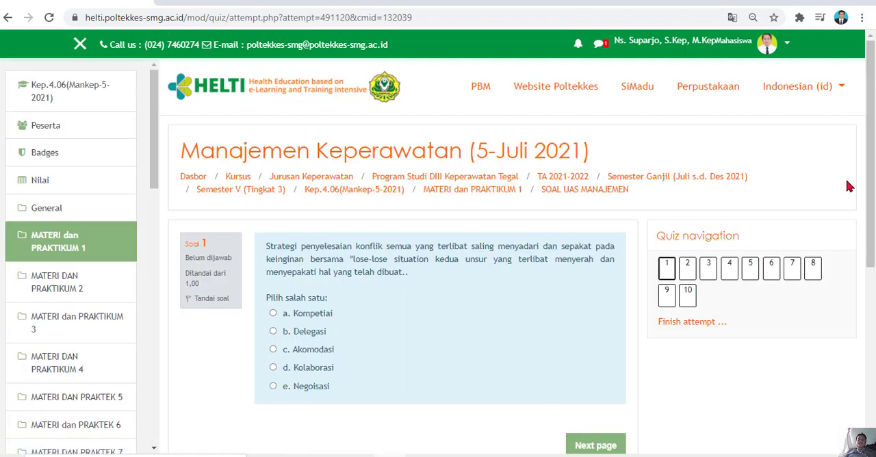
Look over questions 1 and 2 of the attempt and return to question 1.
{"action": "scroll", "coordinate": [873, 182], "scroll_direction": "down", "scroll_amount": 1}
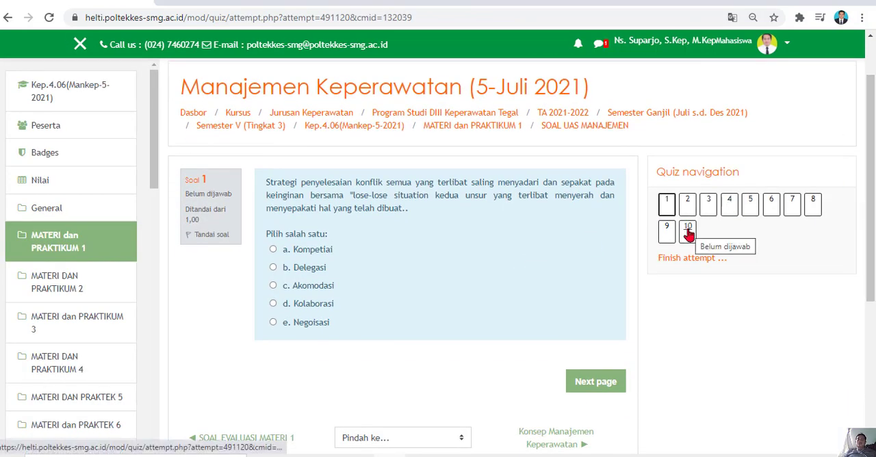
{"action": "left_click", "coordinate": [705, 207]}
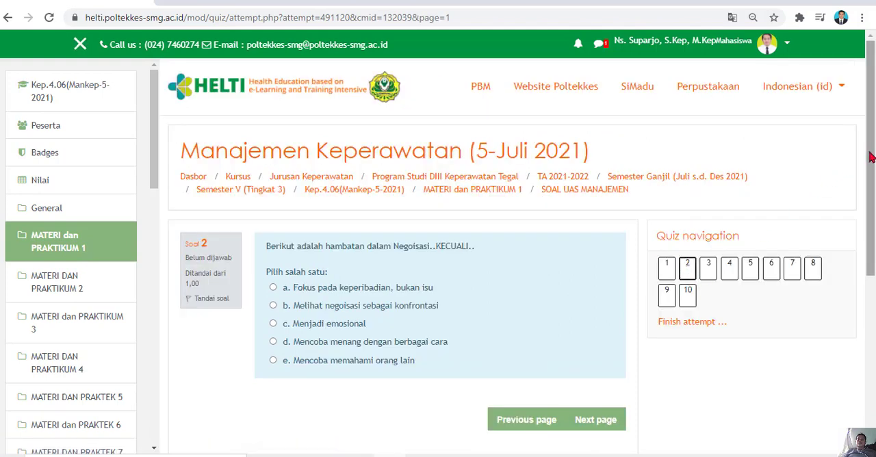
{"action": "scroll", "coordinate": [870, 157], "scroll_direction": "down", "scroll_amount": 3}
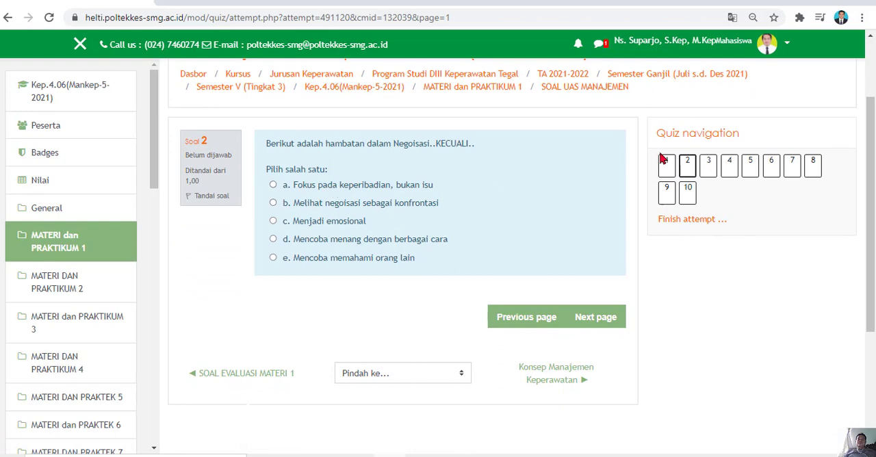
{"action": "left_click", "coordinate": [669, 166]}
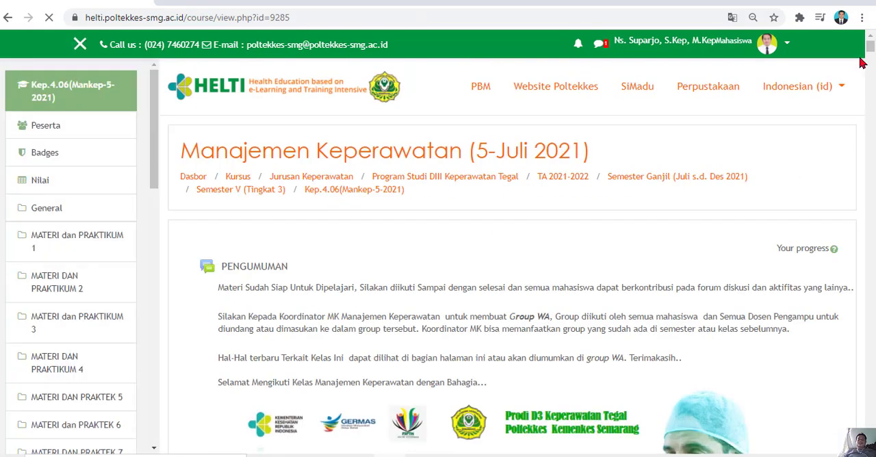
{"action": "left_click", "coordinate": [16, 28]}
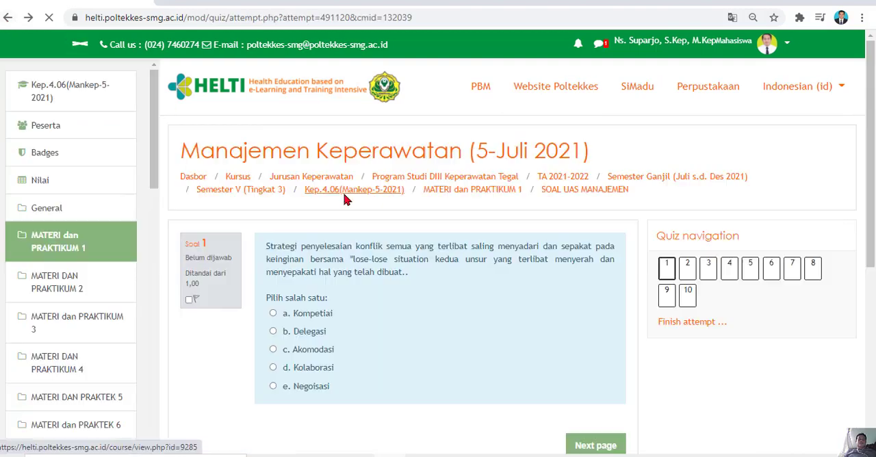
Answer question 1 with Kompetiai and question 2 with Mencoba menang dengan berbagai cara.
{"action": "left_click", "coordinate": [306, 315]}
{"action": "scroll", "coordinate": [678, 318], "scroll_direction": "down", "scroll_amount": 3}
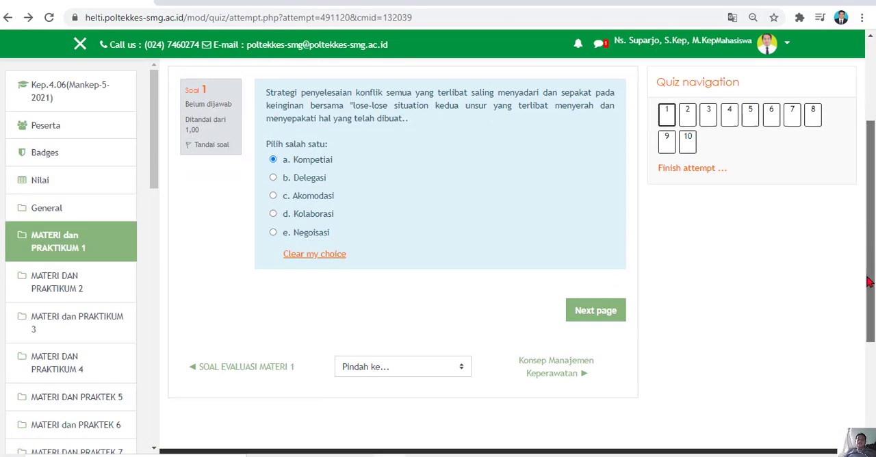
{"action": "left_click", "coordinate": [594, 279]}
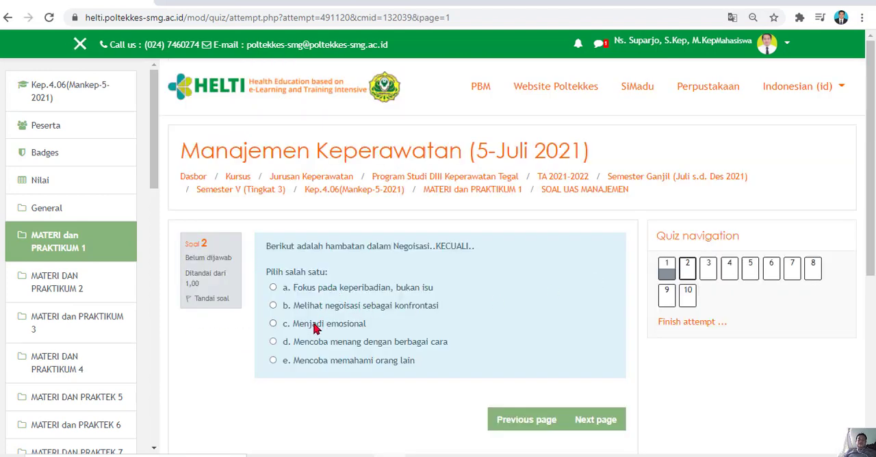
{"action": "left_click", "coordinate": [314, 347]}
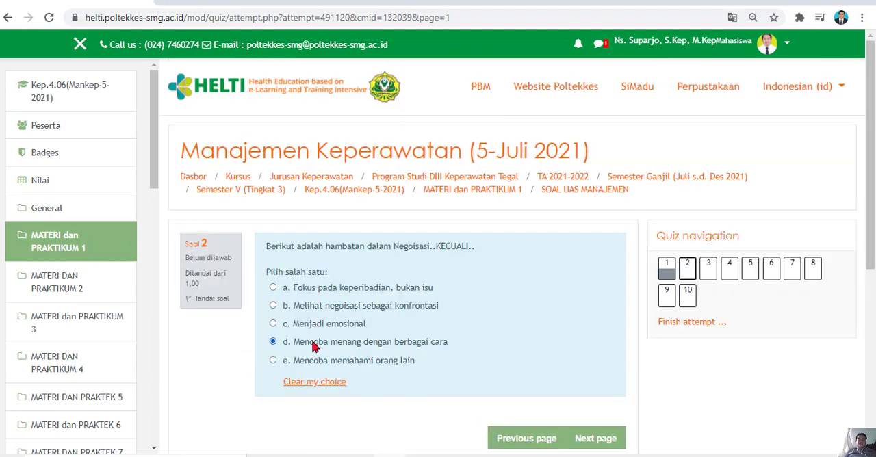
Change the answer to question 2 to Mencoba memahami orang lain and answer question 3 with Kerjasama.
{"action": "left_click", "coordinate": [374, 360]}
{"action": "left_click", "coordinate": [592, 440]}
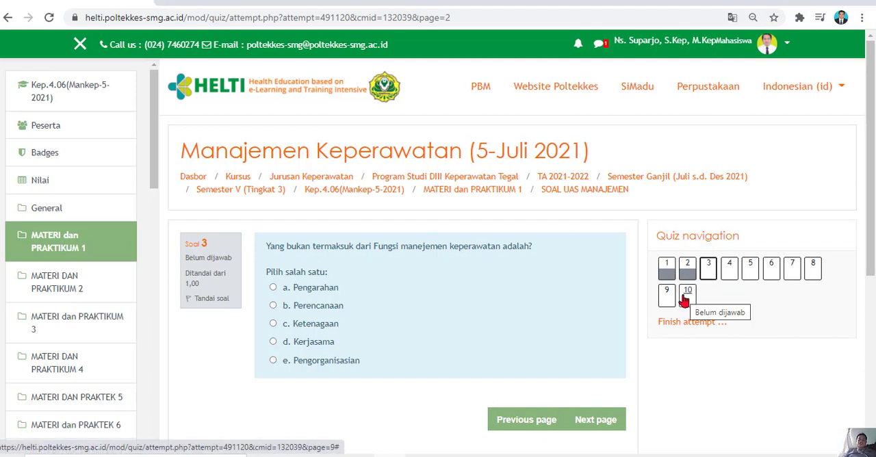
{"action": "left_click", "coordinate": [274, 342]}
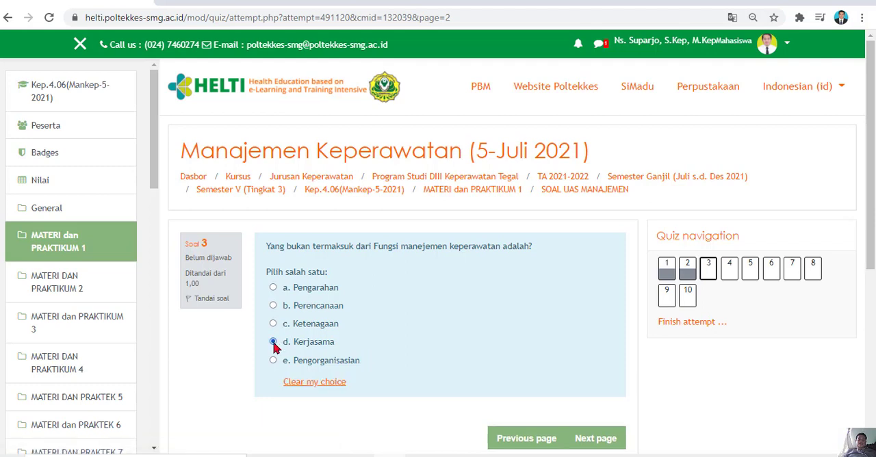
{"action": "left_click", "coordinate": [606, 439]}
Answer question 4 with Manajemen sebagai pemecahan masalah and question 5 with Negoisasi.
{"action": "left_click_drag", "start_coordinate": [870, 216], "coordinate": [870, 236]}
{"action": "left_click", "coordinate": [378, 268]}
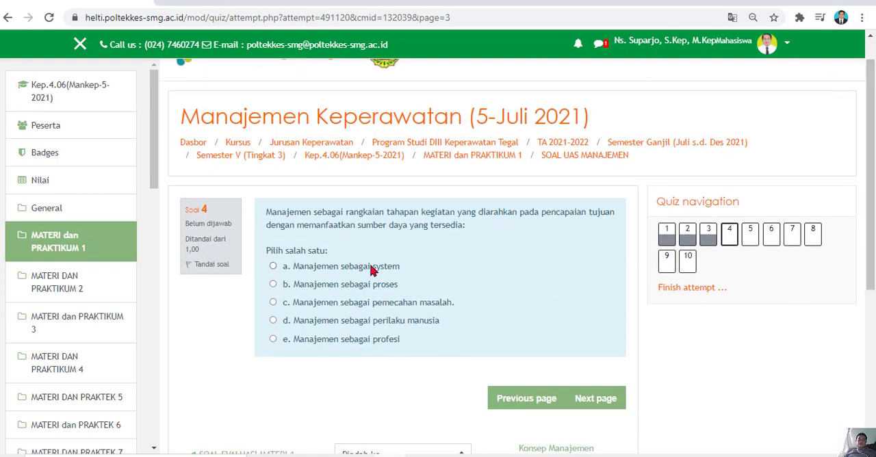
{"action": "left_click", "coordinate": [356, 305]}
{"action": "left_click", "coordinate": [578, 417]}
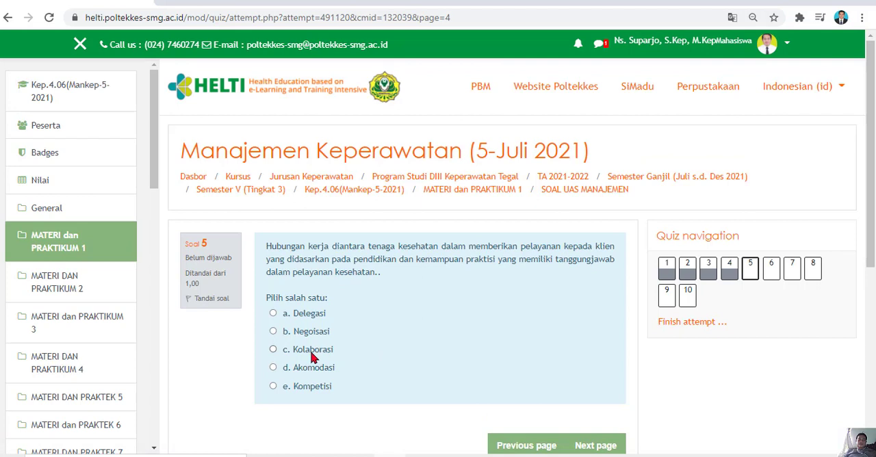
{"action": "left_click", "coordinate": [273, 331]}
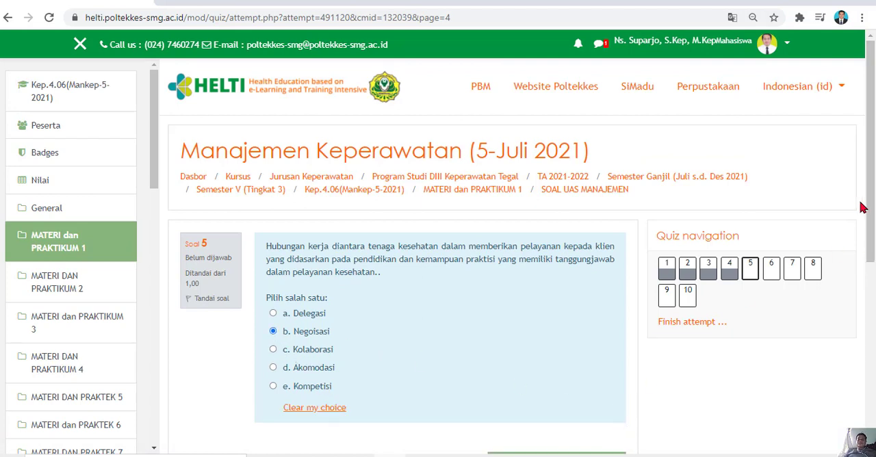
{"action": "left_click_drag", "start_coordinate": [867, 209], "coordinate": [864, 270]}
{"action": "left_click", "coordinate": [593, 356]}
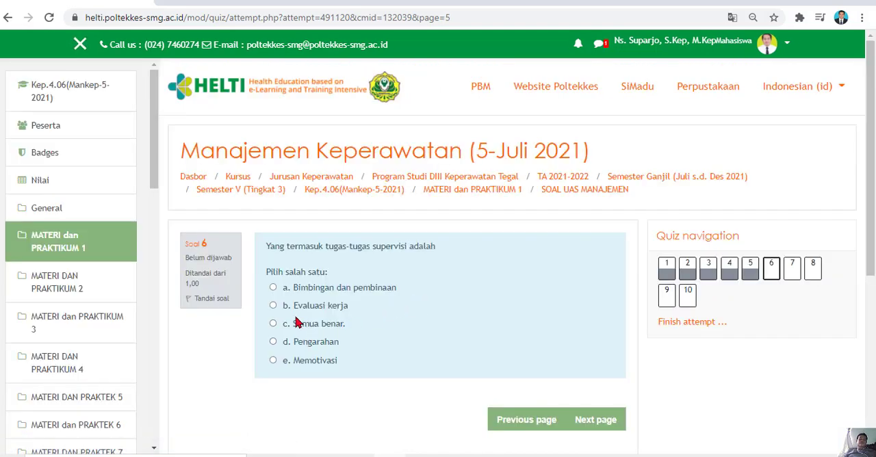
Answer question 6 with Semua benar and question 7 with Planning-Organizing-Staffing-Directing-Controling.
{"action": "left_click", "coordinate": [296, 326]}
{"action": "left_click", "coordinate": [592, 438]}
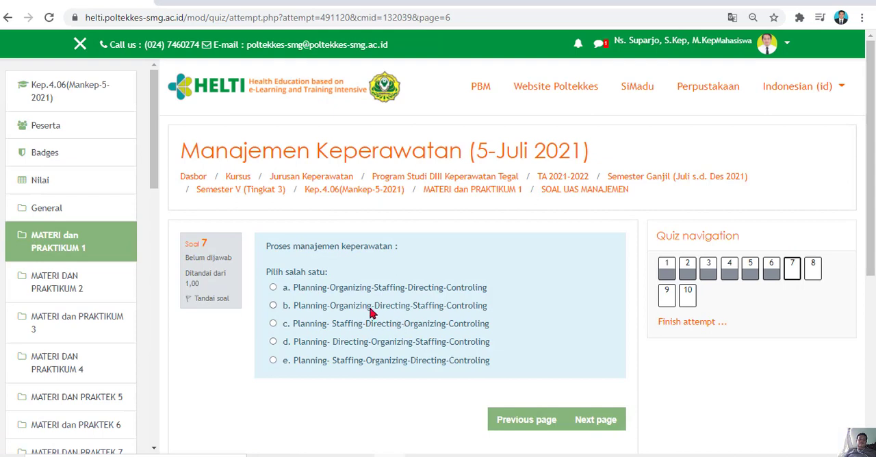
{"action": "left_click", "coordinate": [294, 288]}
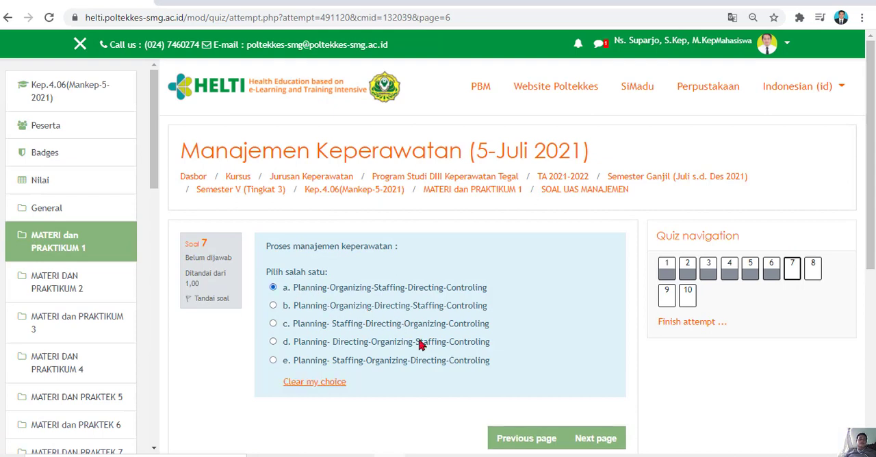
{"action": "left_click", "coordinate": [593, 438]}
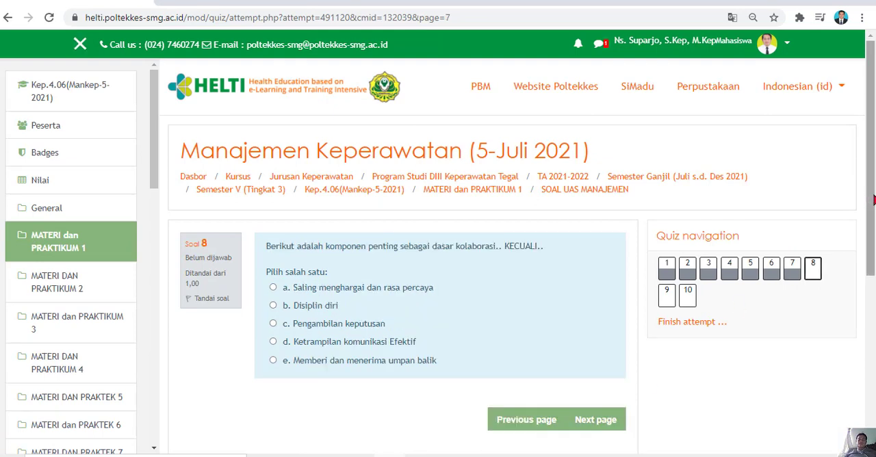
Answer question 8 with Disiplin diri and question 9 with Supervisi.
{"action": "left_click", "coordinate": [289, 308]}
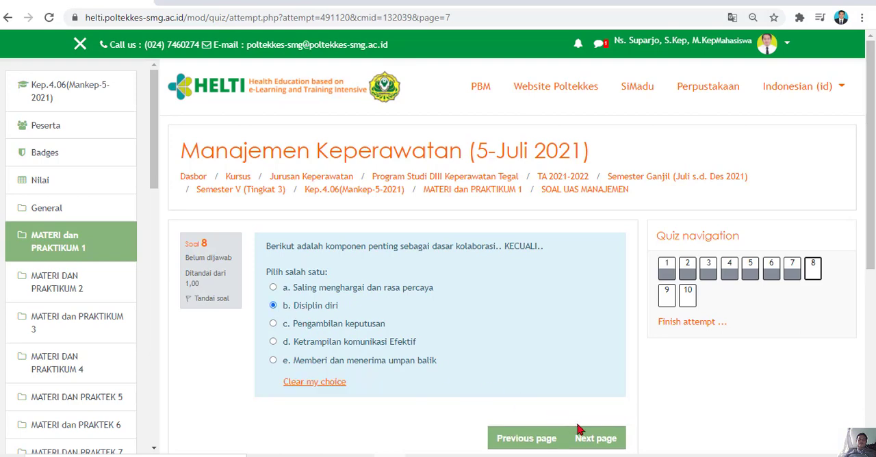
{"action": "left_click", "coordinate": [589, 437]}
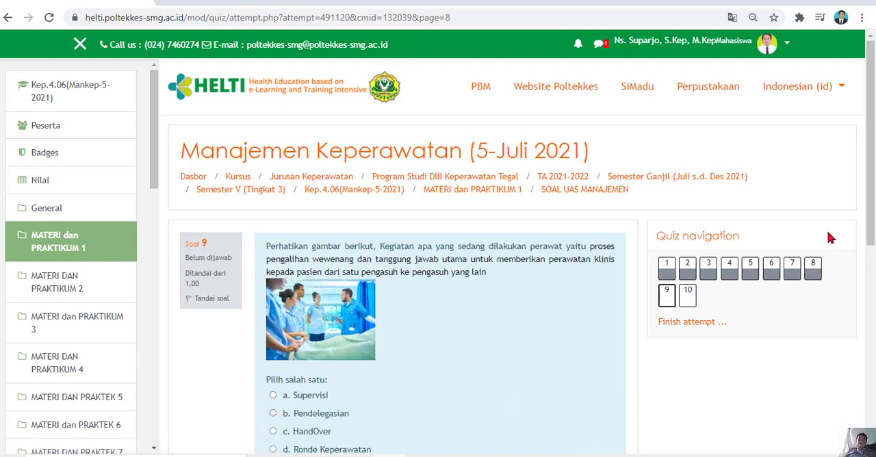
{"action": "left_click_drag", "start_coordinate": [870, 210], "coordinate": [873, 271]}
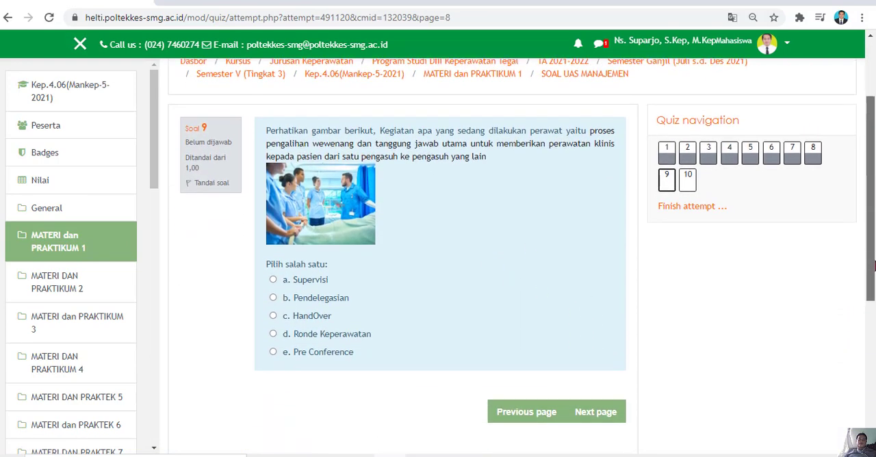
{"action": "left_click", "coordinate": [315, 280]}
{"action": "left_click", "coordinate": [610, 437]}
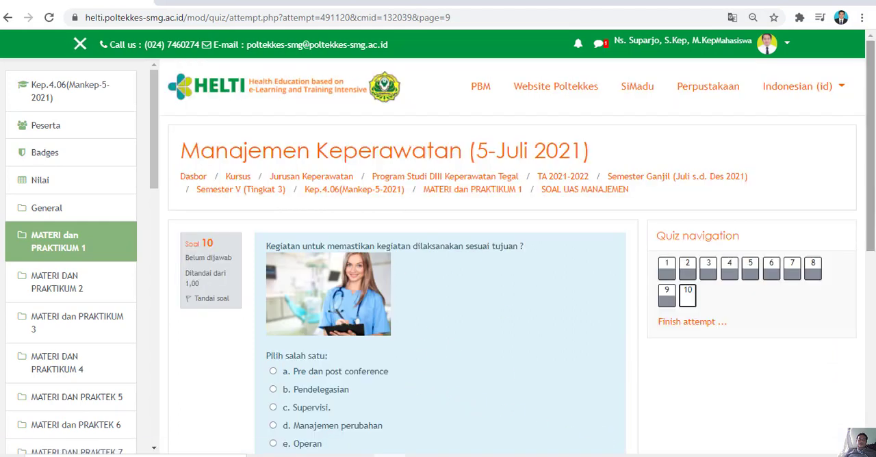
Answer question 10 with Supervisi and finish the attempt to reach its summary.
{"action": "left_click_drag", "start_coordinate": [873, 179], "coordinate": [872, 230]}
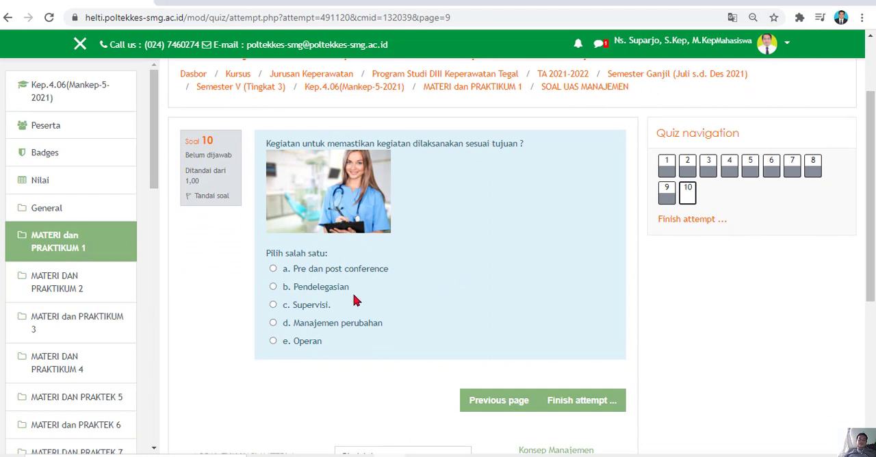
{"action": "left_click", "coordinate": [303, 309]}
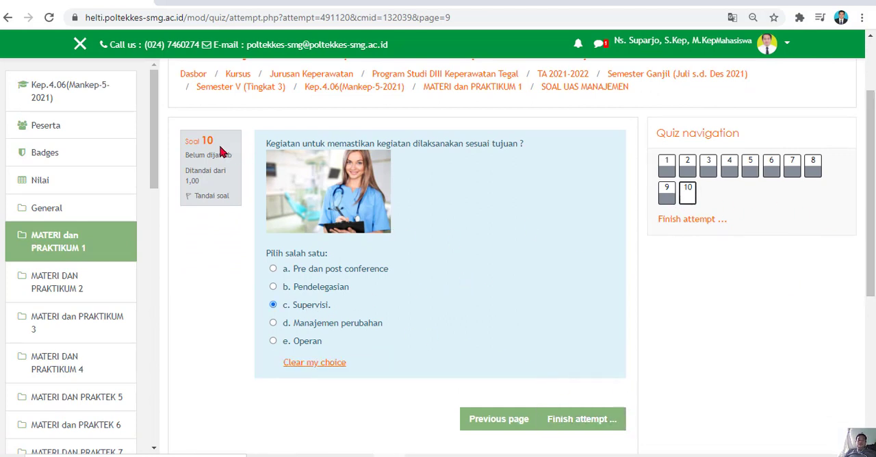
{"action": "left_click_drag", "start_coordinate": [872, 200], "coordinate": [872, 273]}
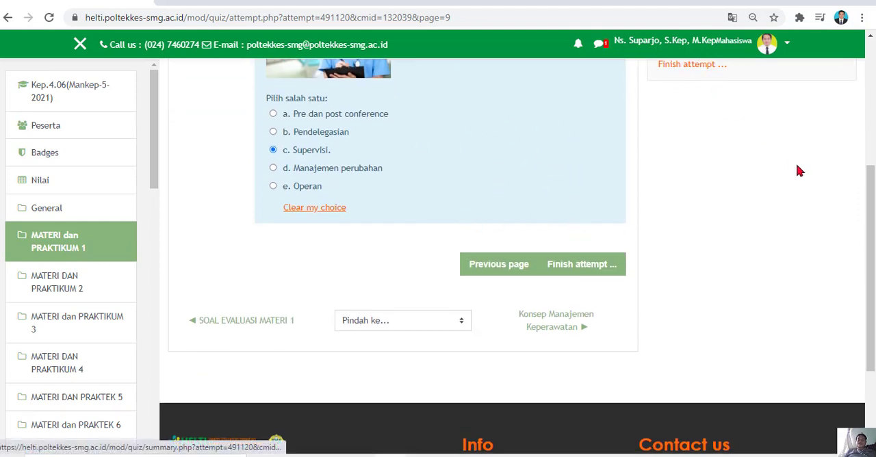
{"action": "left_click", "coordinate": [577, 269]}
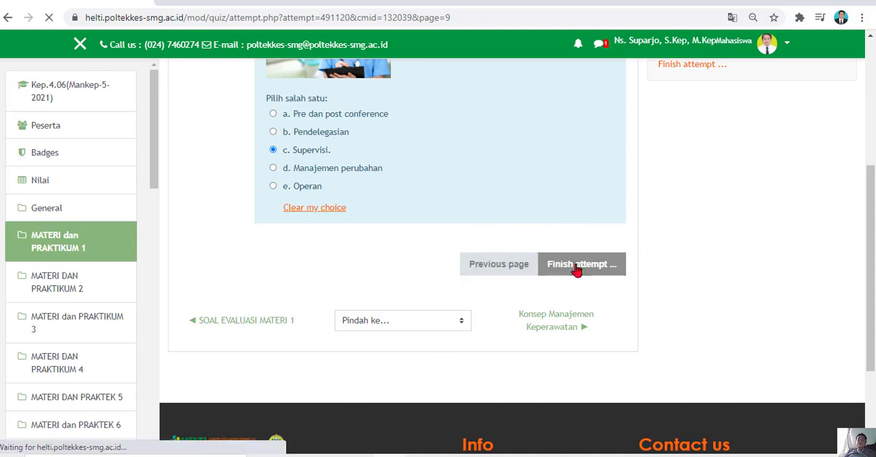
Check the answer status of all questions in the attempt summary, then submit all answers and confirm.
{"action": "scroll", "coordinate": [416, 246], "scroll_direction": "down", "scroll_amount": 2}
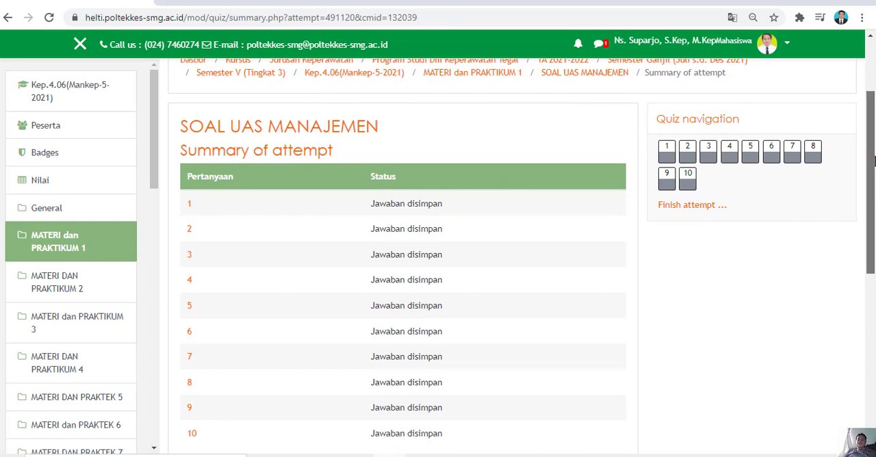
{"action": "left_click_drag", "start_coordinate": [873, 158], "coordinate": [873, 207]}
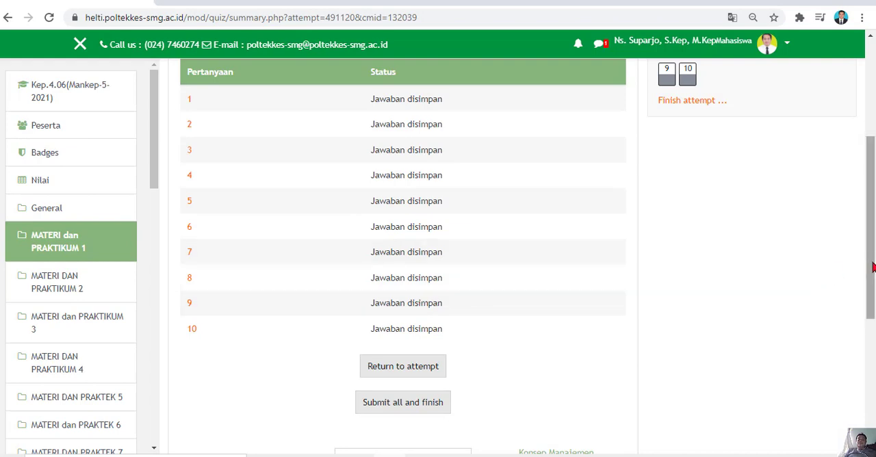
{"action": "left_click_drag", "start_coordinate": [870, 267], "coordinate": [871, 288]}
{"action": "left_click", "coordinate": [405, 361]}
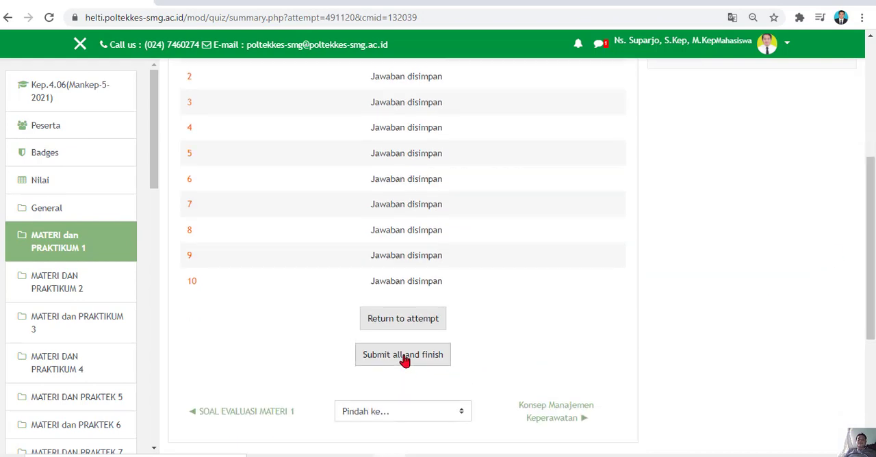
{"action": "left_click", "coordinate": [427, 333]}
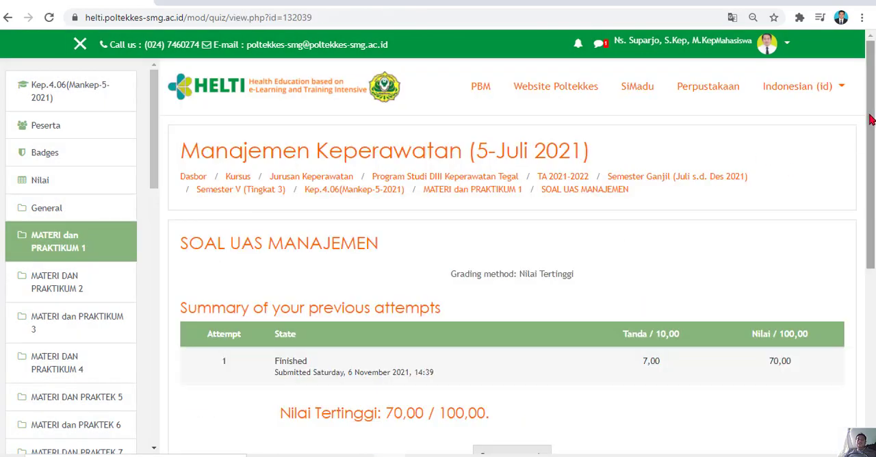
Review the submitted attempt's marks and the highest grade for the SOAL UAS MANAJEMEN quiz.
{"action": "scroll", "coordinate": [410, 287], "scroll_direction": "down", "scroll_amount": 3}
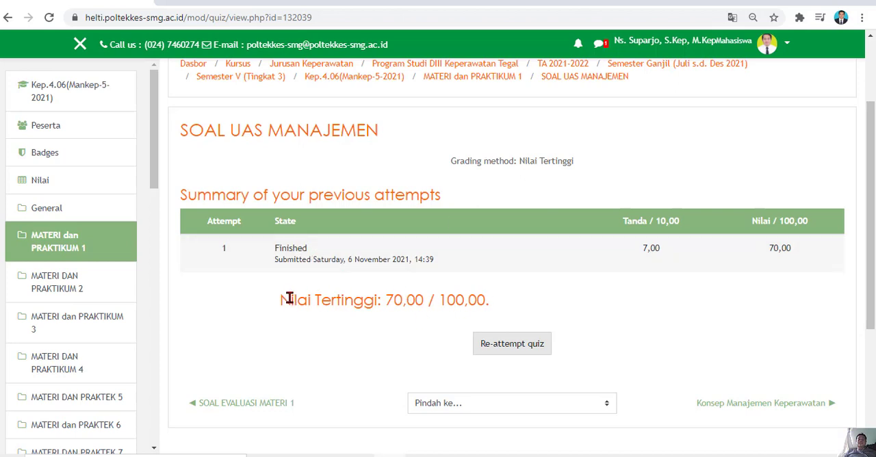
{"action": "left_click_drag", "start_coordinate": [290, 300], "coordinate": [484, 299]}
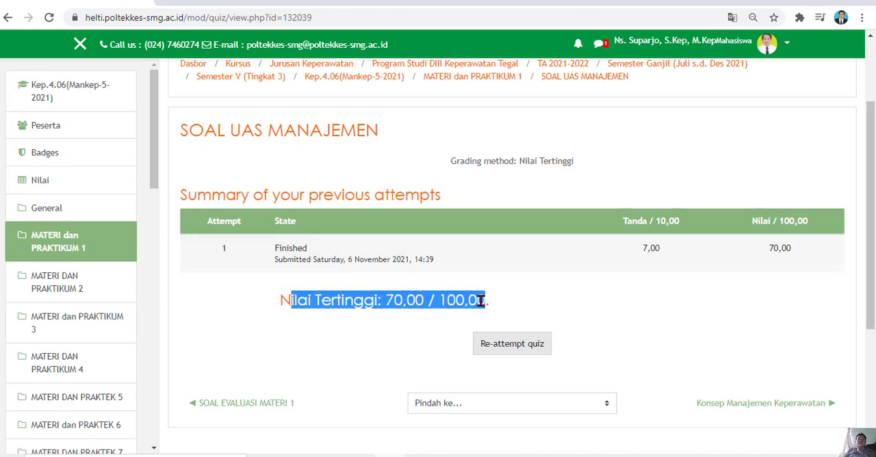
{"action": "left_click", "coordinate": [654, 250]}
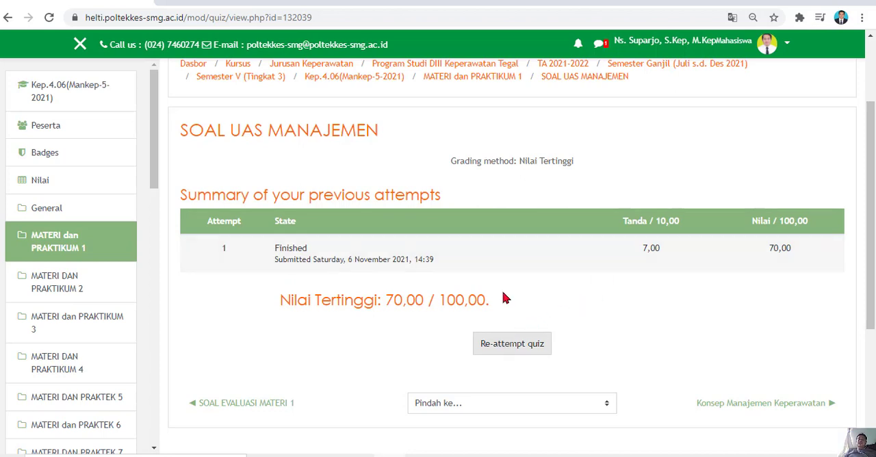
Start a second attempt at the SOAL UAS MANAJEMEN quiz and switch to the ExamView Banks folder in File Explorer.
{"action": "left_click", "coordinate": [502, 346]}
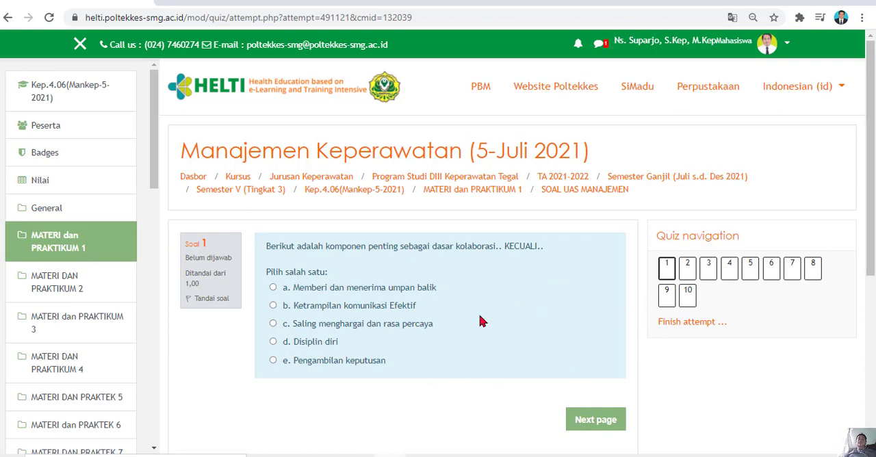
{"action": "mouse_move", "coordinate": [871, 168]}
{"action": "left_mouse_down"}
{"action": "mouse_move", "coordinate": [871, 178]}
{"action": "mouse_move", "coordinate": [871, 159]}
{"action": "left_mouse_up"}
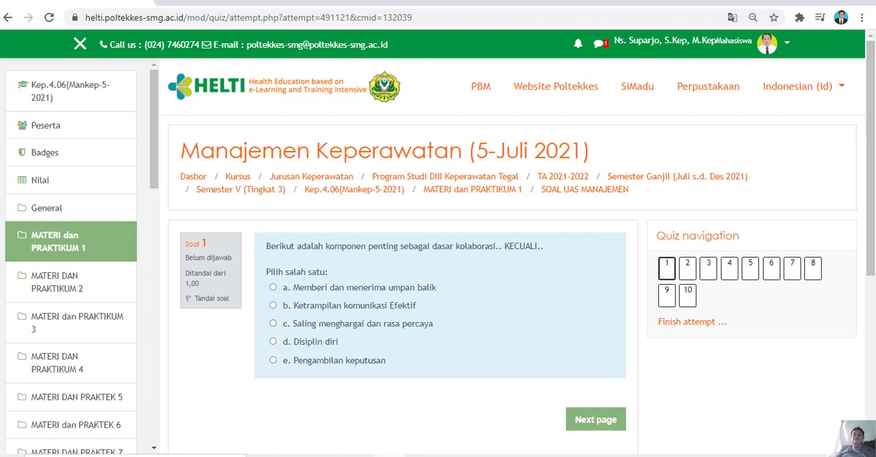
{"action": "left_click", "coordinate": [798, 1]}
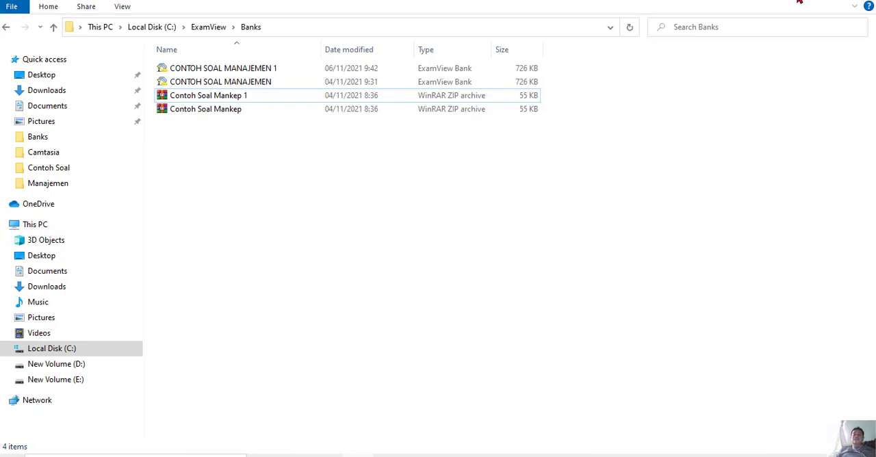